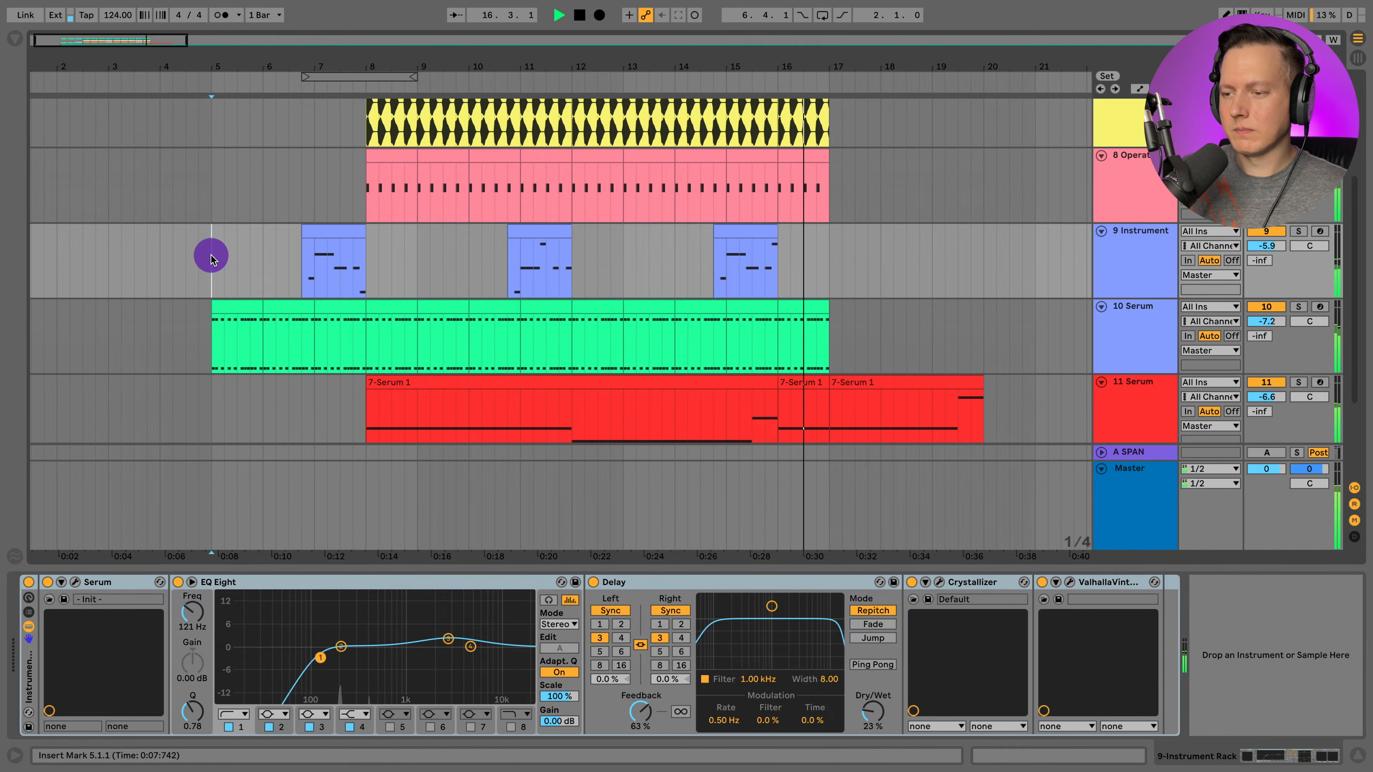
Step: Stop playback, solo the 9 Instrument track and audition its first clip
key(space)
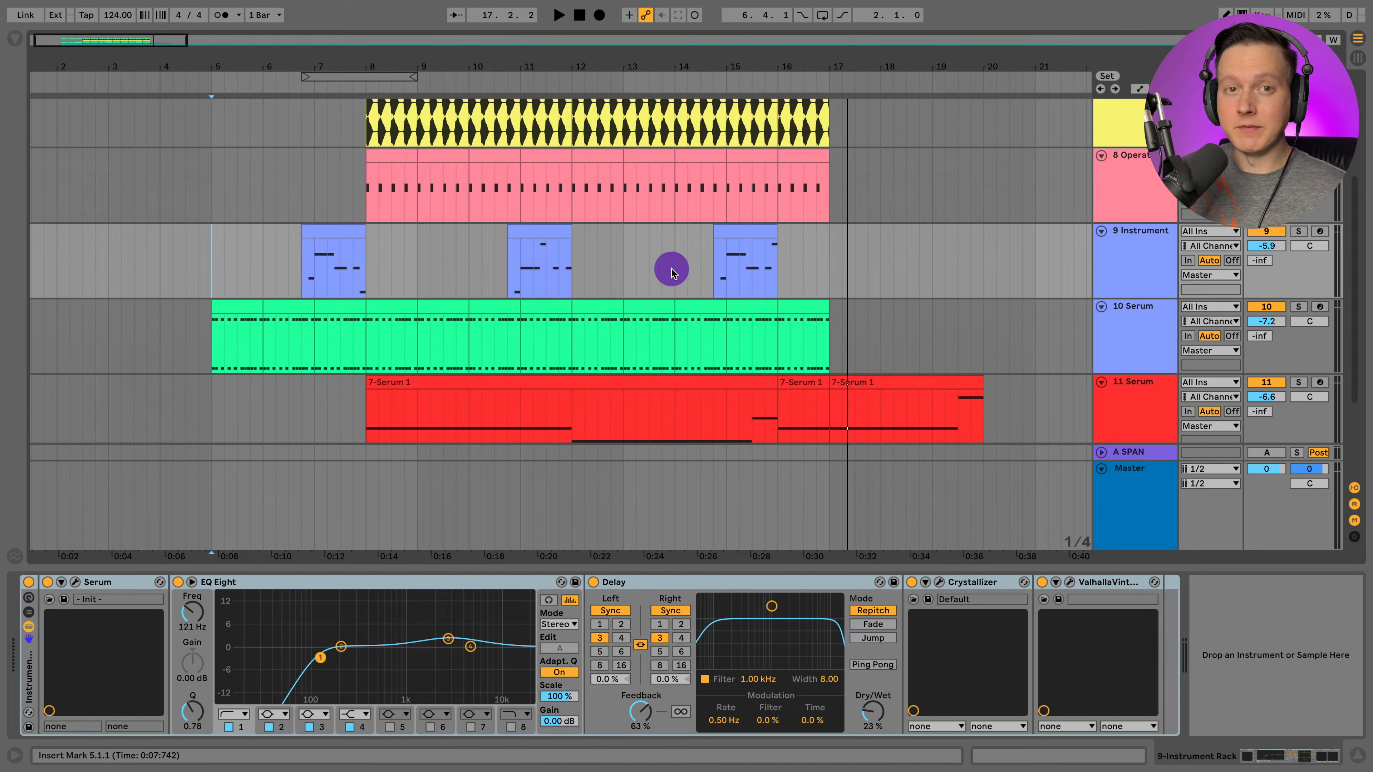
click(1254, 240)
click(1298, 232)
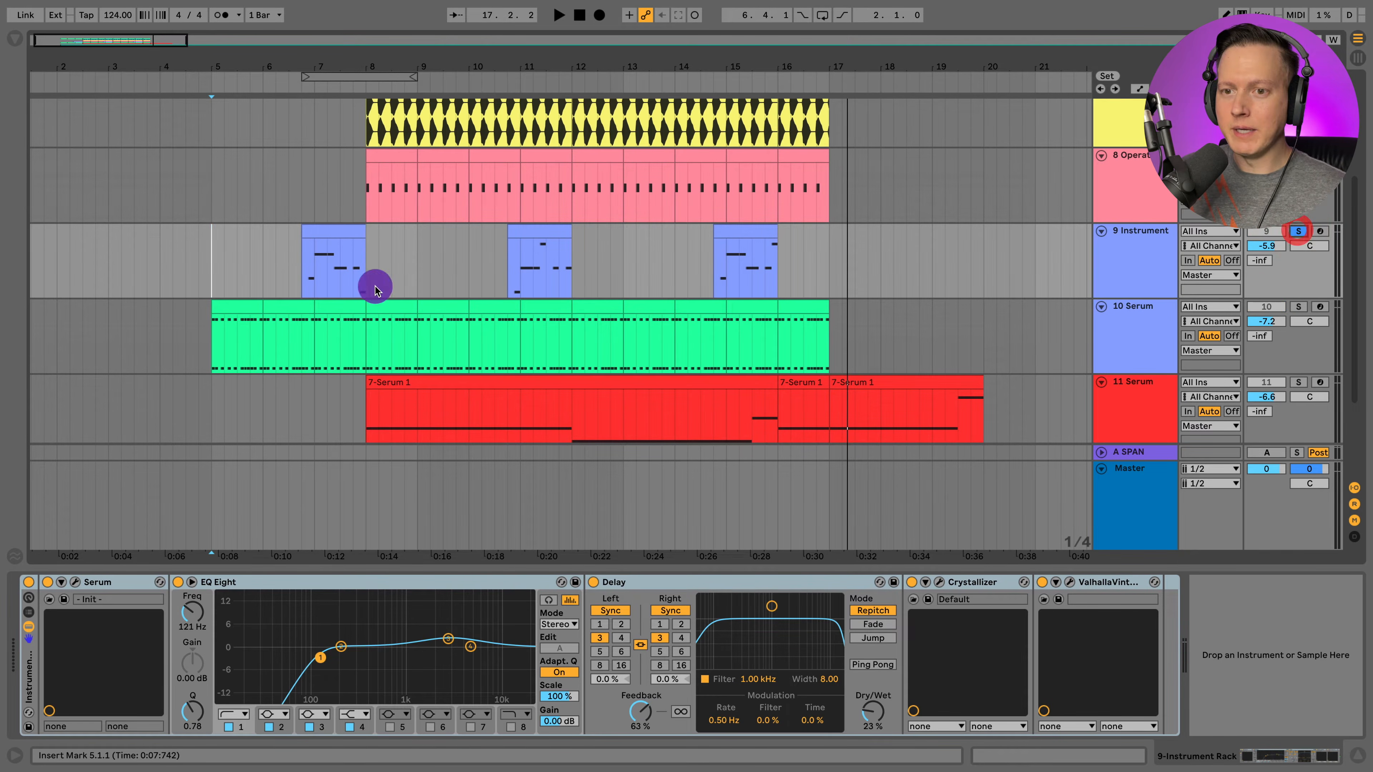
click(295, 265)
click(331, 232)
key(space)
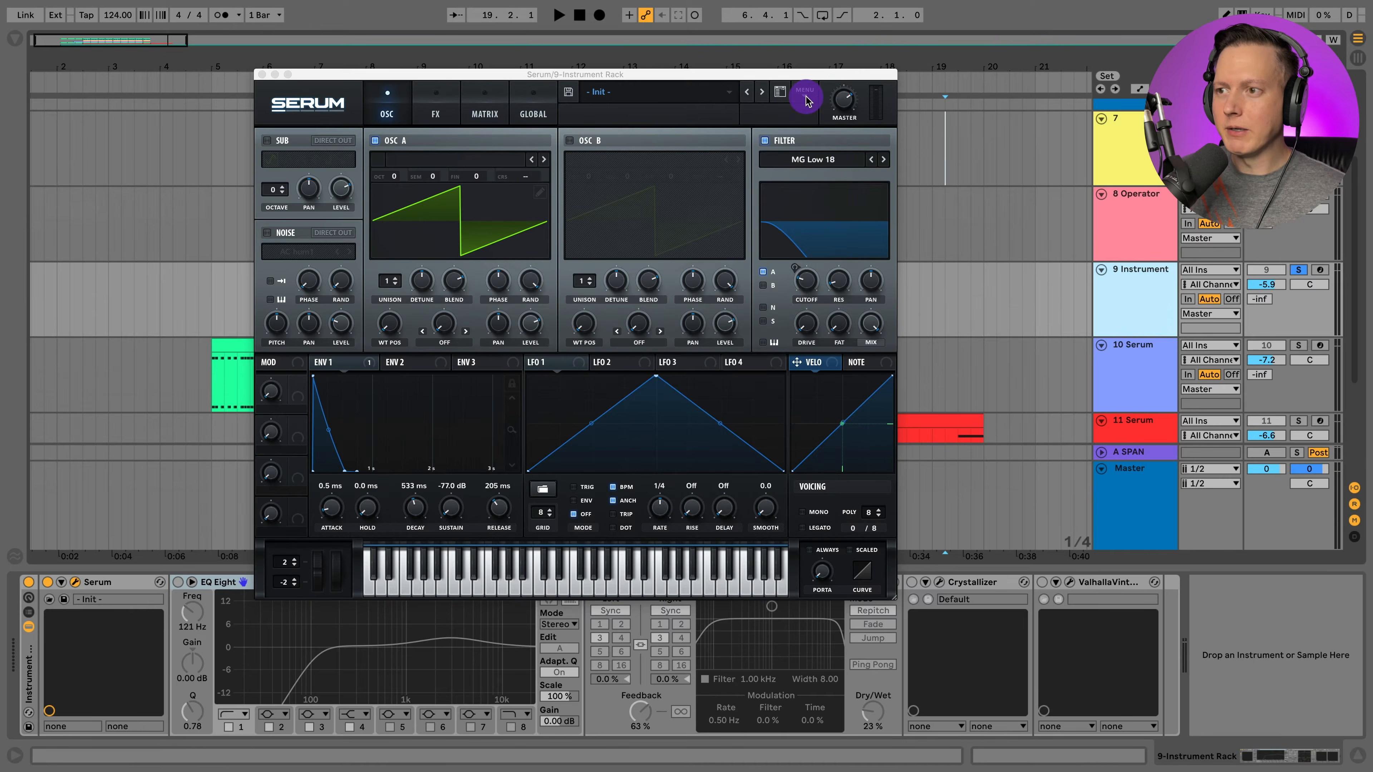
Step: Reset Serum on the 9 Instrument track to its initial preset and audition the plain sound from the first clip's start
click(805, 101)
click(831, 170)
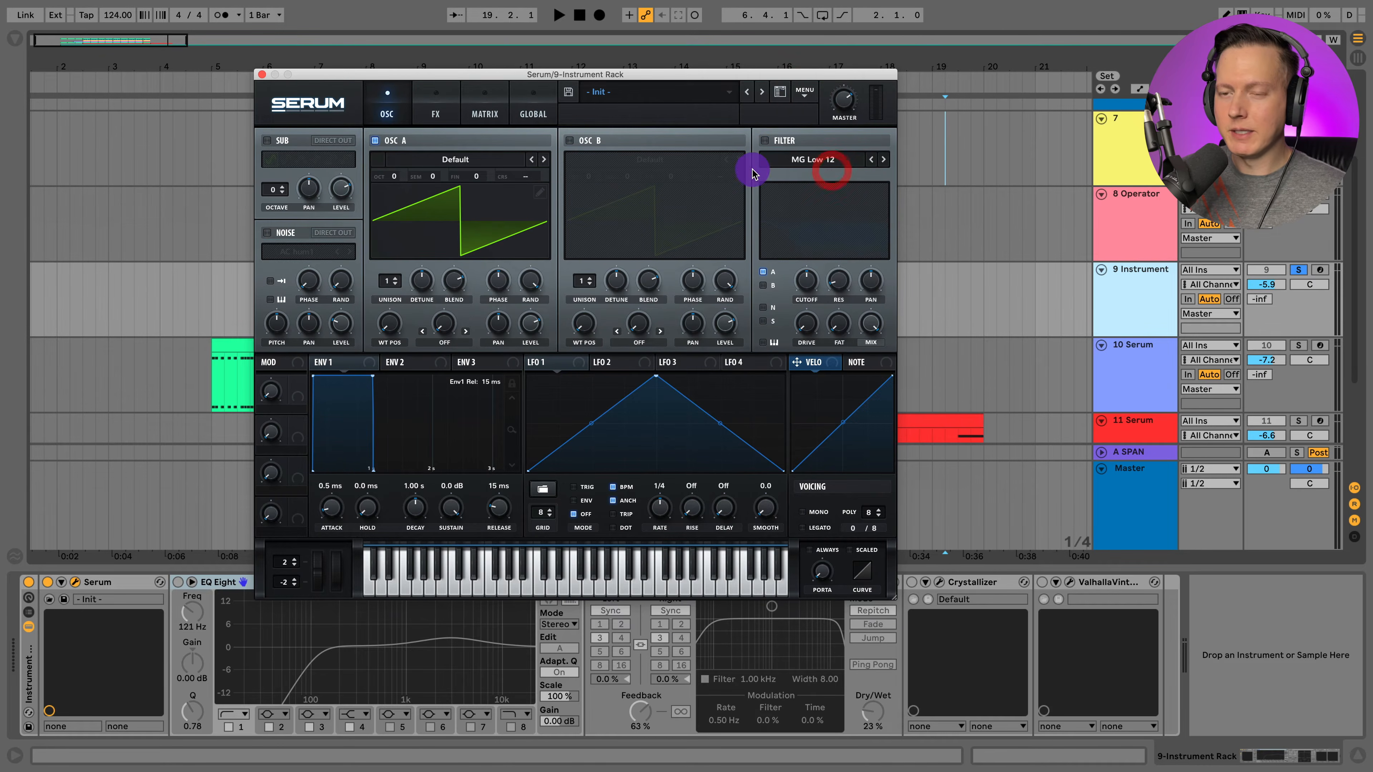
drag(512, 80, 638, 61)
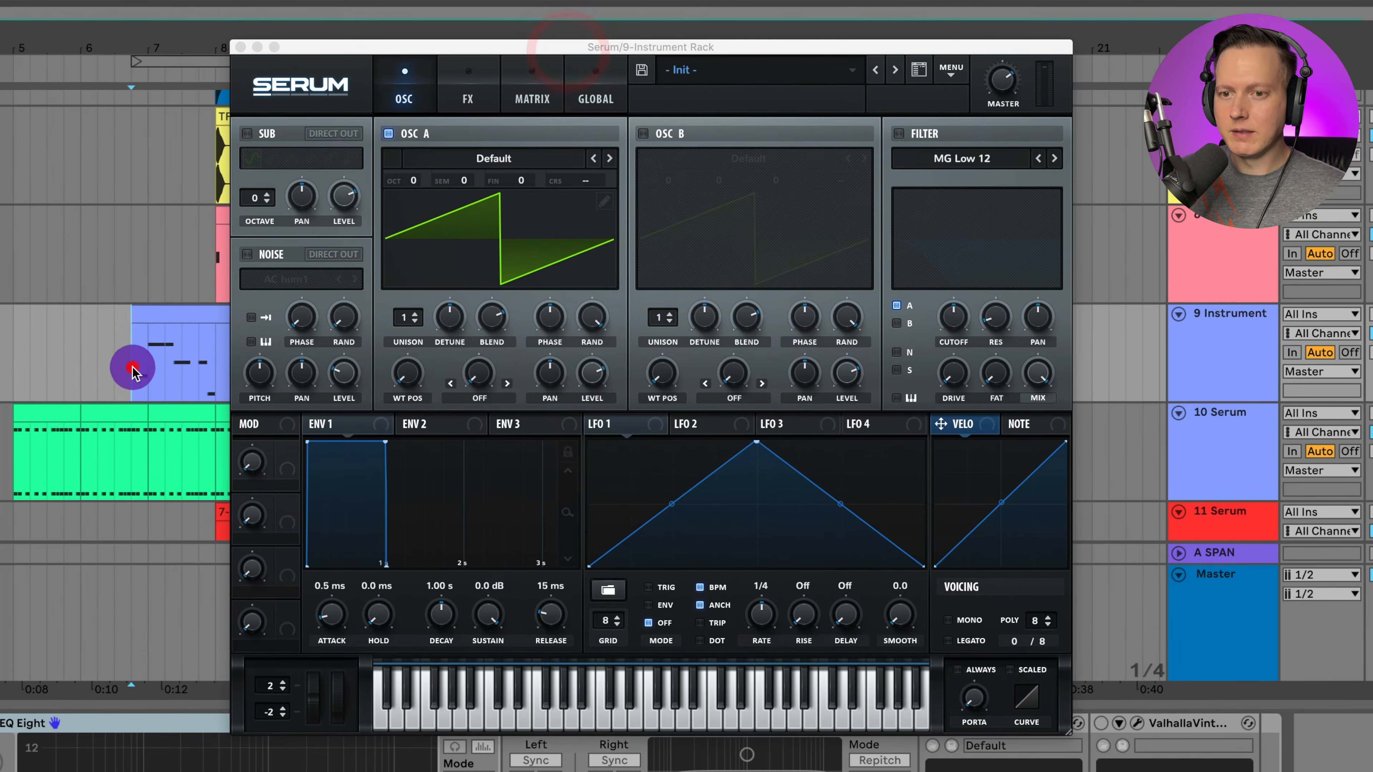
click(224, 334)
key(space)
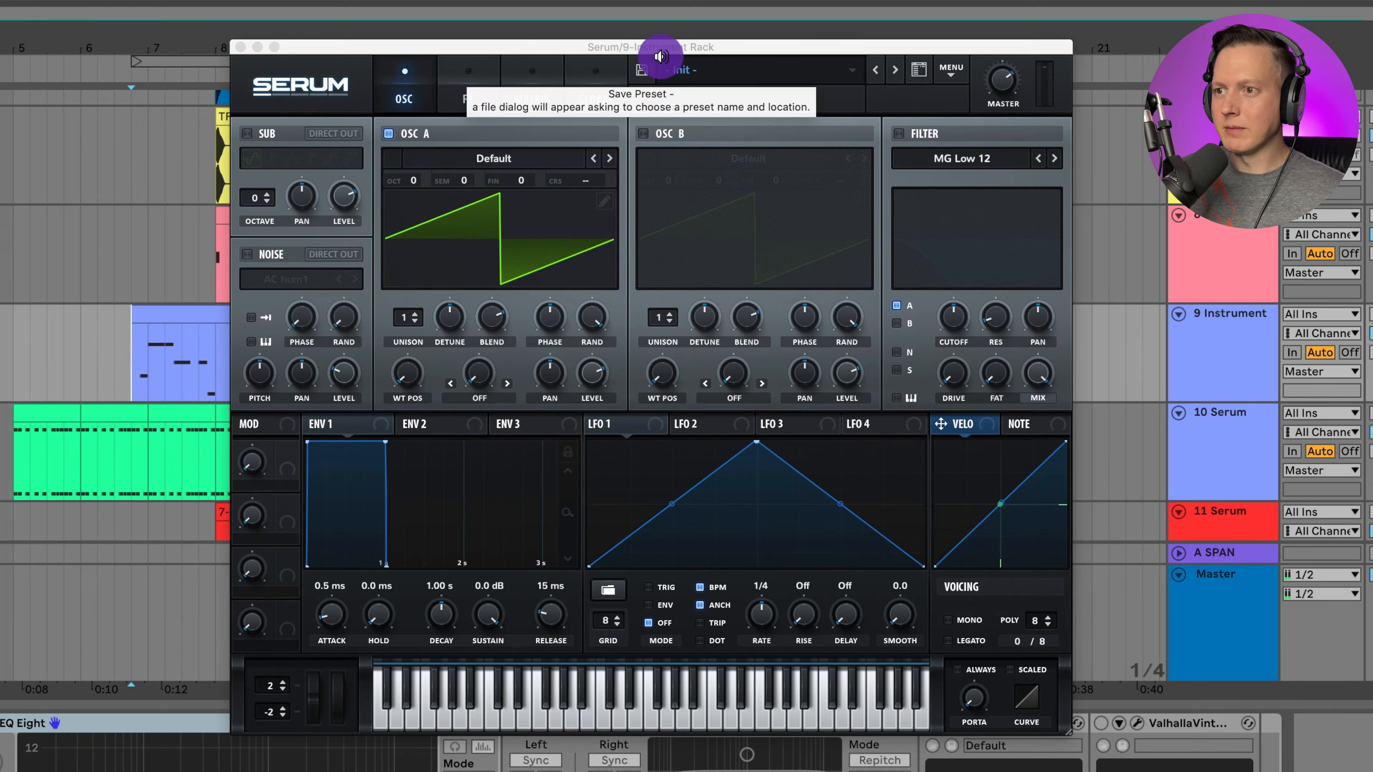
Step: Shape Env 1 into a short pluck with 472 ms decay, -∞ dB sustain and 34 ms release
drag(655, 49, 527, 46)
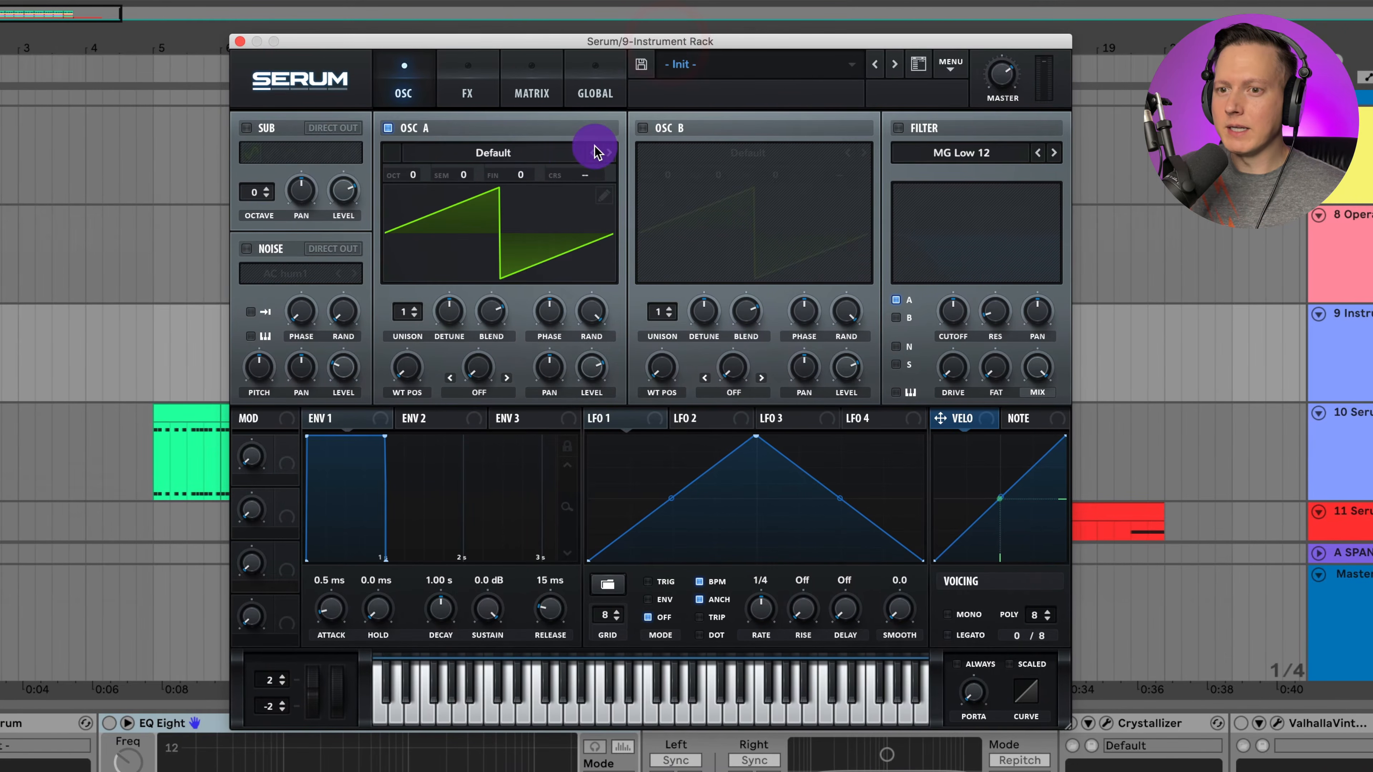
drag(378, 439, 325, 579)
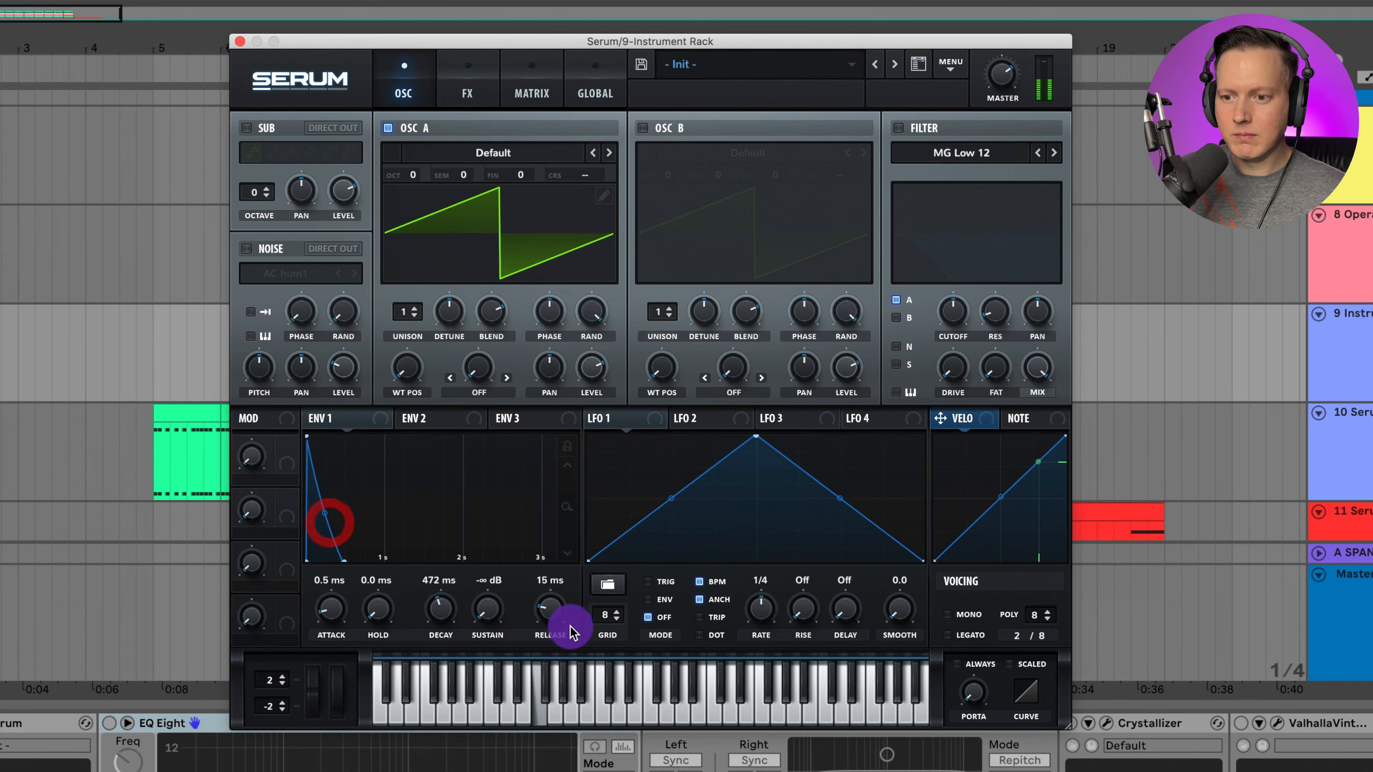
drag(567, 628, 547, 608)
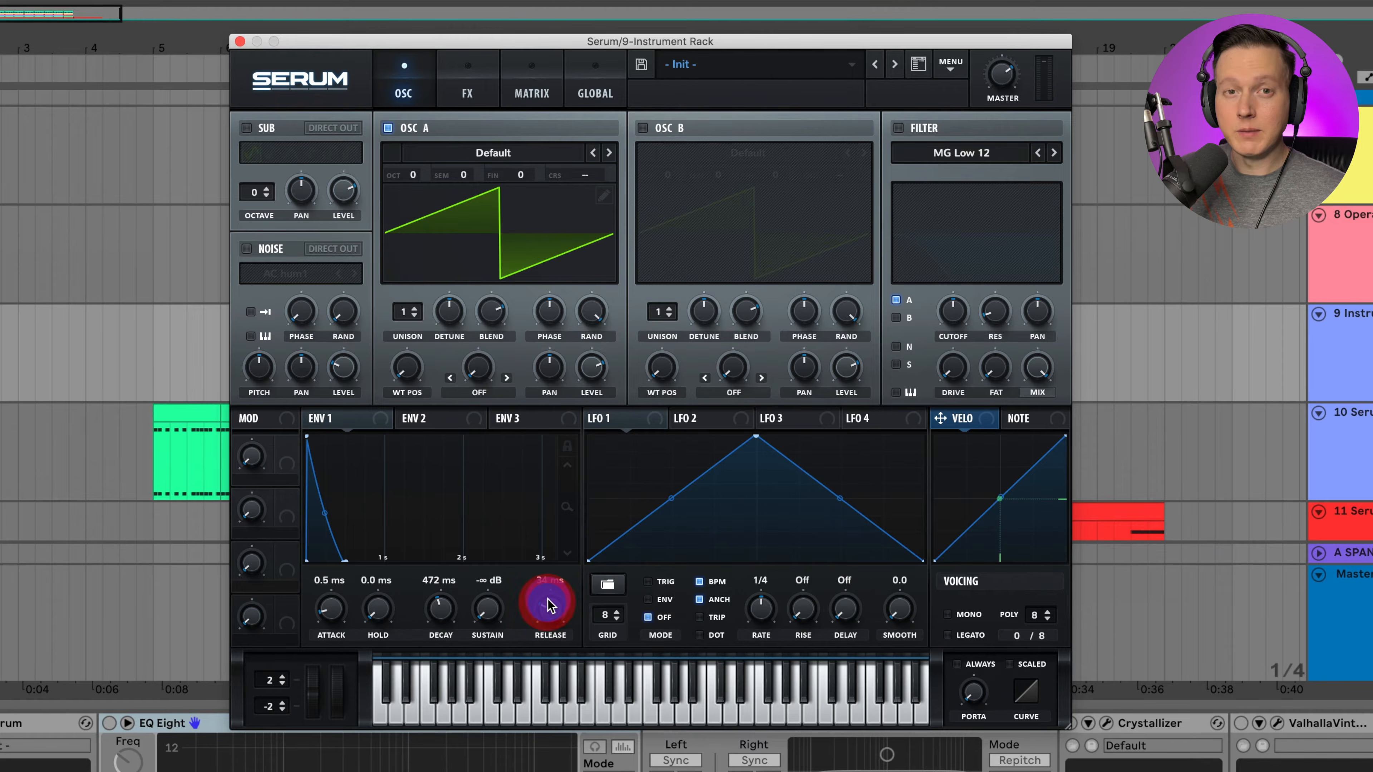
Step: Enable Serum's filter and set its type to MG Low 18
click(898, 127)
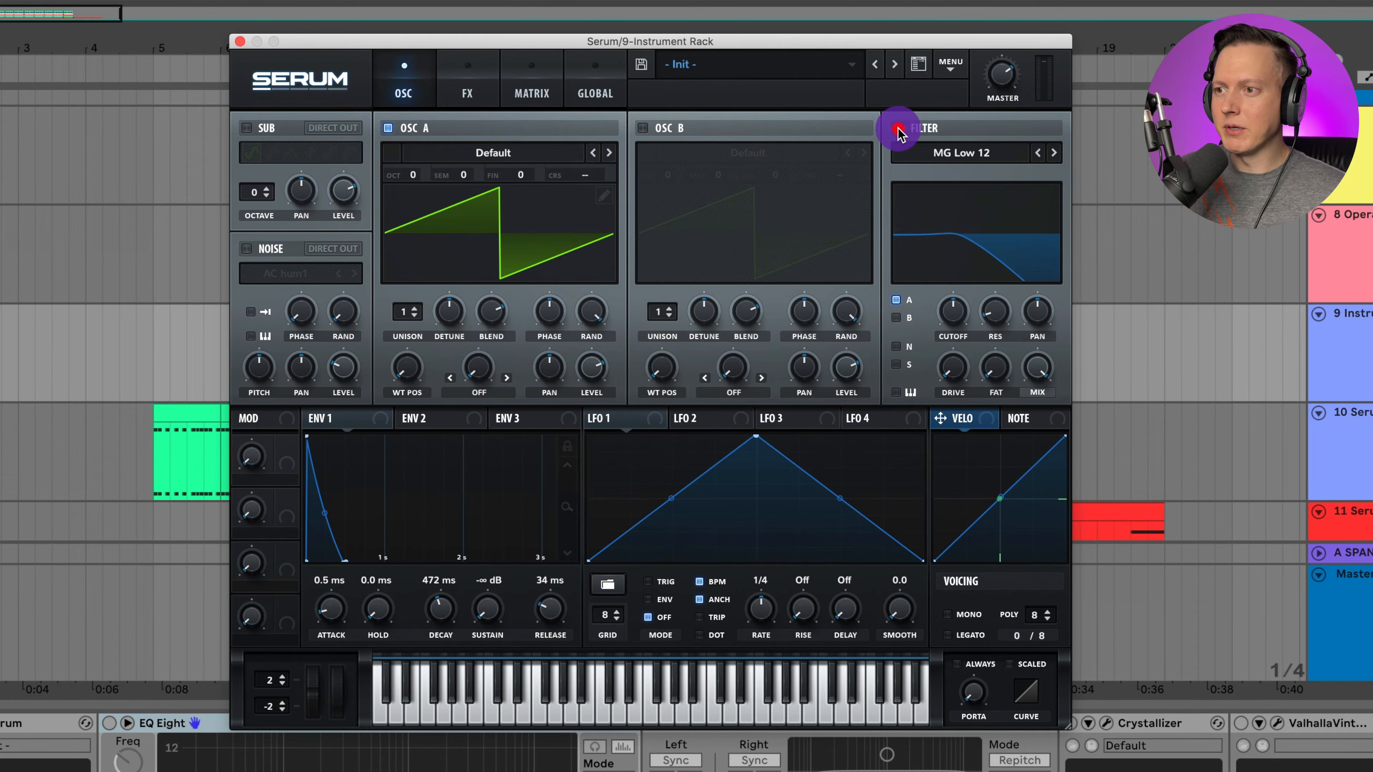
click(985, 157)
mouse_move(981, 181)
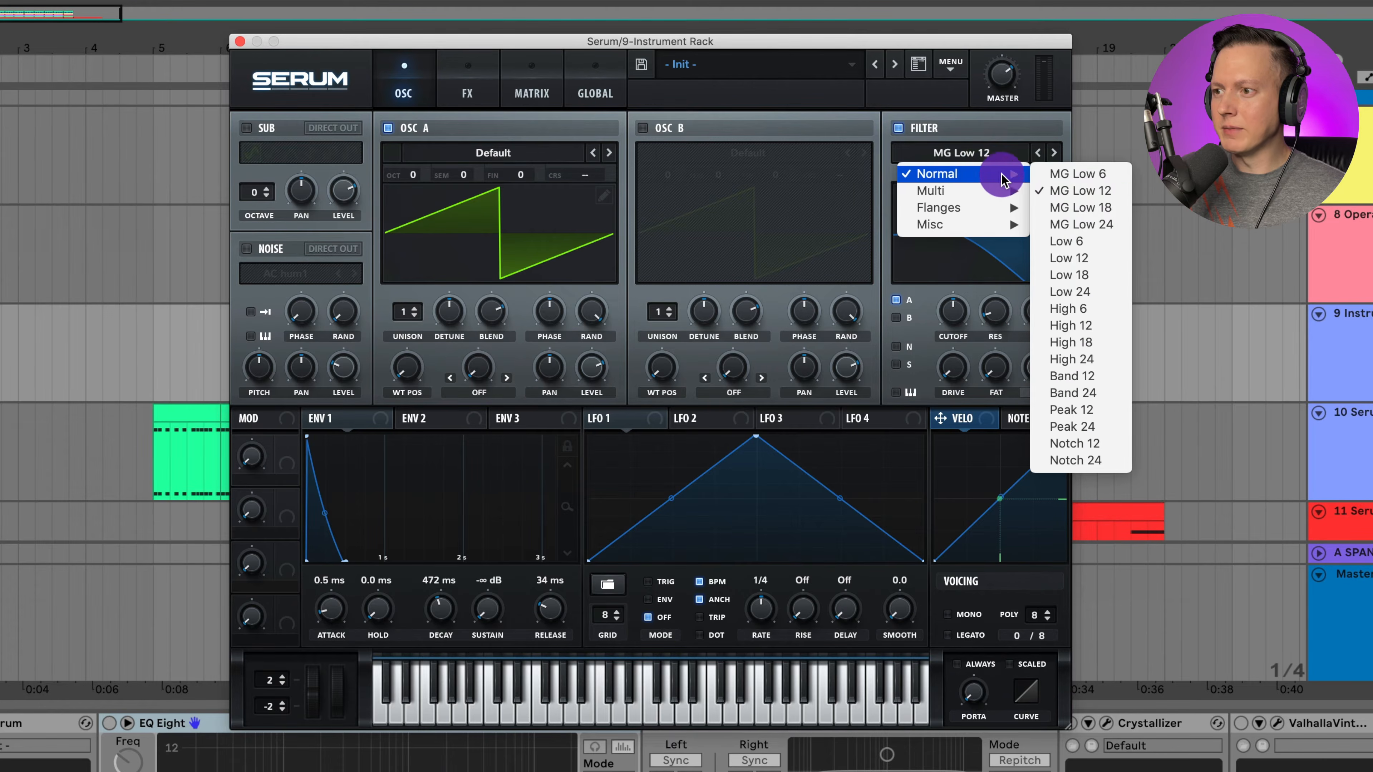
click(1087, 208)
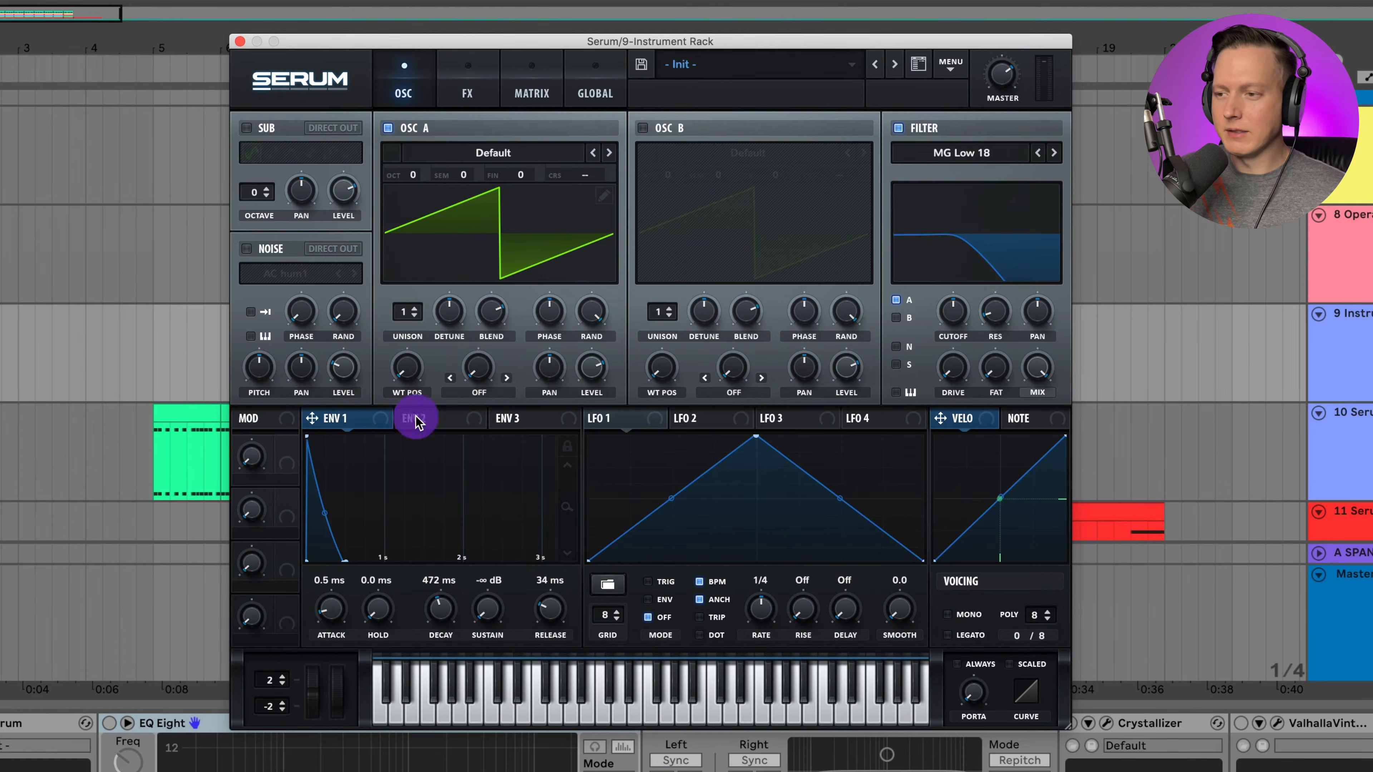
Step: Modulate the filter cutoff with Env 1 by an amount of about 41 and lower the base cutoff to about 118 Hz
drag(416, 422, 953, 317)
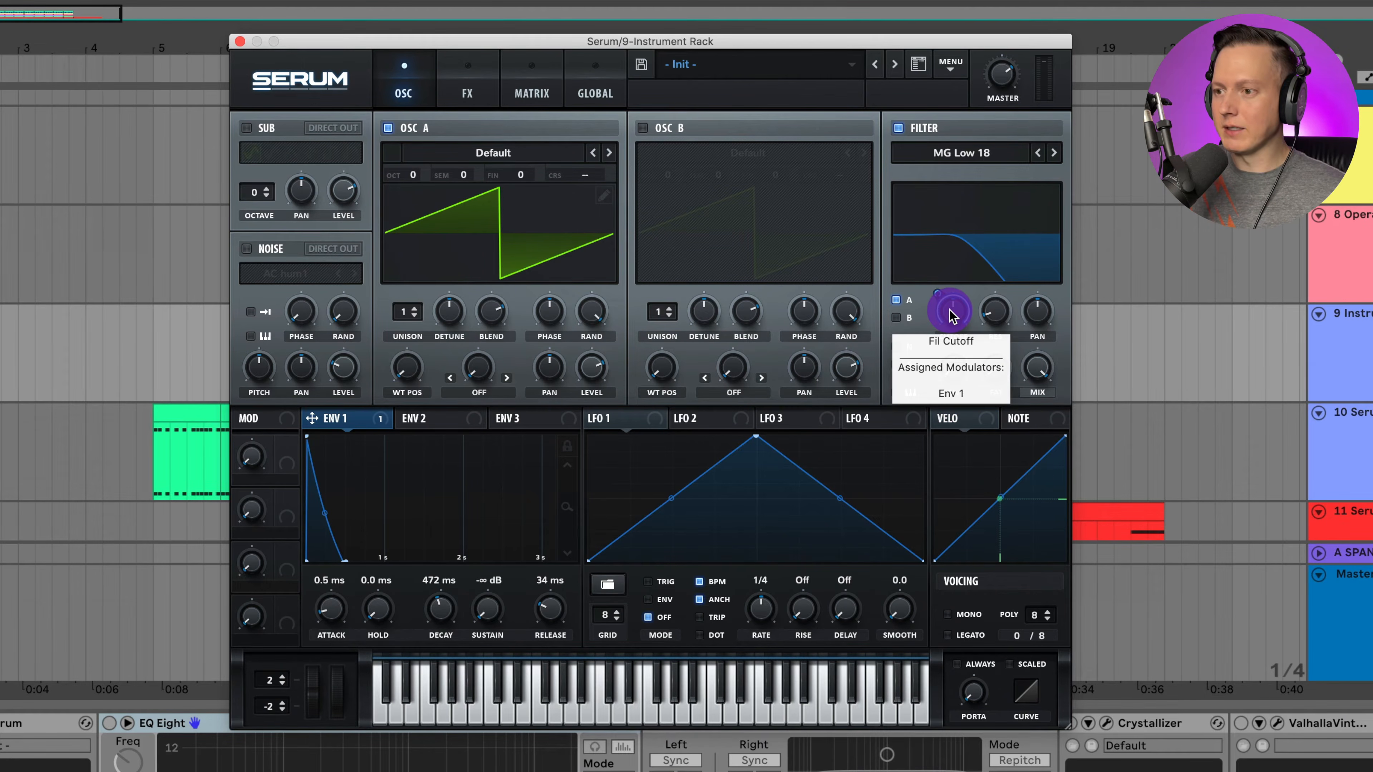
mouse_move(951, 316)
mouse_down()
mouse_move(951, 341)
mouse_move(947, 315)
mouse_up()
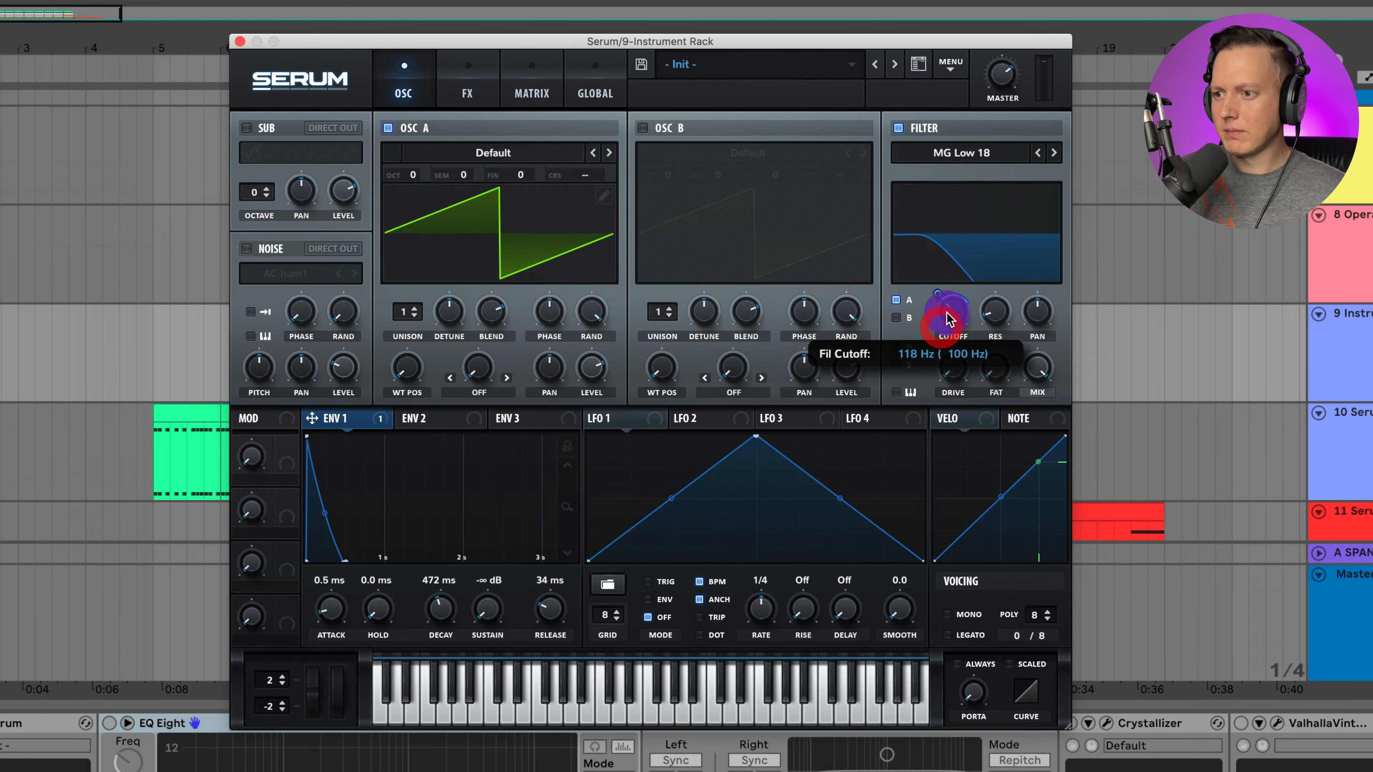
click(944, 306)
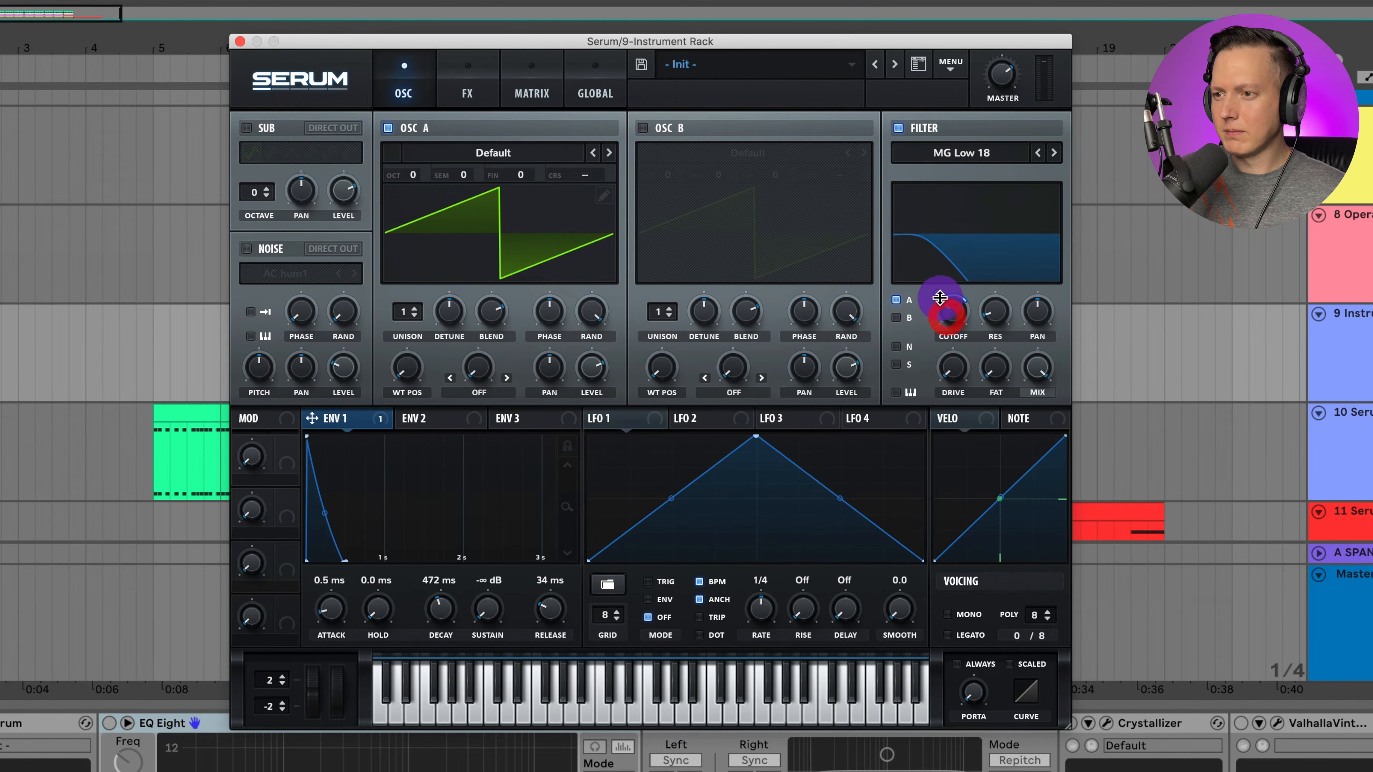
click(995, 311)
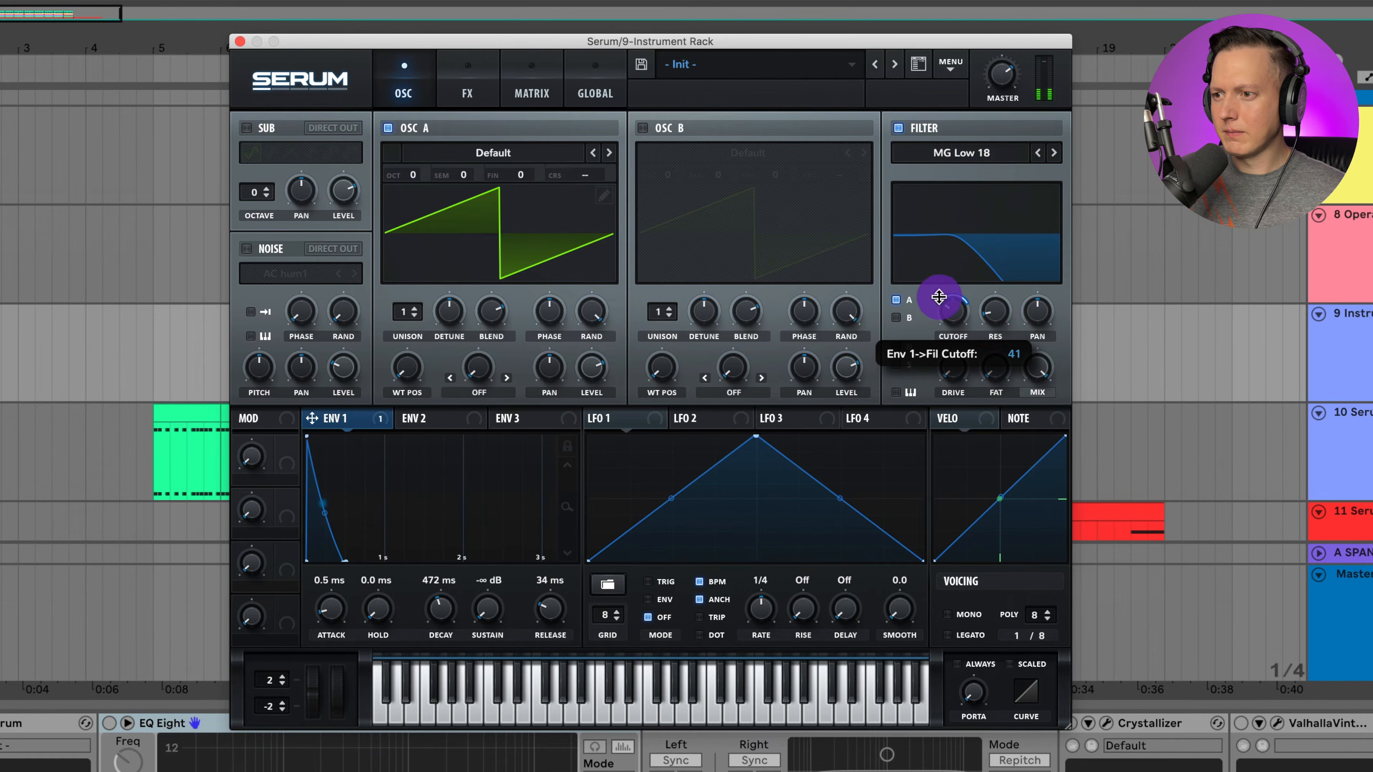
Step: Enable Serum's compressor effect with a threshold of about -31.2 dB and adjusted gain, and close the Serum window
click(467, 93)
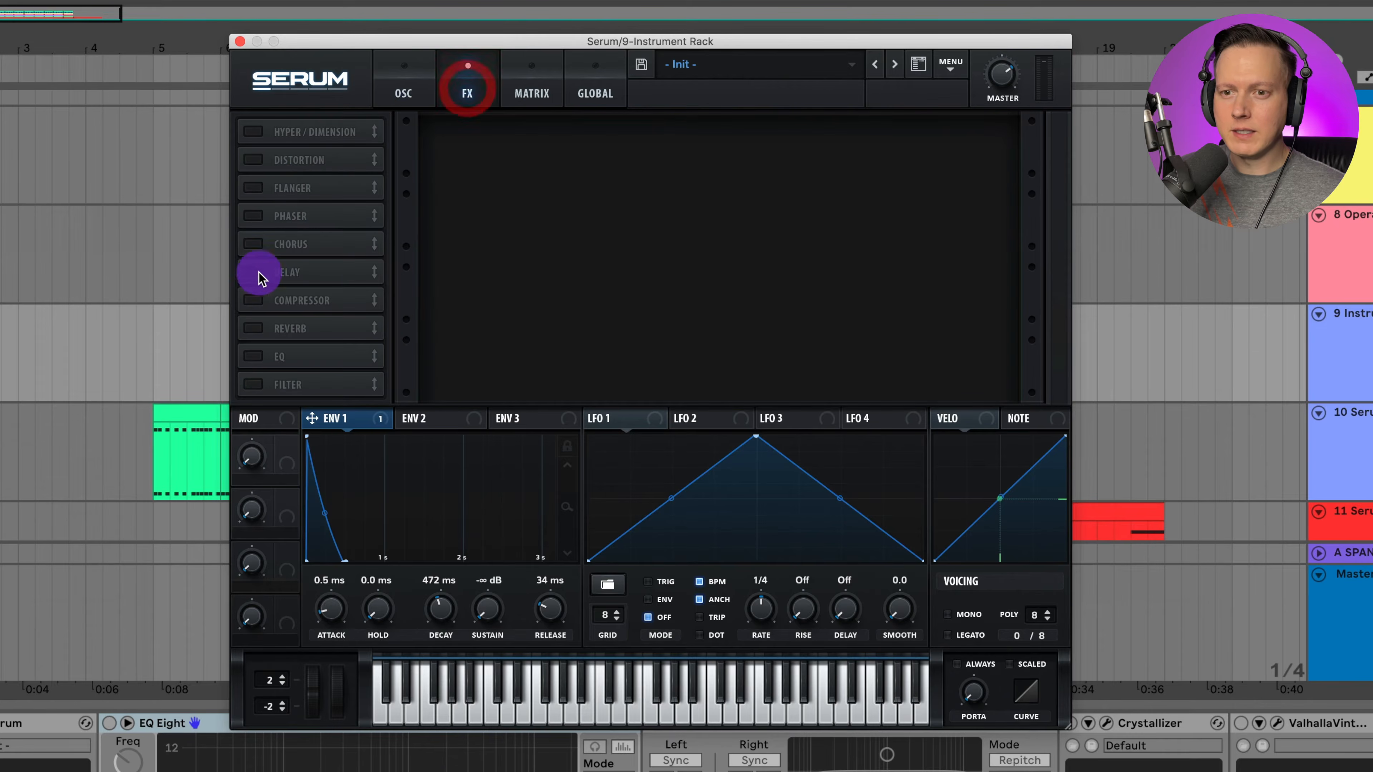
click(253, 300)
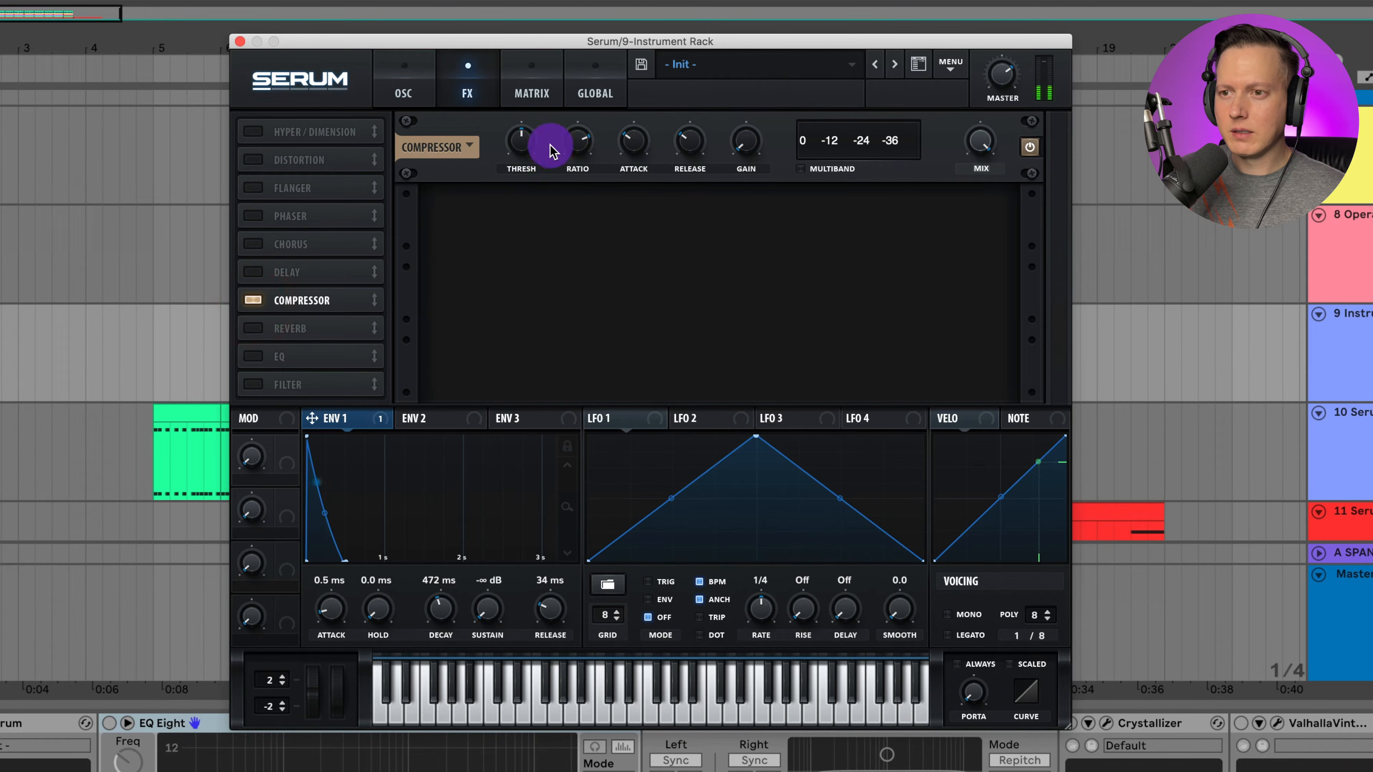
drag(527, 169, 527, 116)
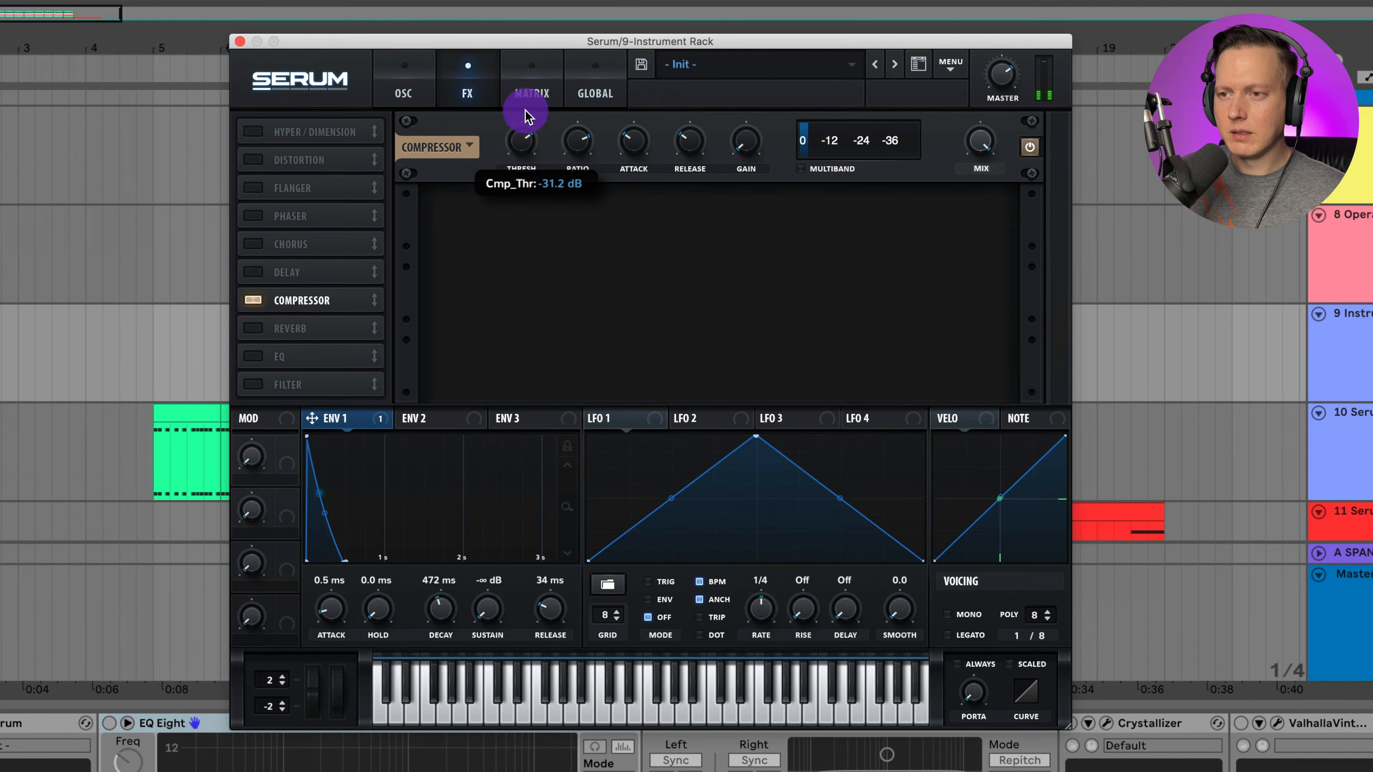
drag(720, 143, 758, 109)
click(415, 98)
drag(455, 158, 483, 197)
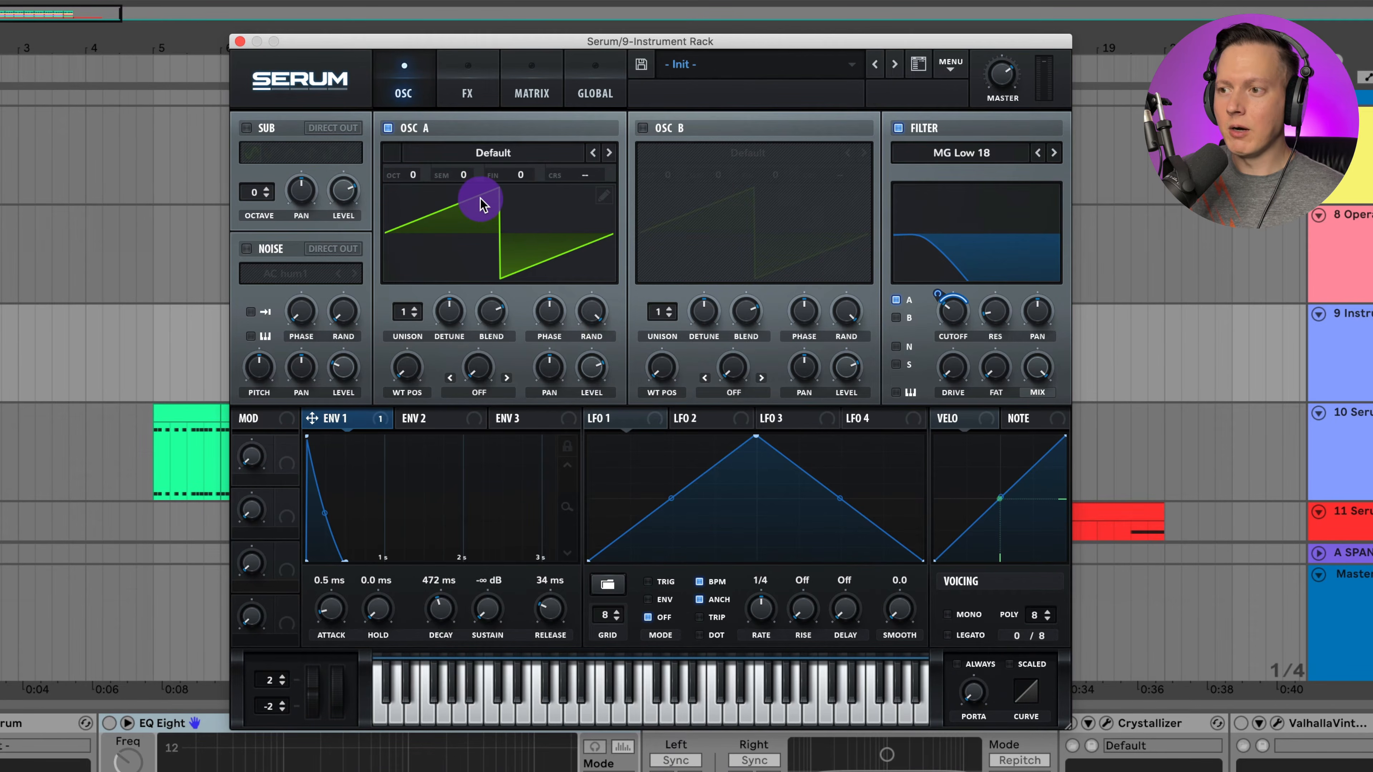
click(239, 41)
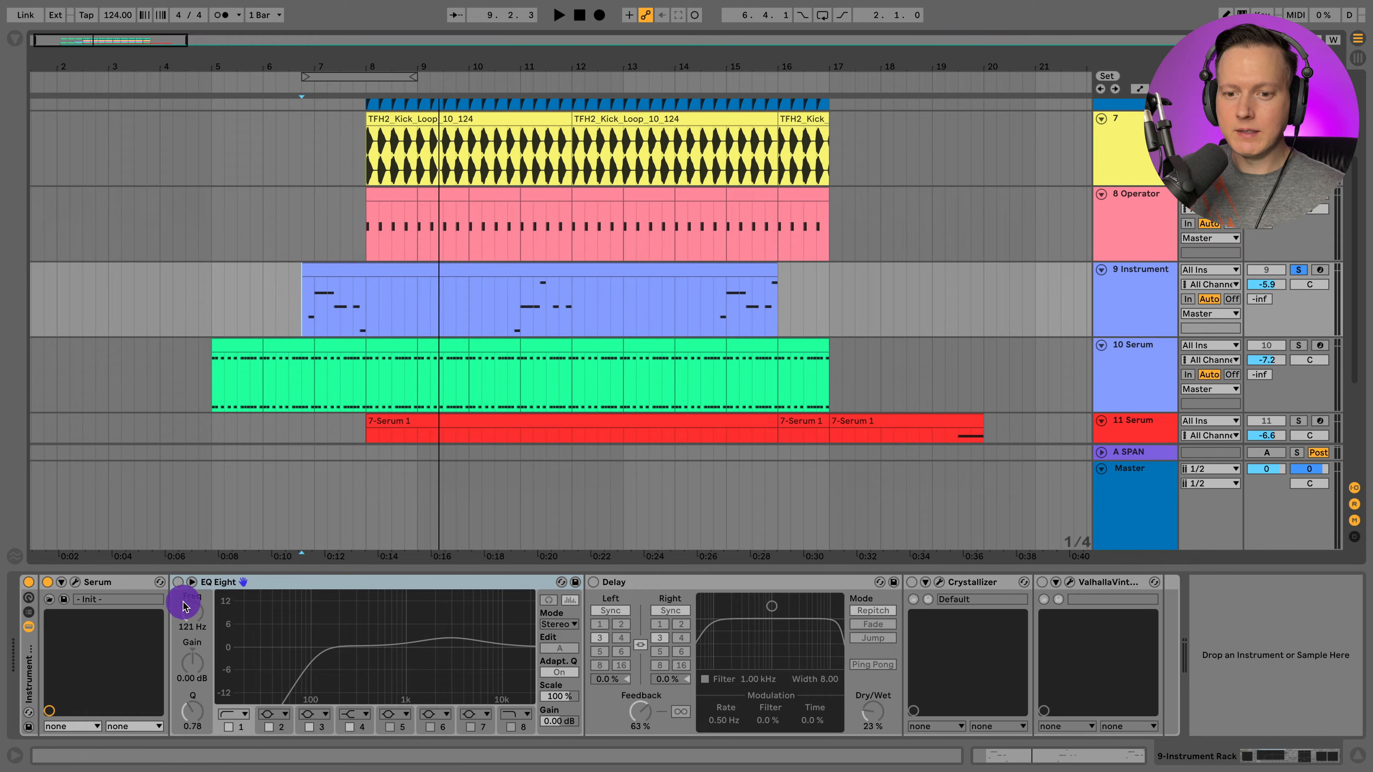
Step: Activate EQ Eight on the 9 Instrument track and audition the clip with it
click(211, 586)
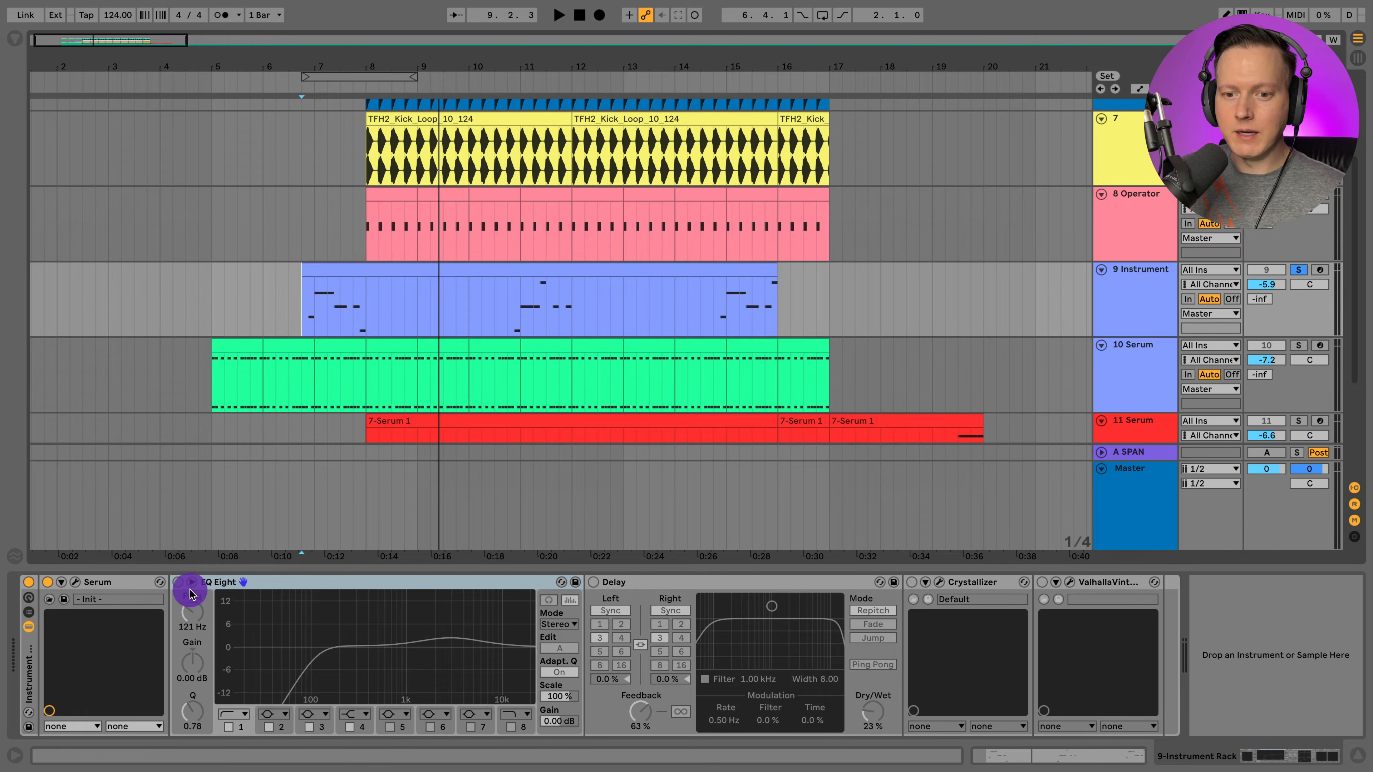
drag(189, 594, 175, 586)
click(176, 583)
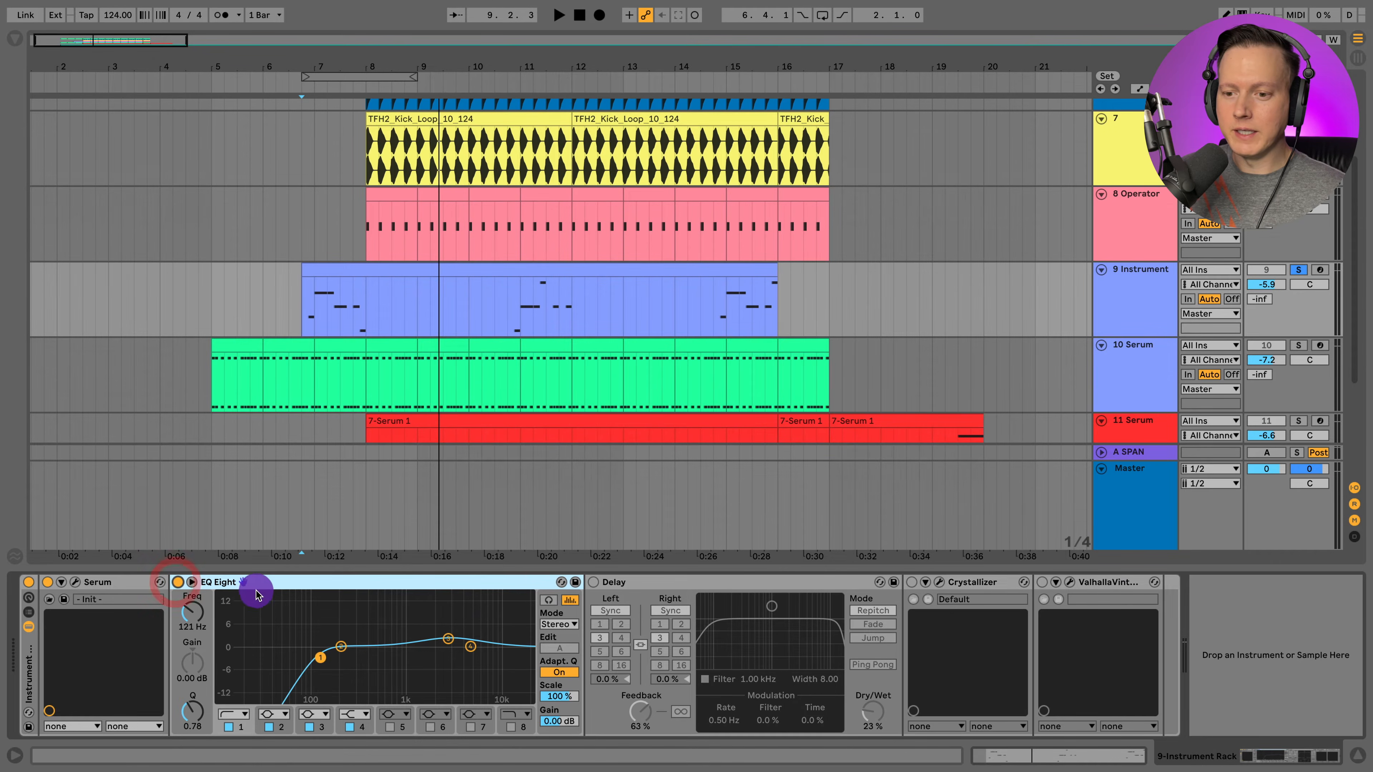
key(space)
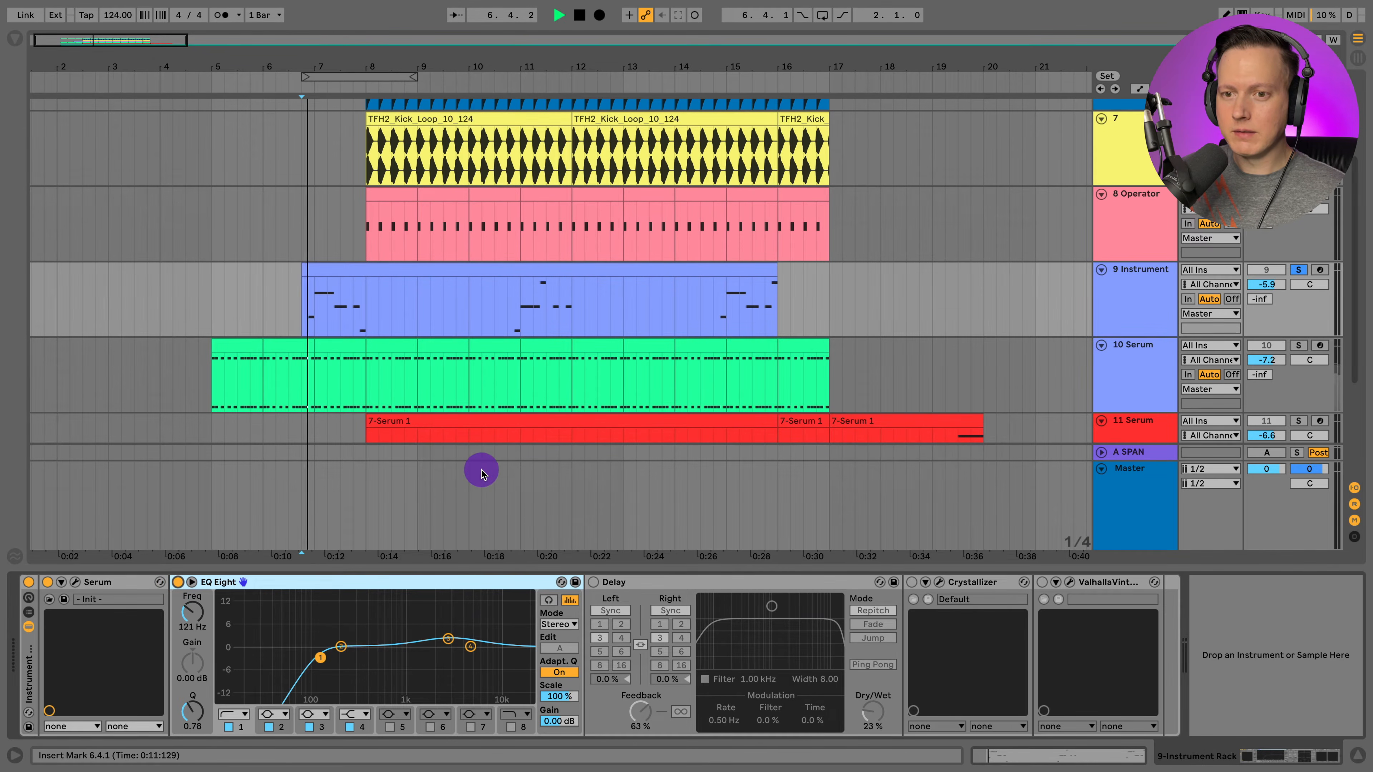
key(space)
Step: Activate the Delay device after EQ Eight and audition the clip with it
click(594, 583)
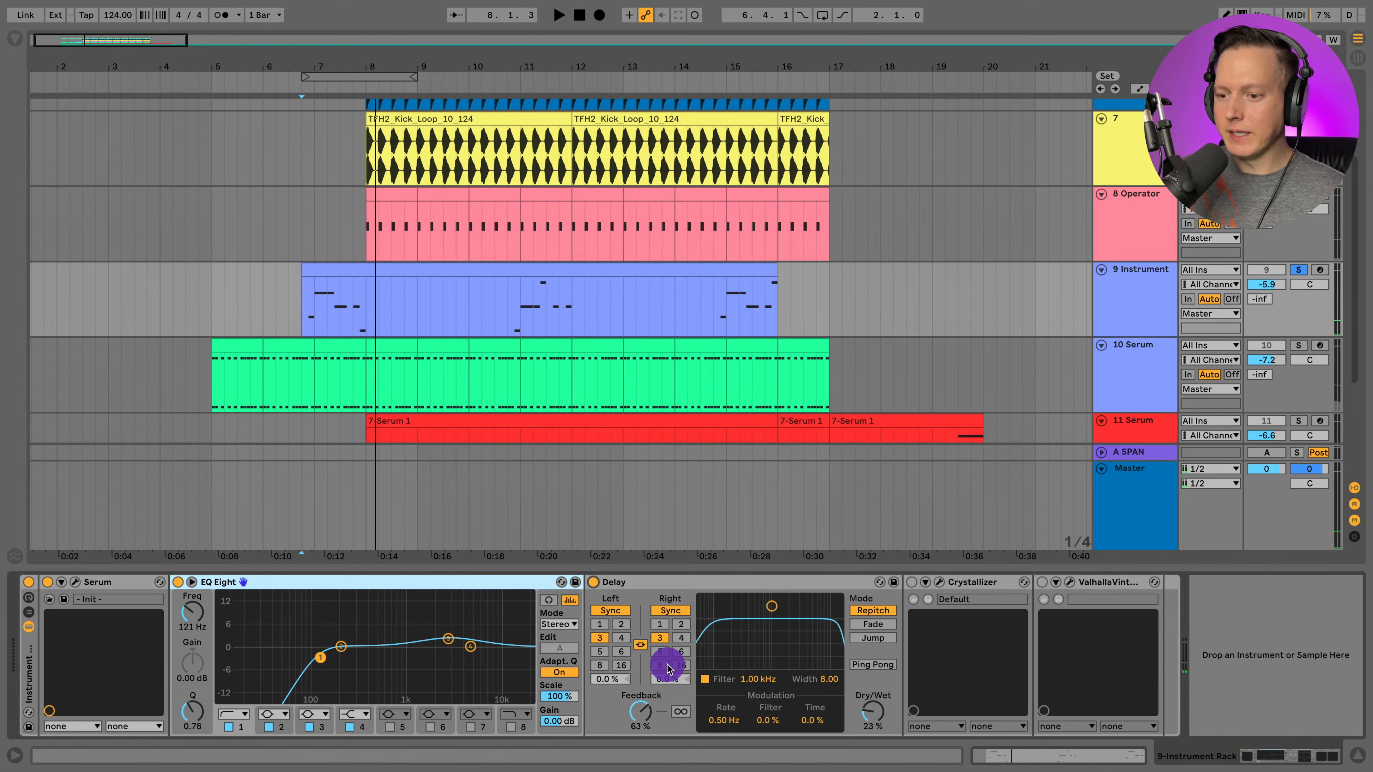
key(space)
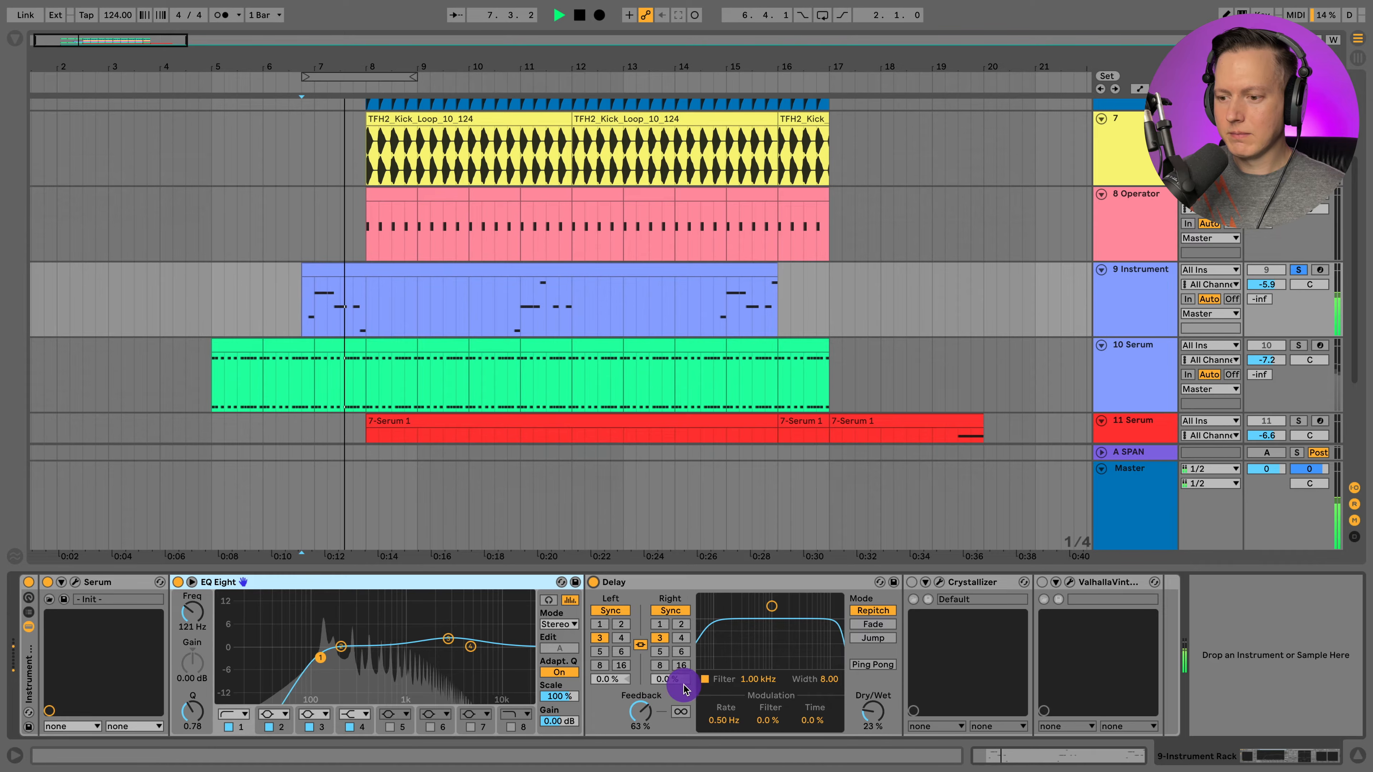
key(space)
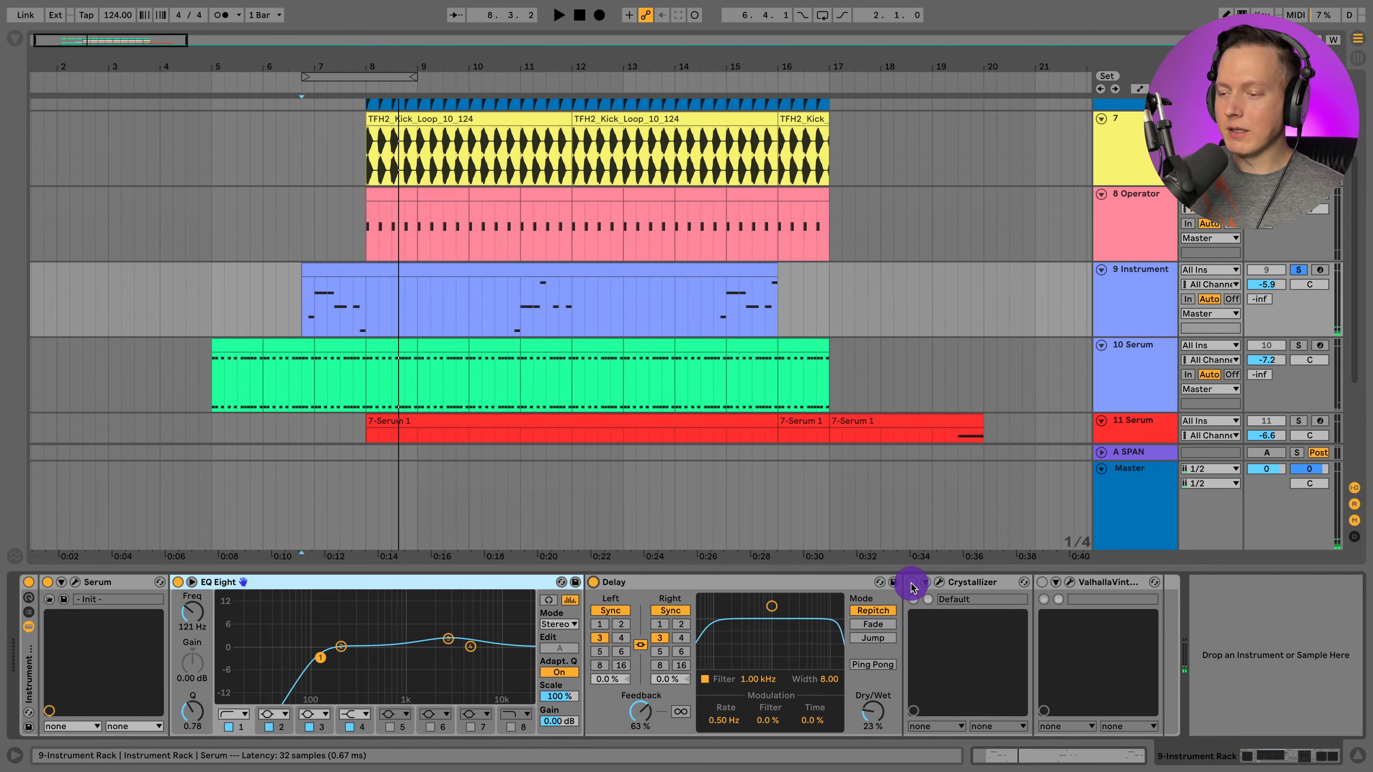
Step: Activate Crystallizer, open its plug-in window clear of the device chain and audition the effect
click(940, 583)
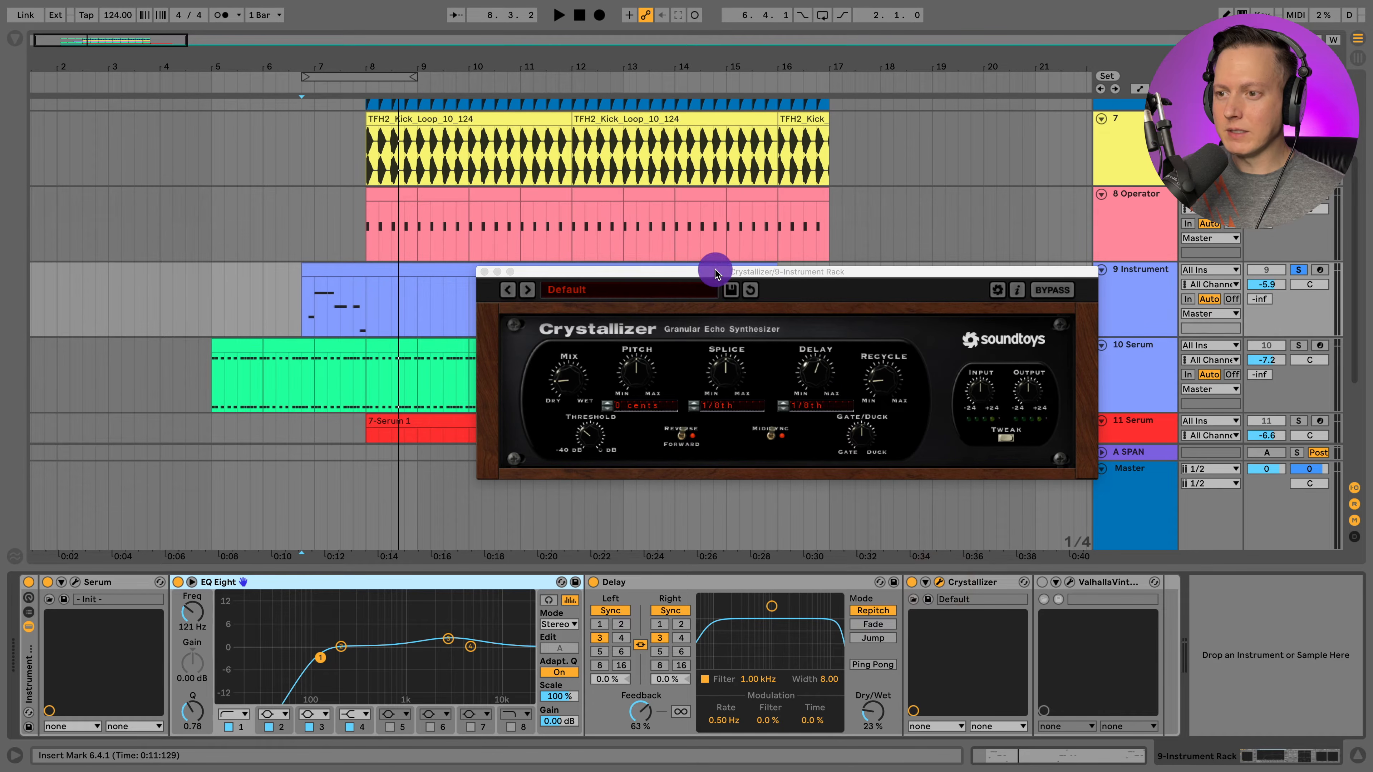
drag(714, 273, 612, 135)
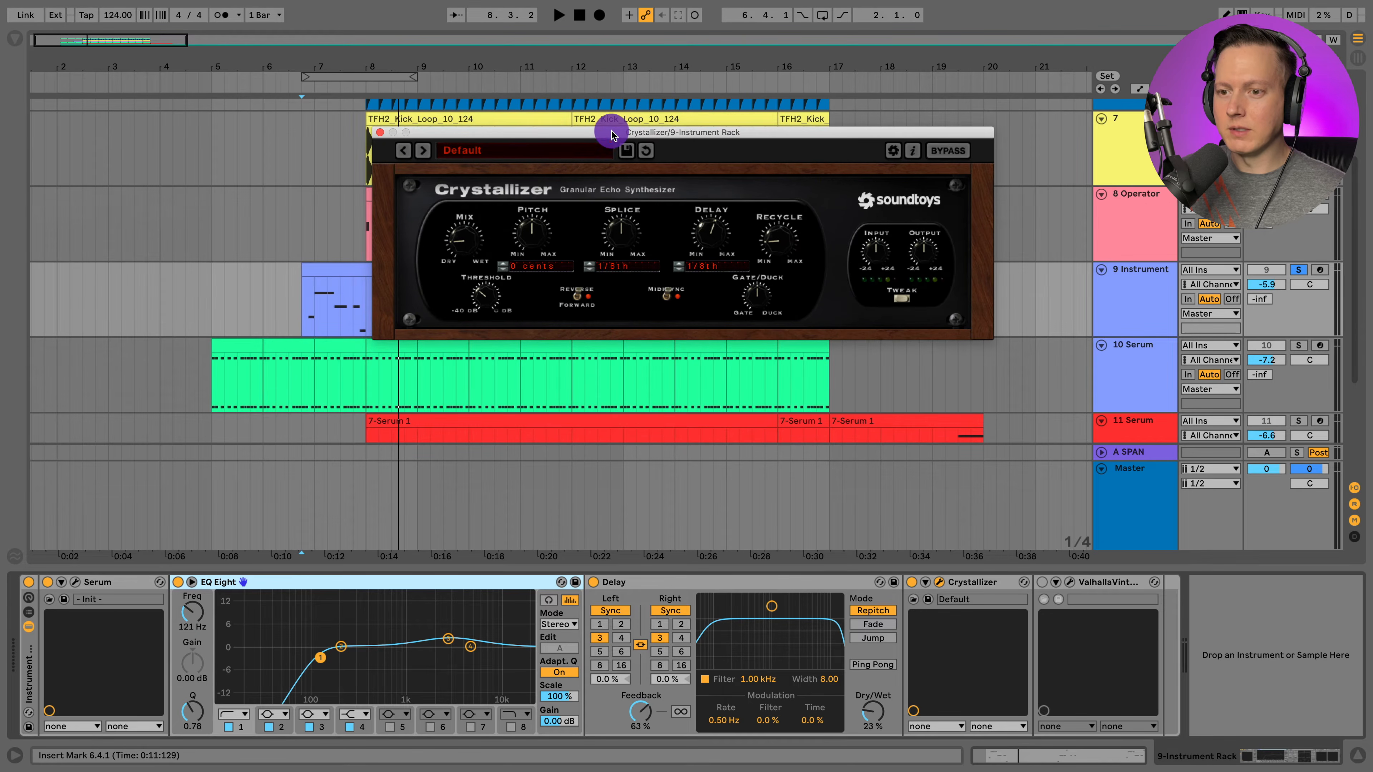
key(space)
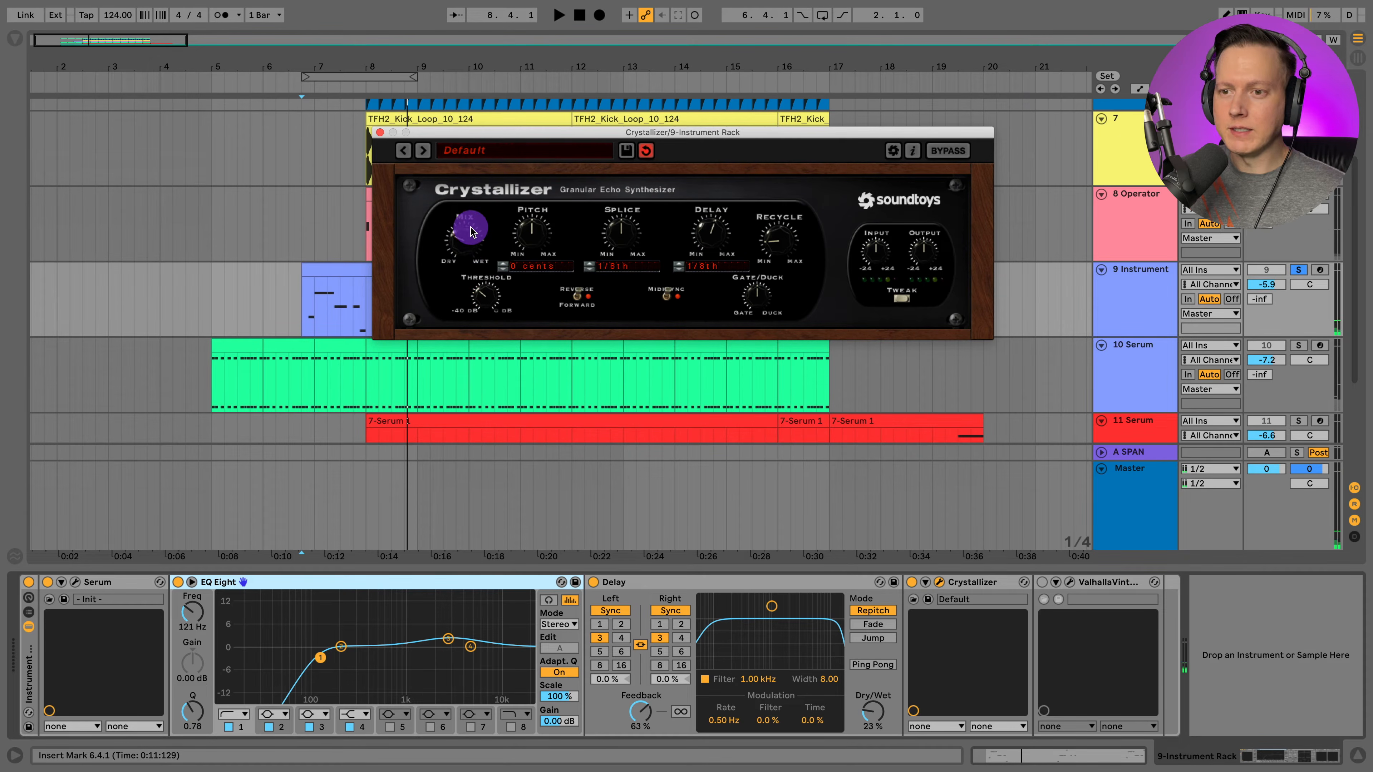
key(space)
Step: Adjust Crystallizer's Mix and Recycle amounts while auditioning the clip
drag(470, 219, 469, 240)
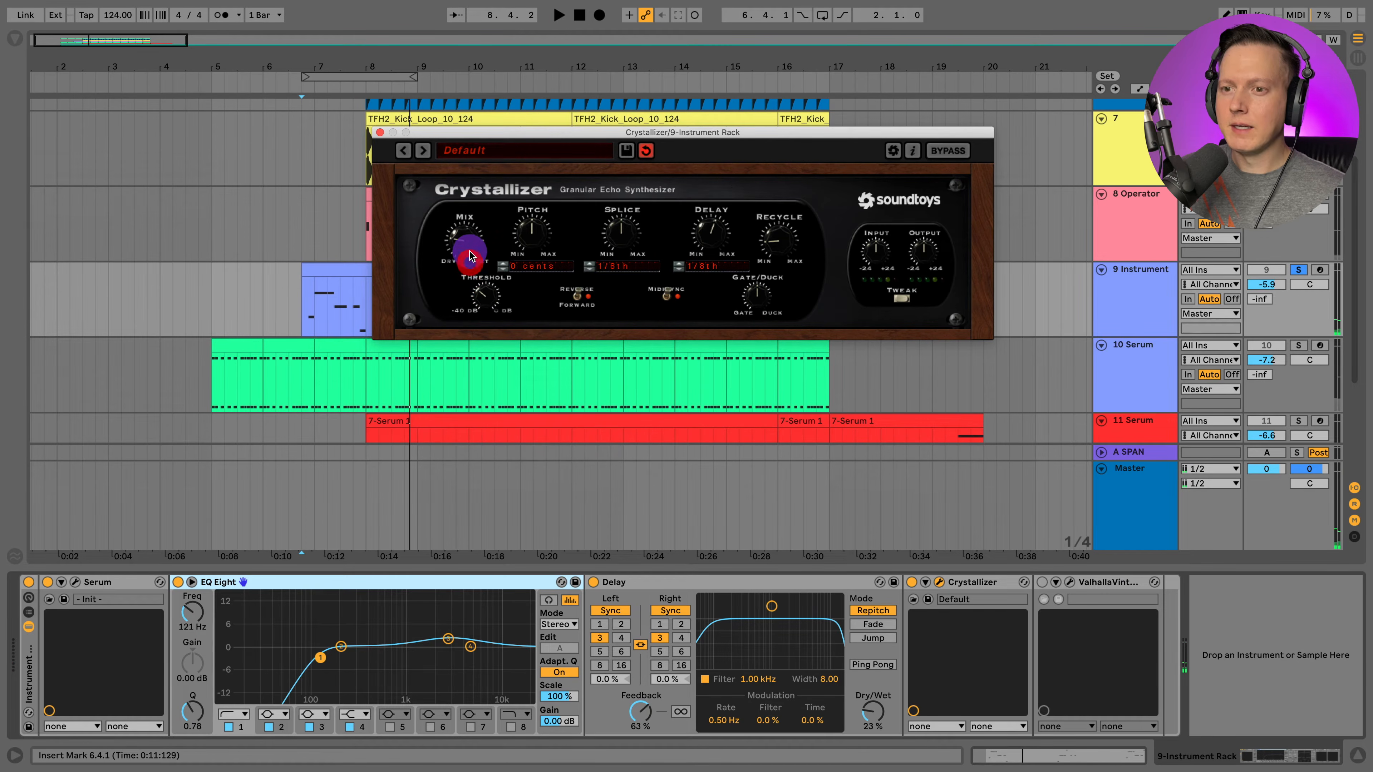
click(783, 261)
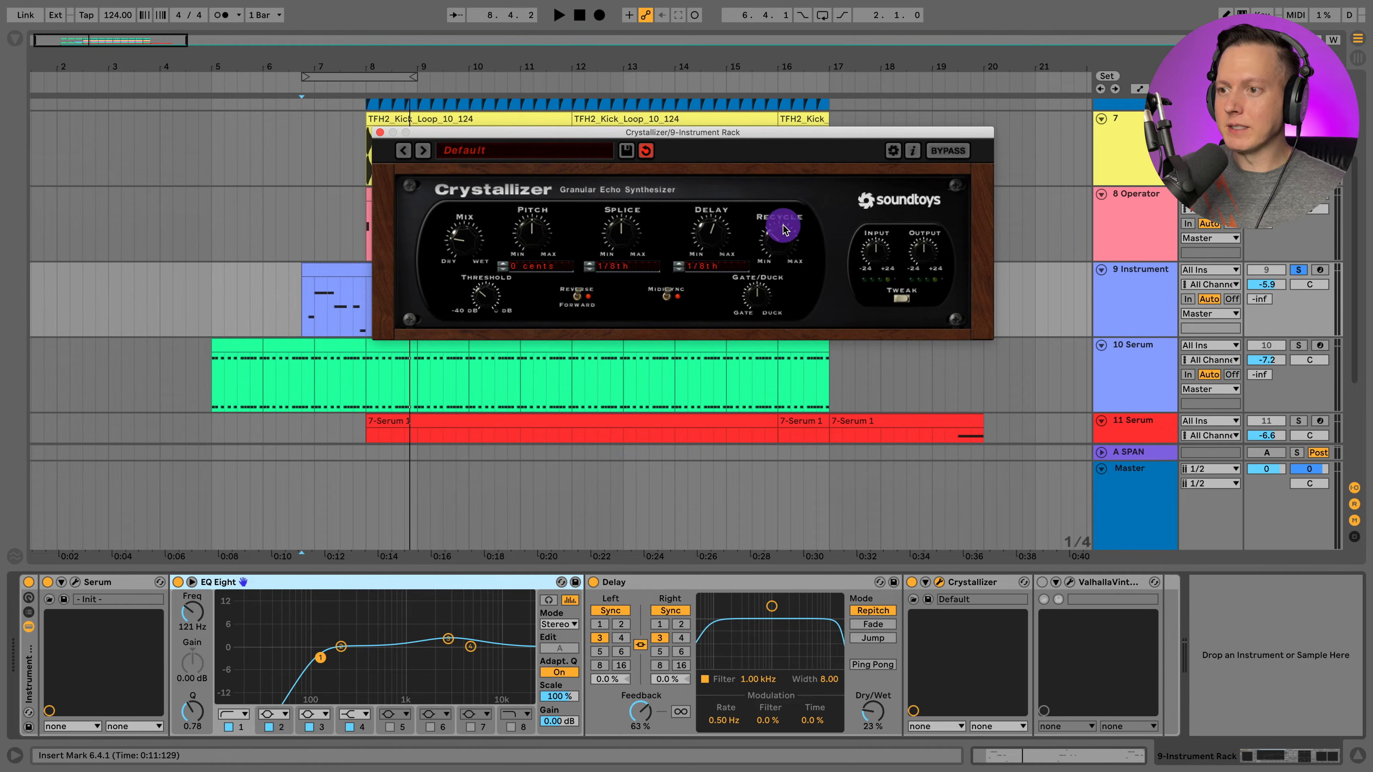
key(space)
click(465, 222)
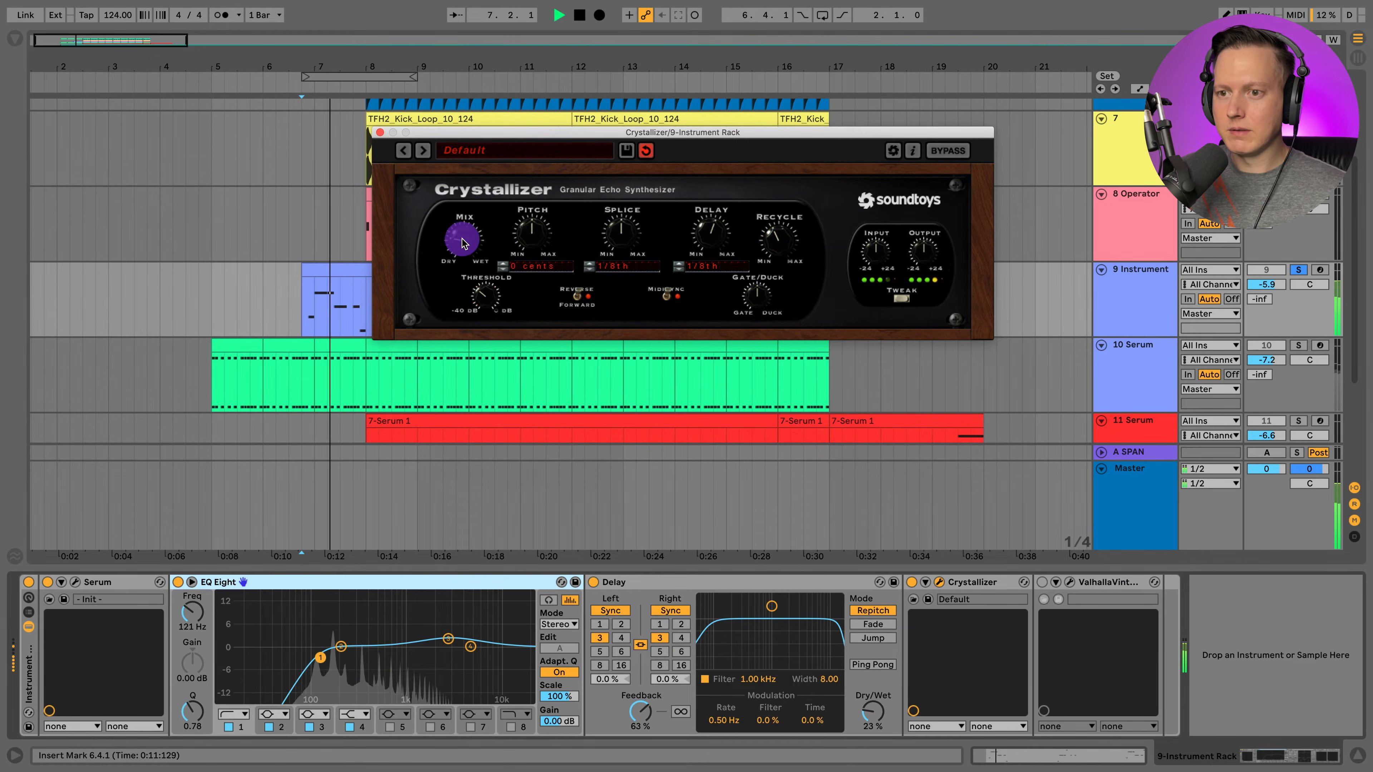
click(783, 234)
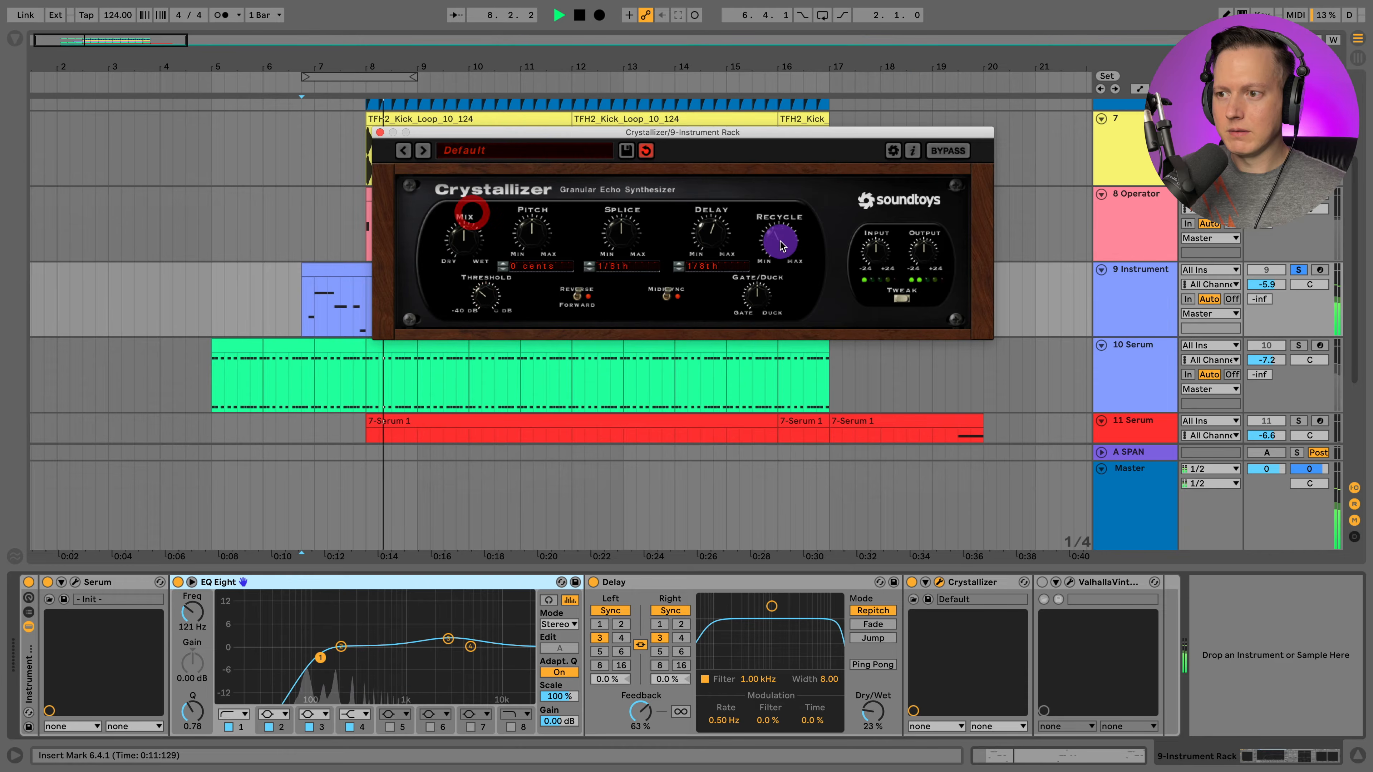
key(space)
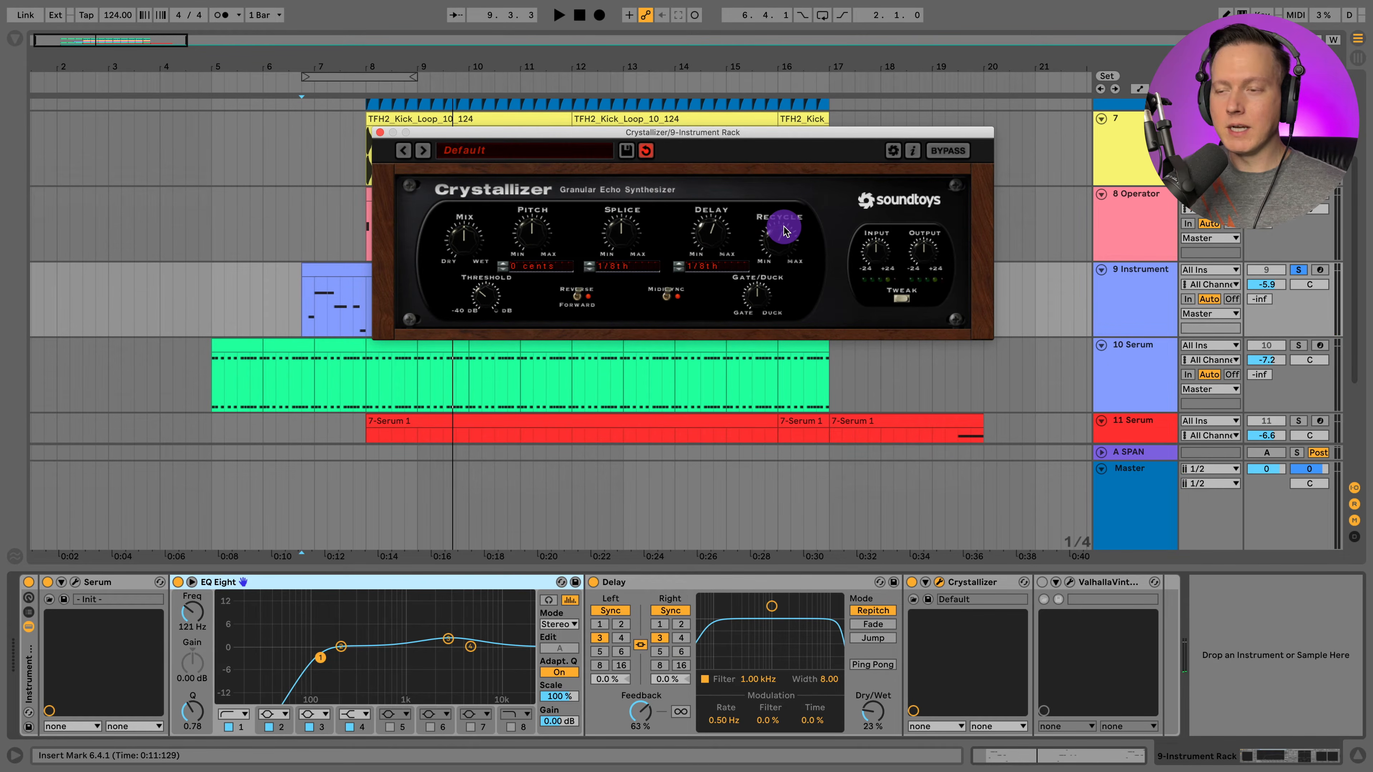
Step: Adjust Crystallizer's Recycle amount, and activate ValhallaVintageVerb after it, auditioning the clip with the reverb window open clear of the device chain
drag(784, 241, 793, 235)
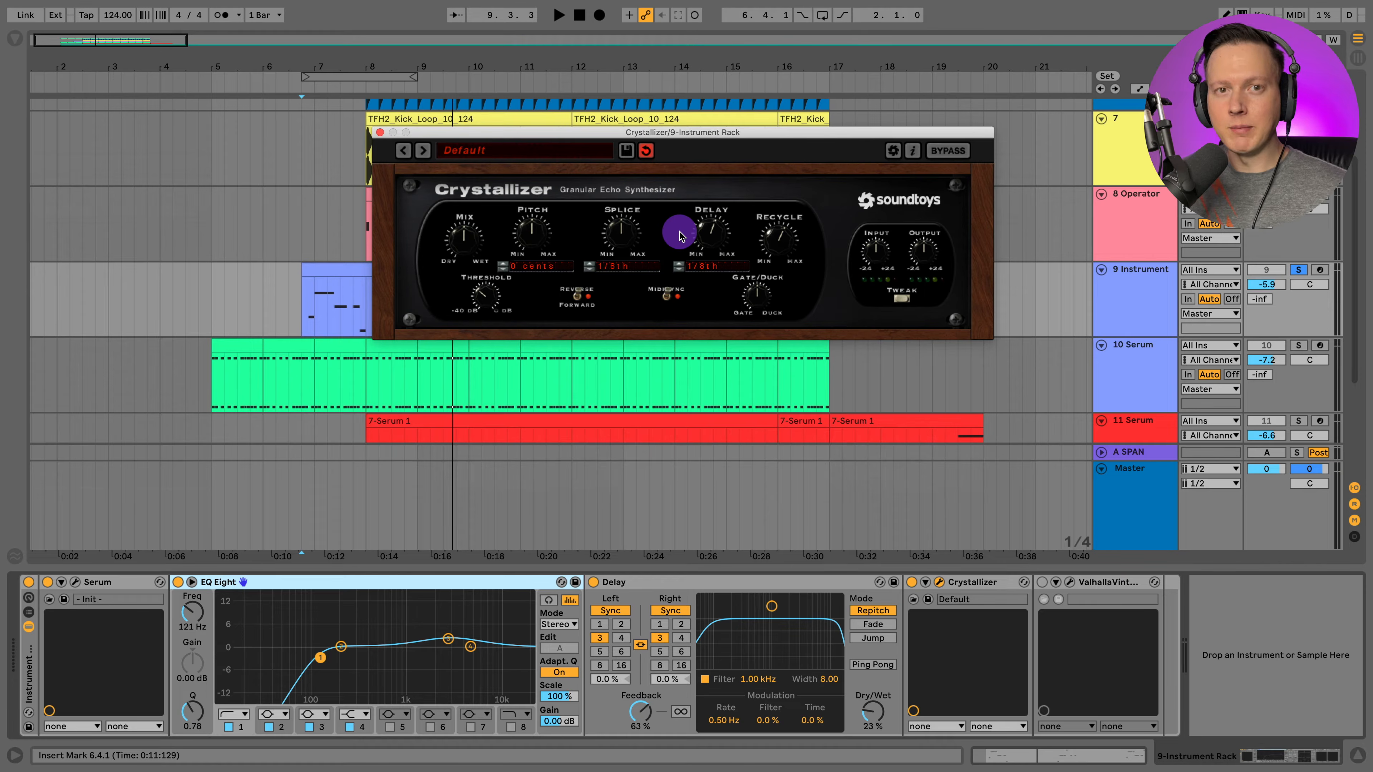
click(1043, 582)
click(1071, 586)
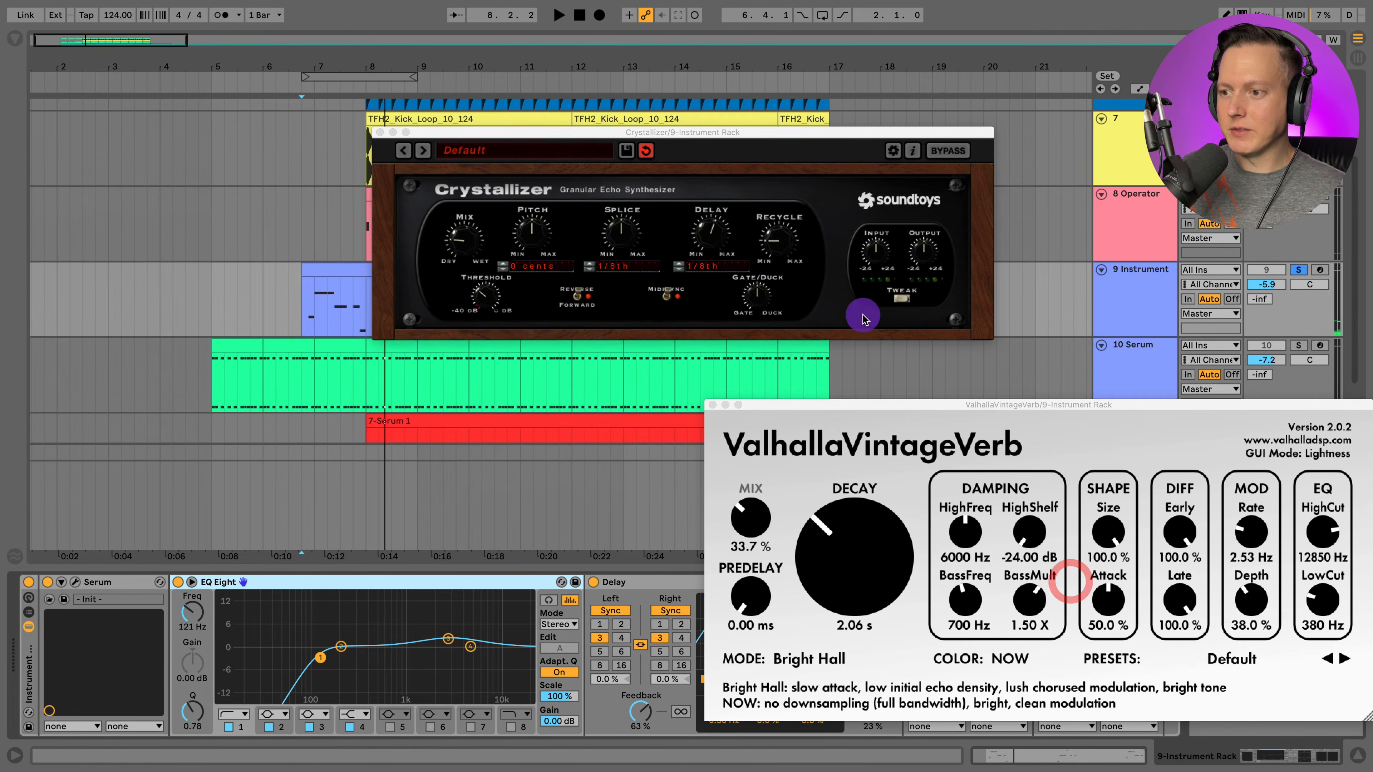
drag(874, 392, 467, 347)
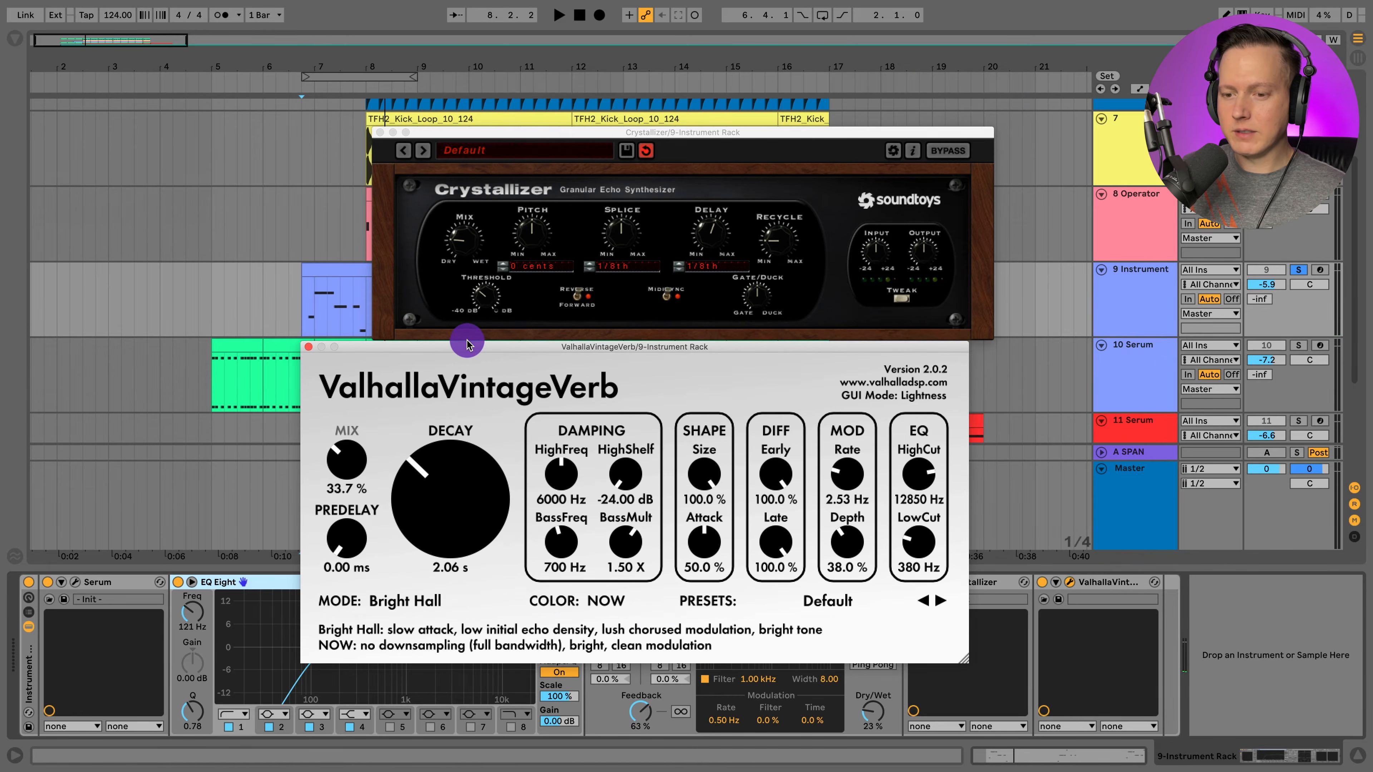
key(space)
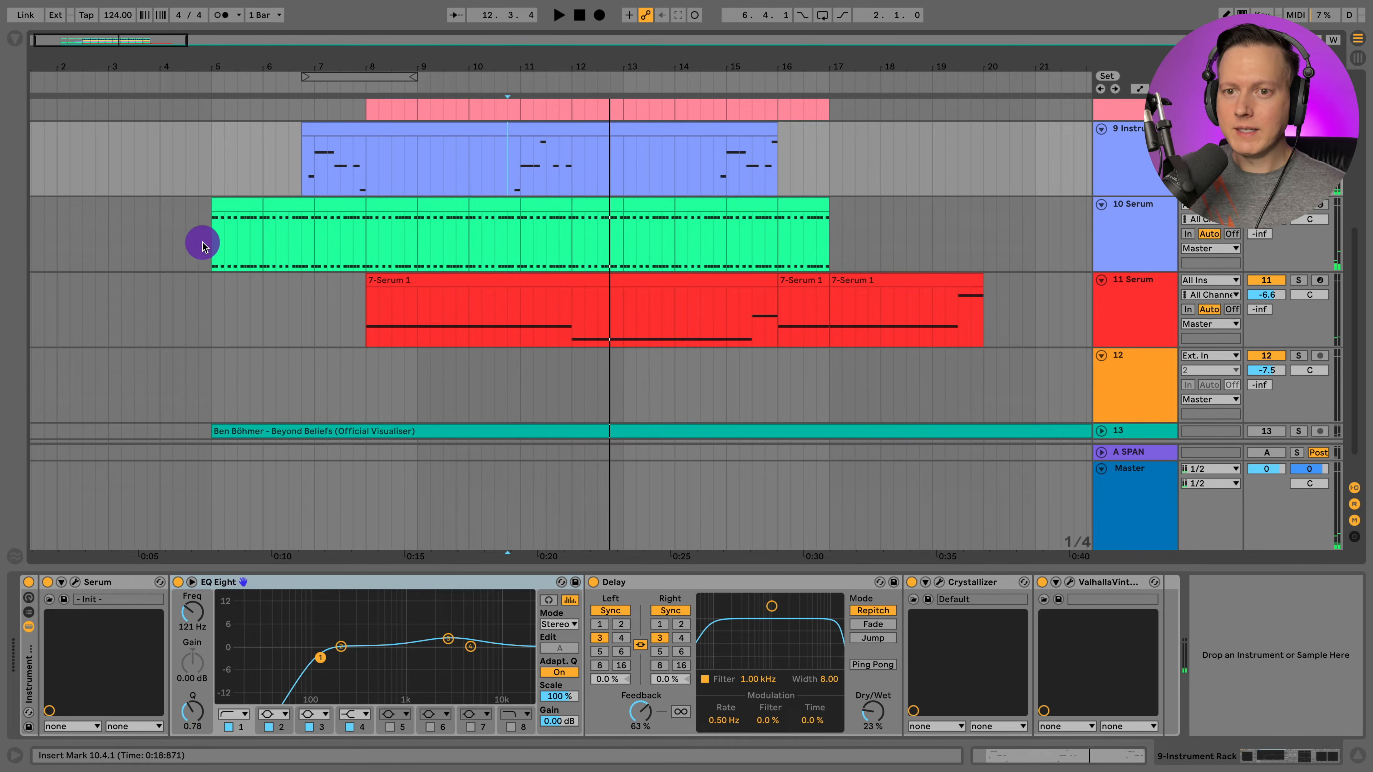
Step: Select the first clip on the 10 Serum track, solo the track and audition it with its Audio Effect Rack enabled
click(202, 239)
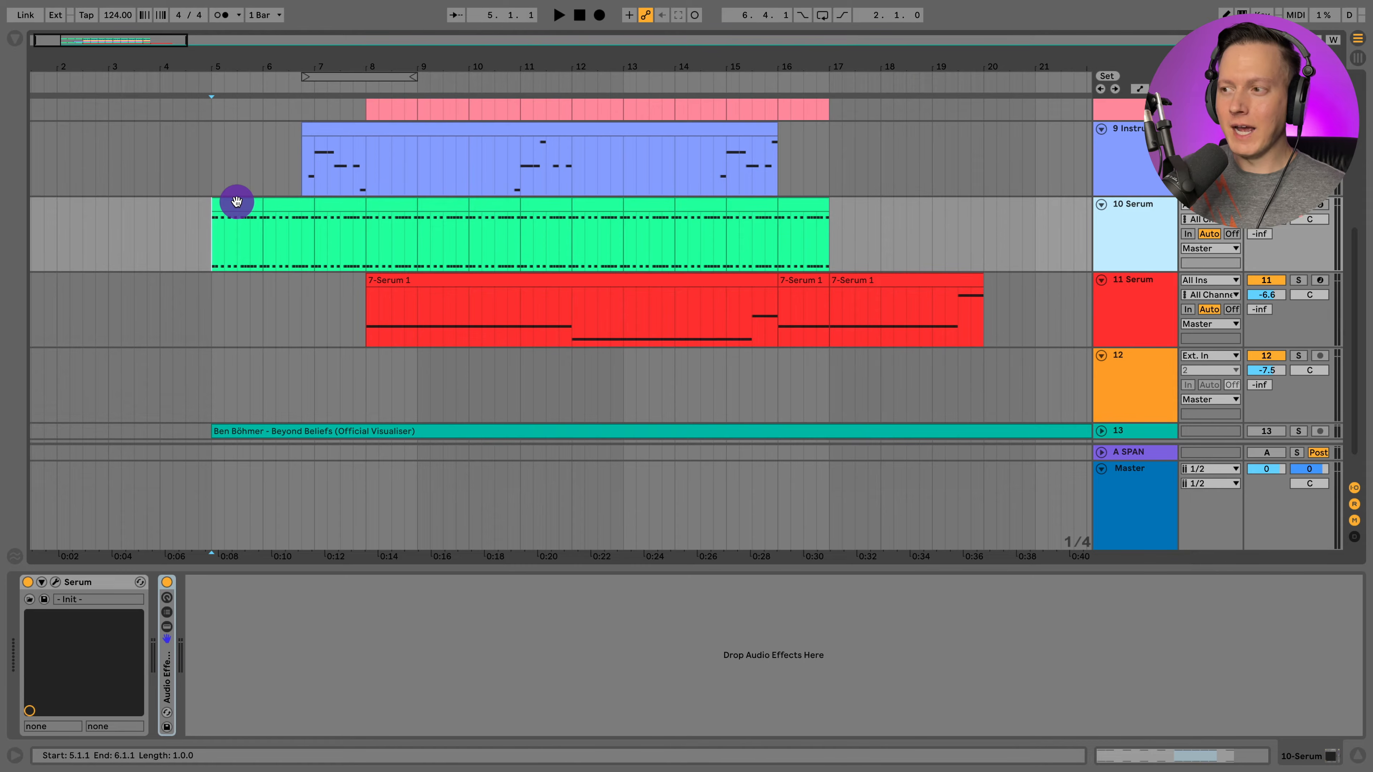
click(302, 167)
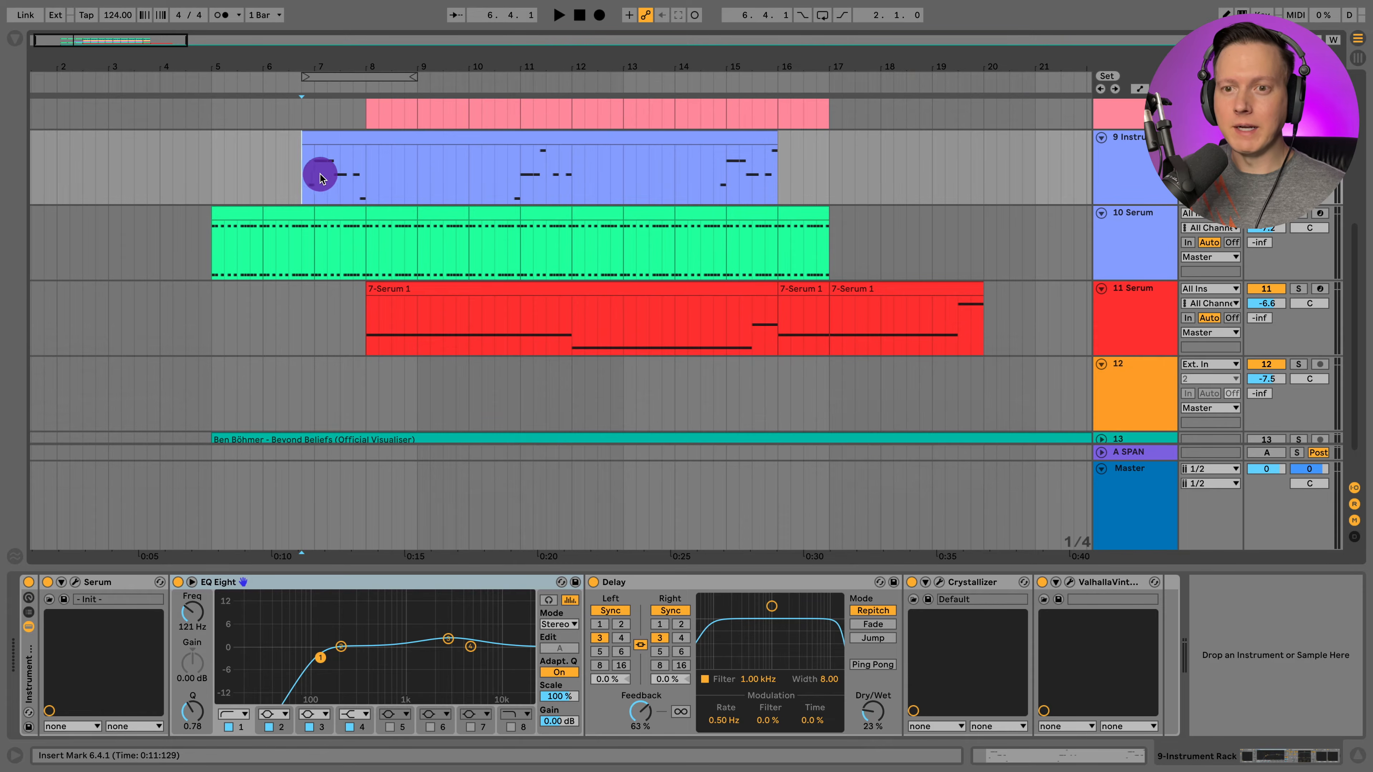
click(218, 254)
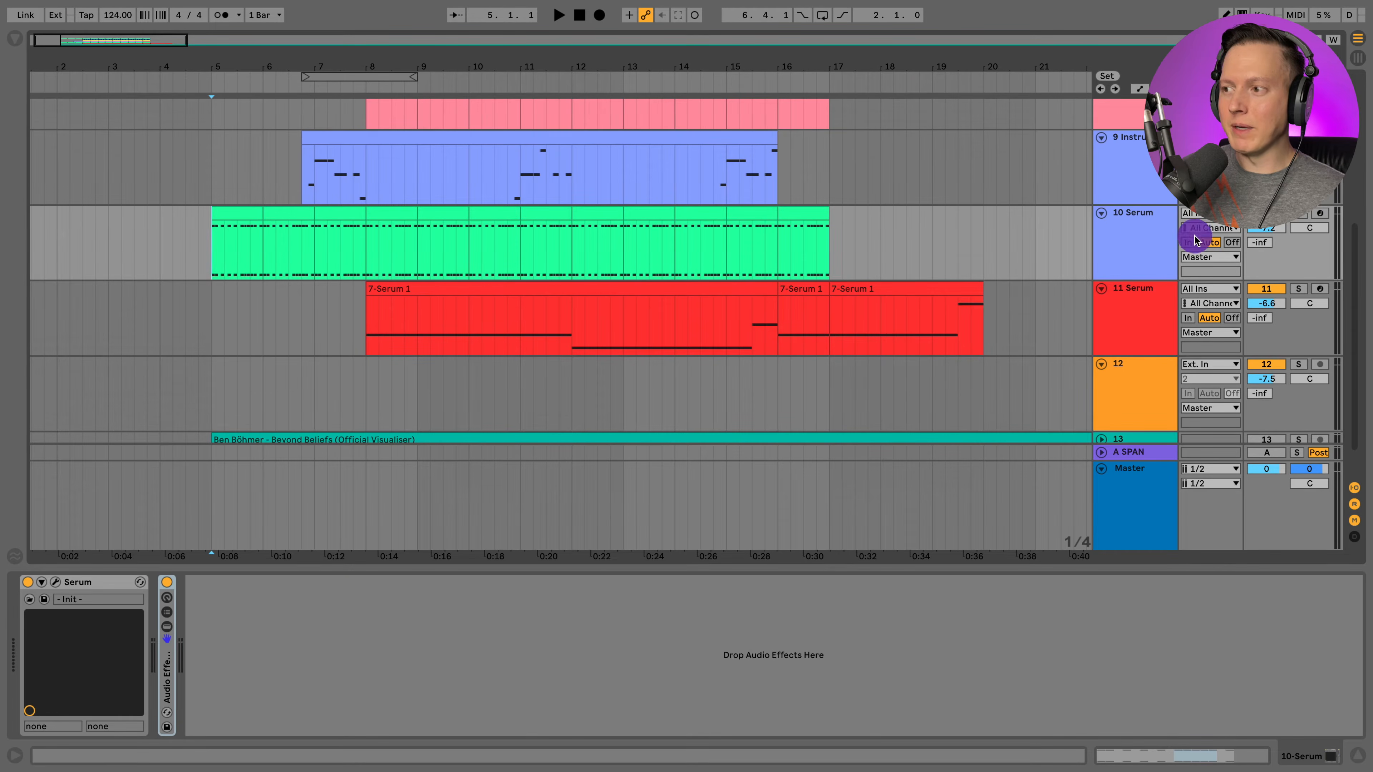
click(167, 582)
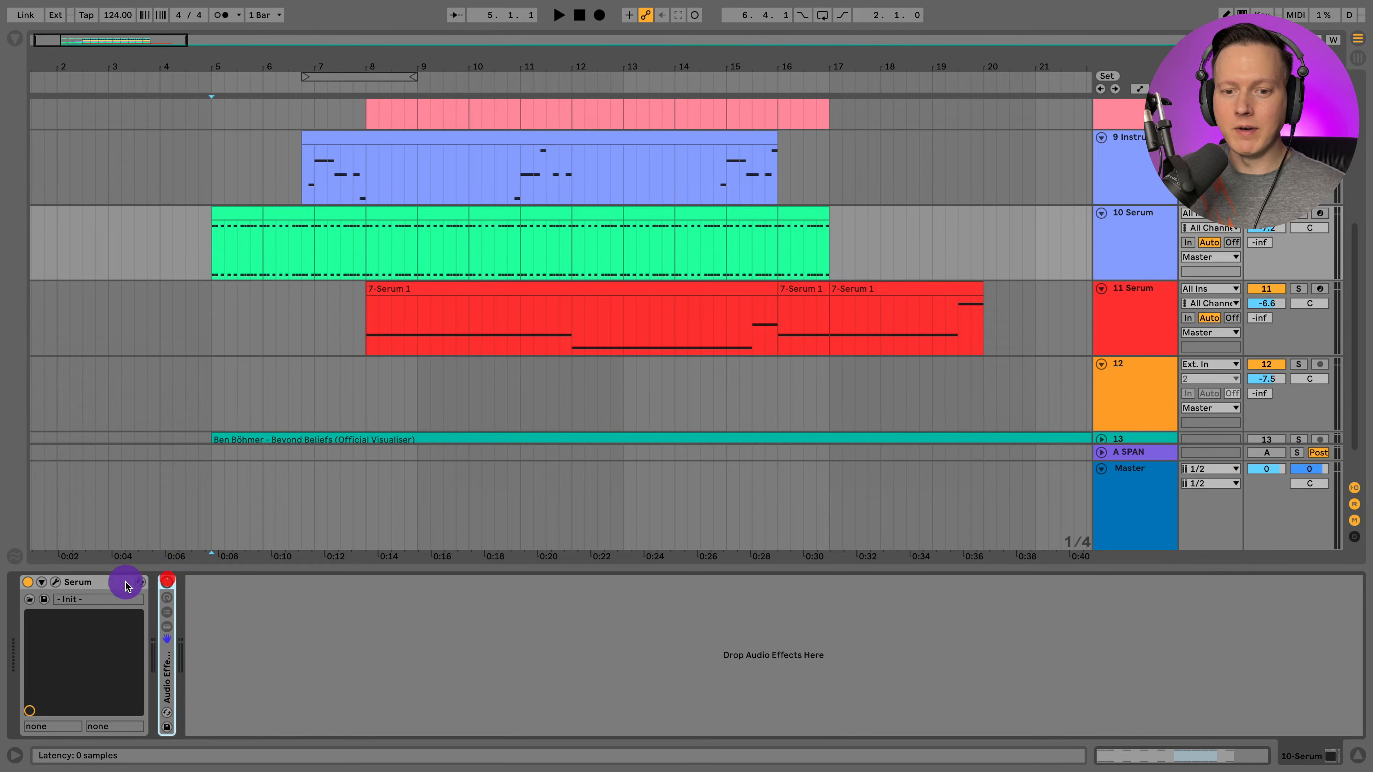
click(167, 581)
click(1299, 221)
key(space)
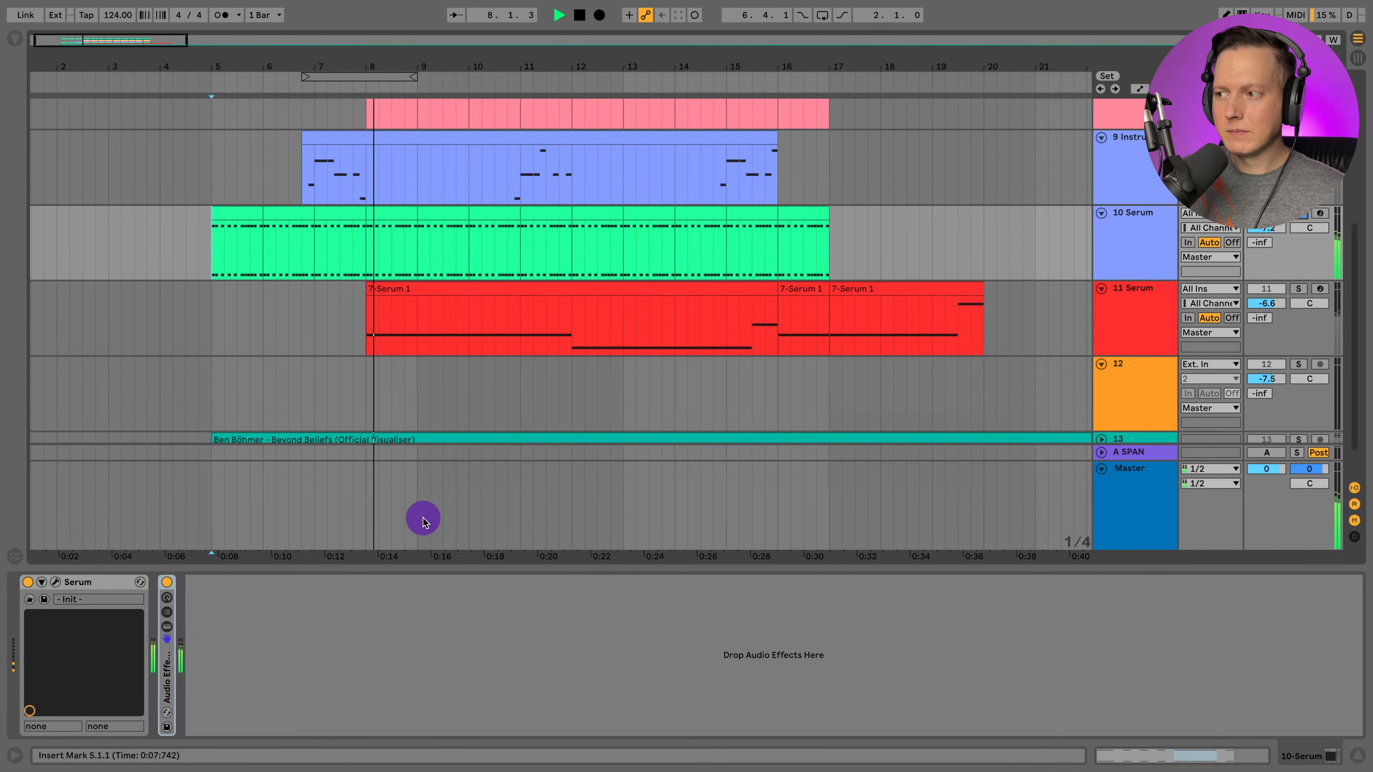
Step: Bypass the 10 Serum track's Audio Effect Rack, audition the dry sound and open the Serum patch
click(167, 583)
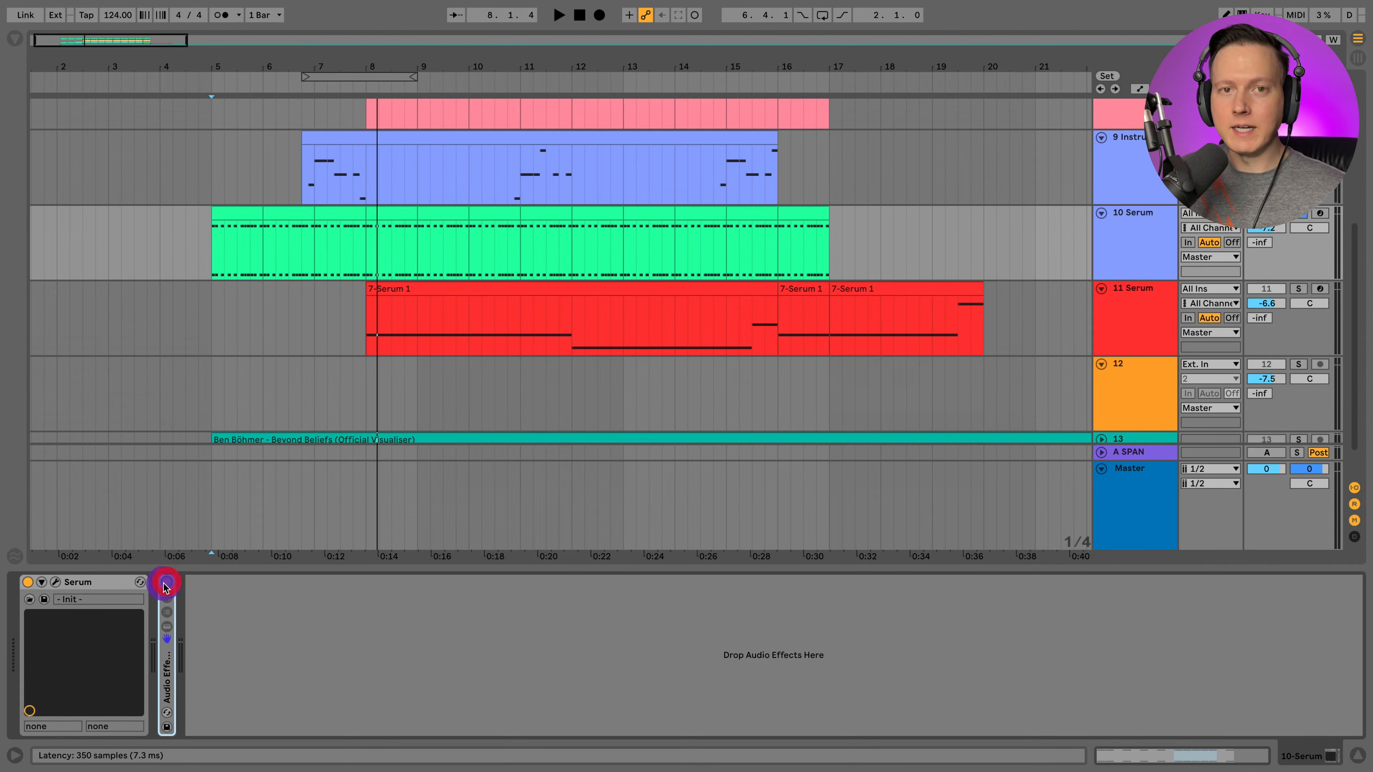
key(space)
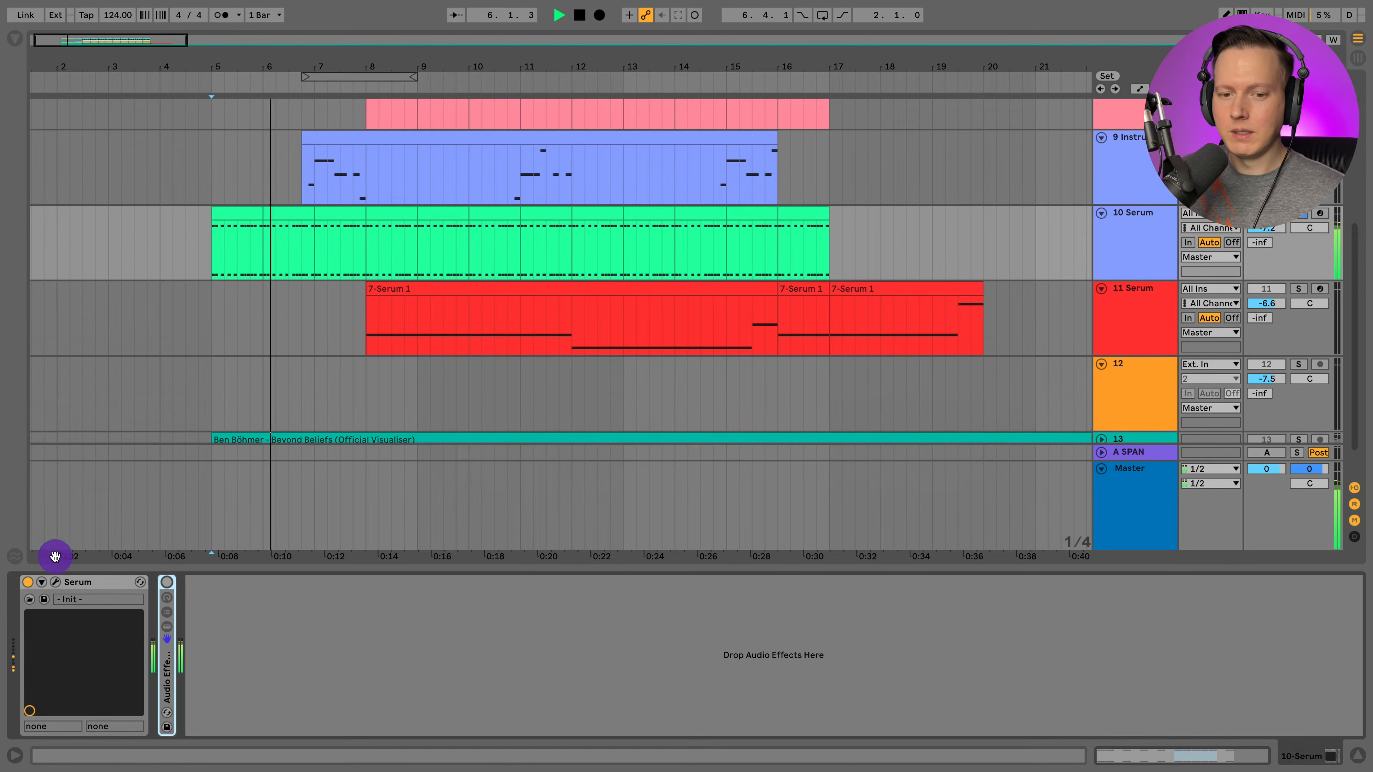
key(space)
click(55, 582)
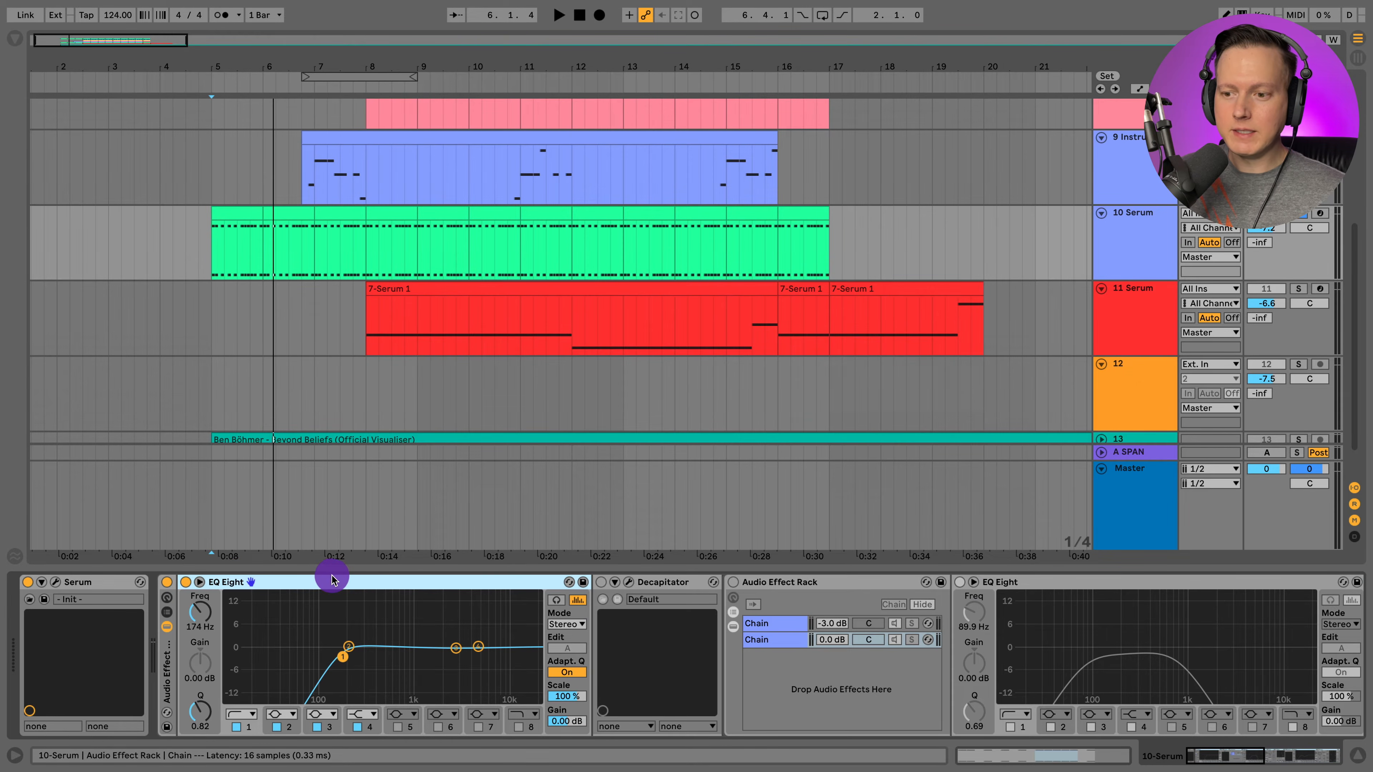
Step: Activate Decapitator after EQ Eight on the 10 Serum track, audition it with its plug-in window open and close the window
key(space)
click(600, 582)
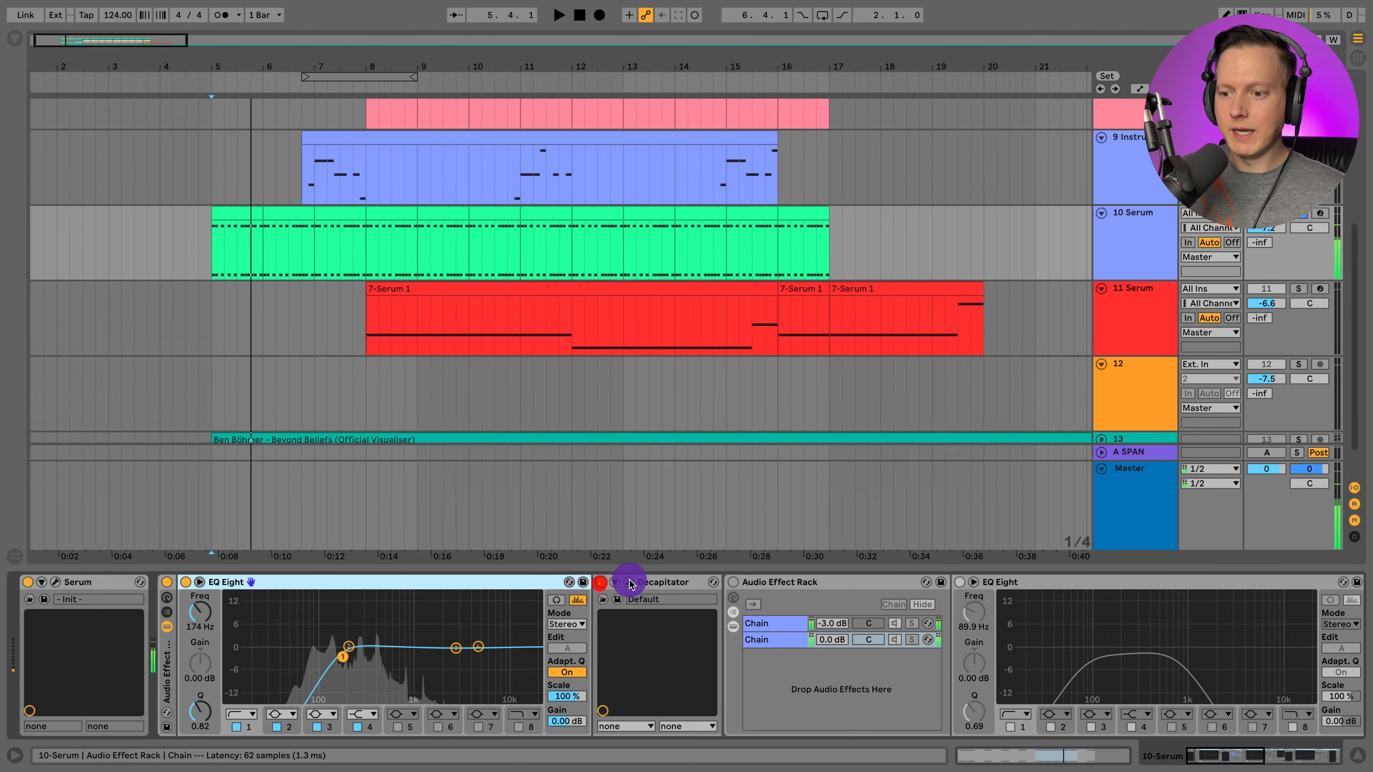
click(628, 582)
drag(674, 292, 687, 206)
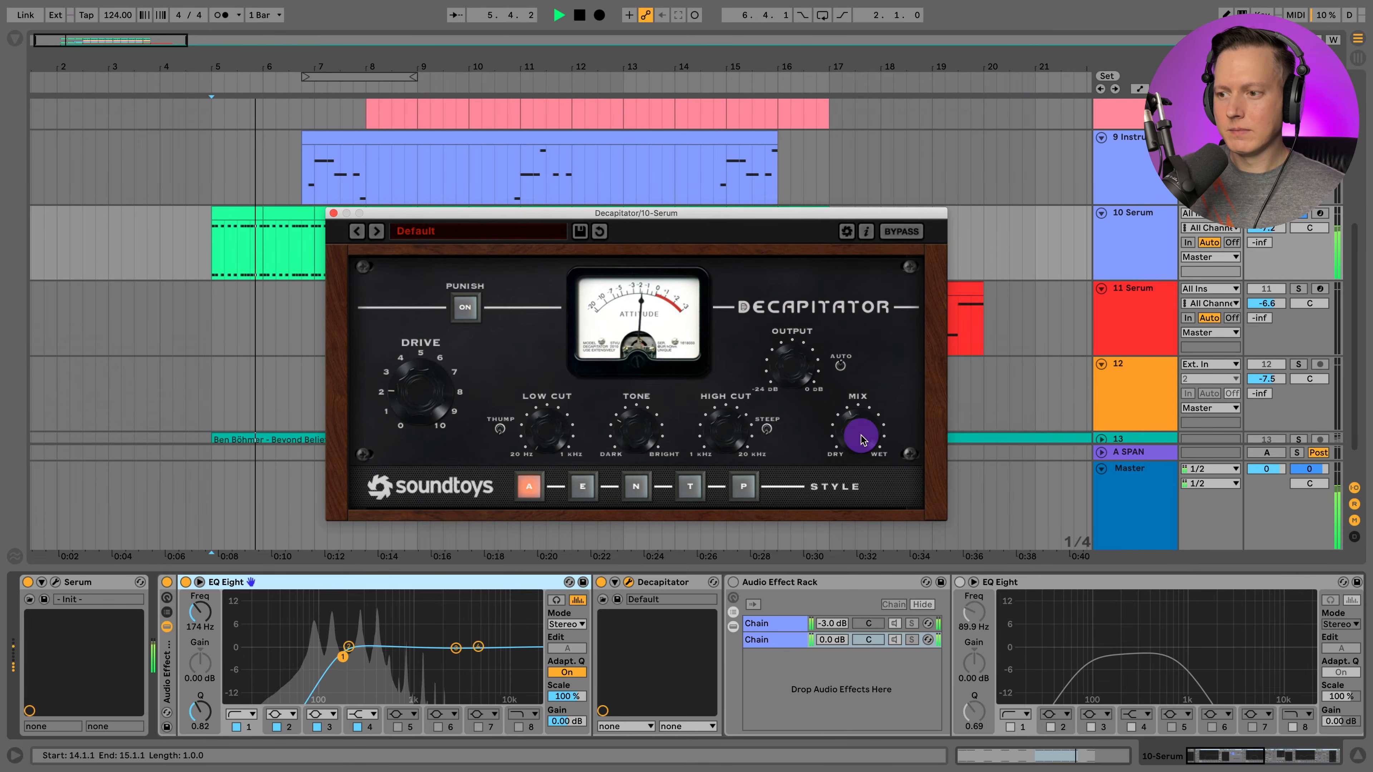
key(space)
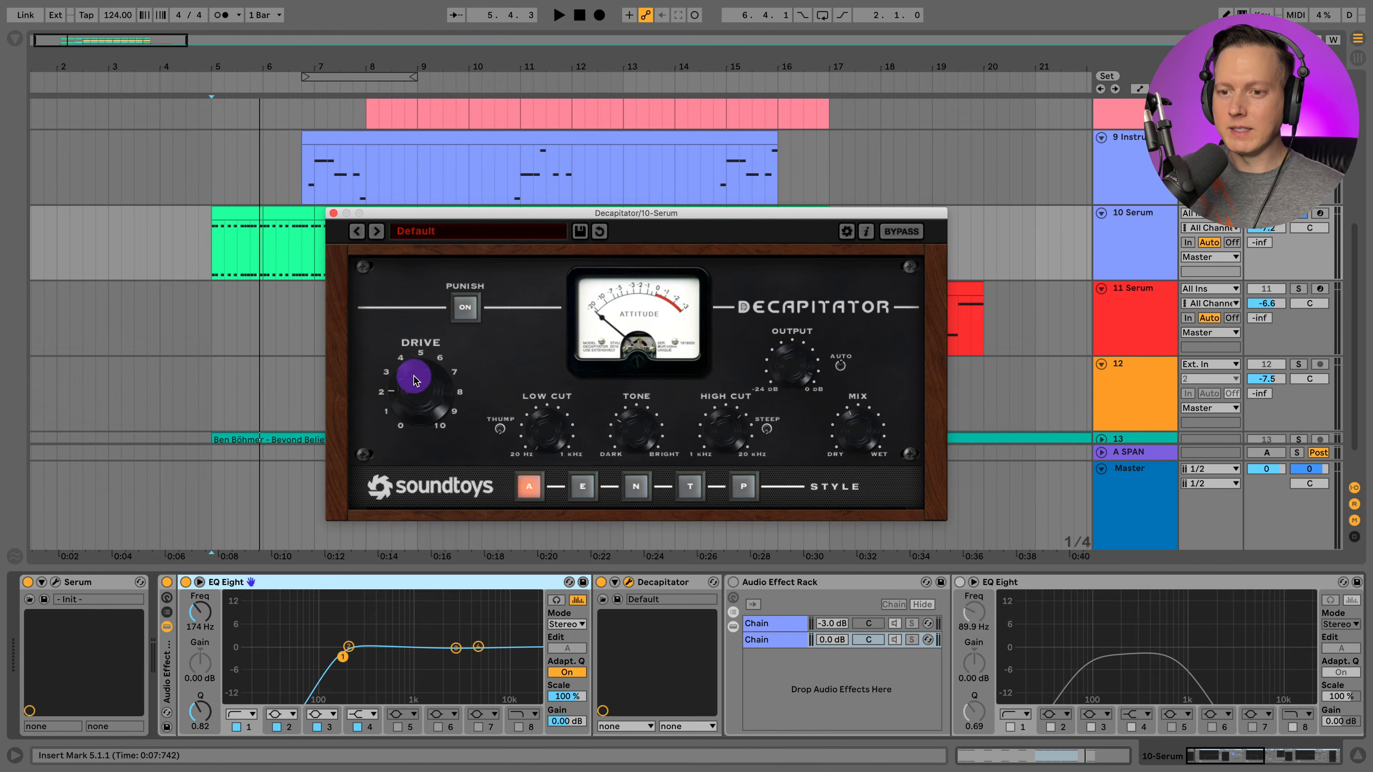
click(334, 212)
Step: Activate the nested Audio Effect Rack after Decapitator and audition its second chain with EQ Eight and Utility
scroll(788, 635, right, 5)
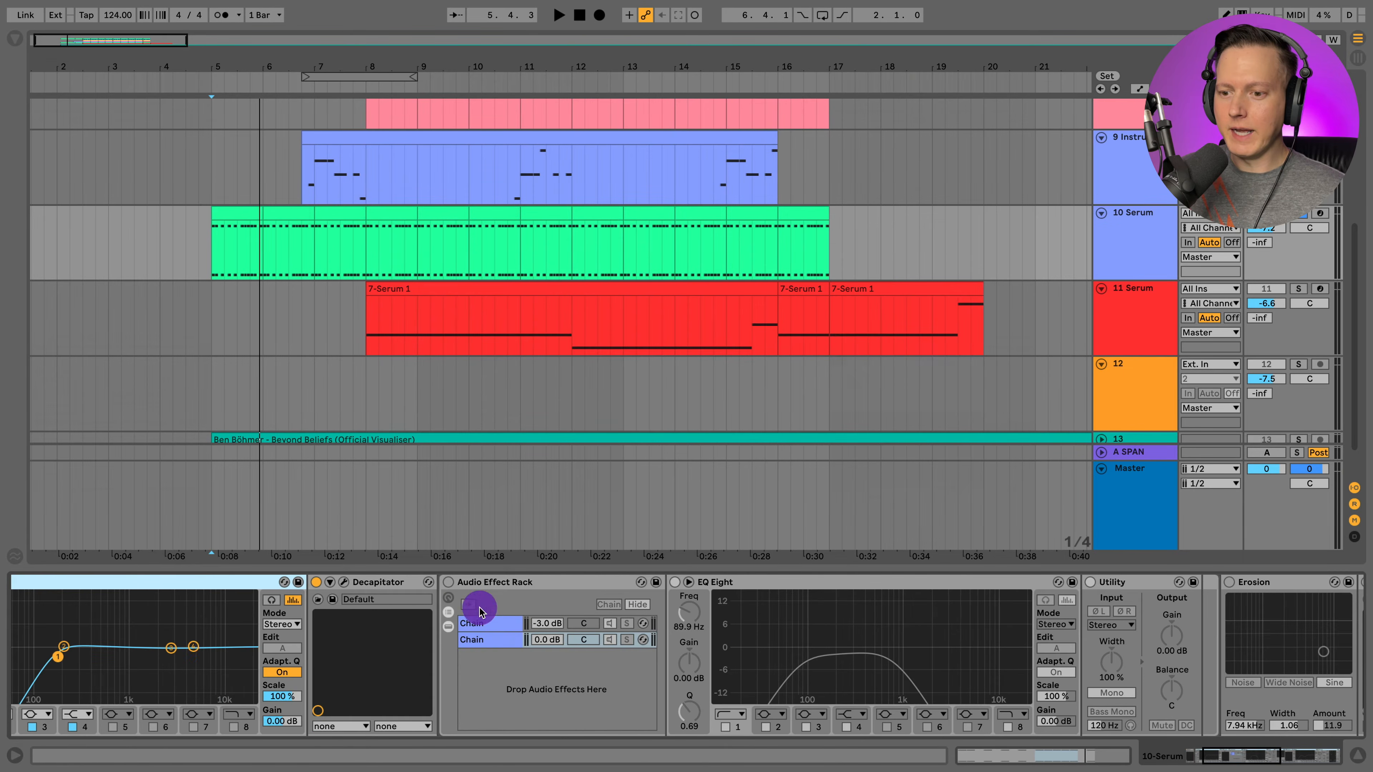
click(448, 583)
click(488, 640)
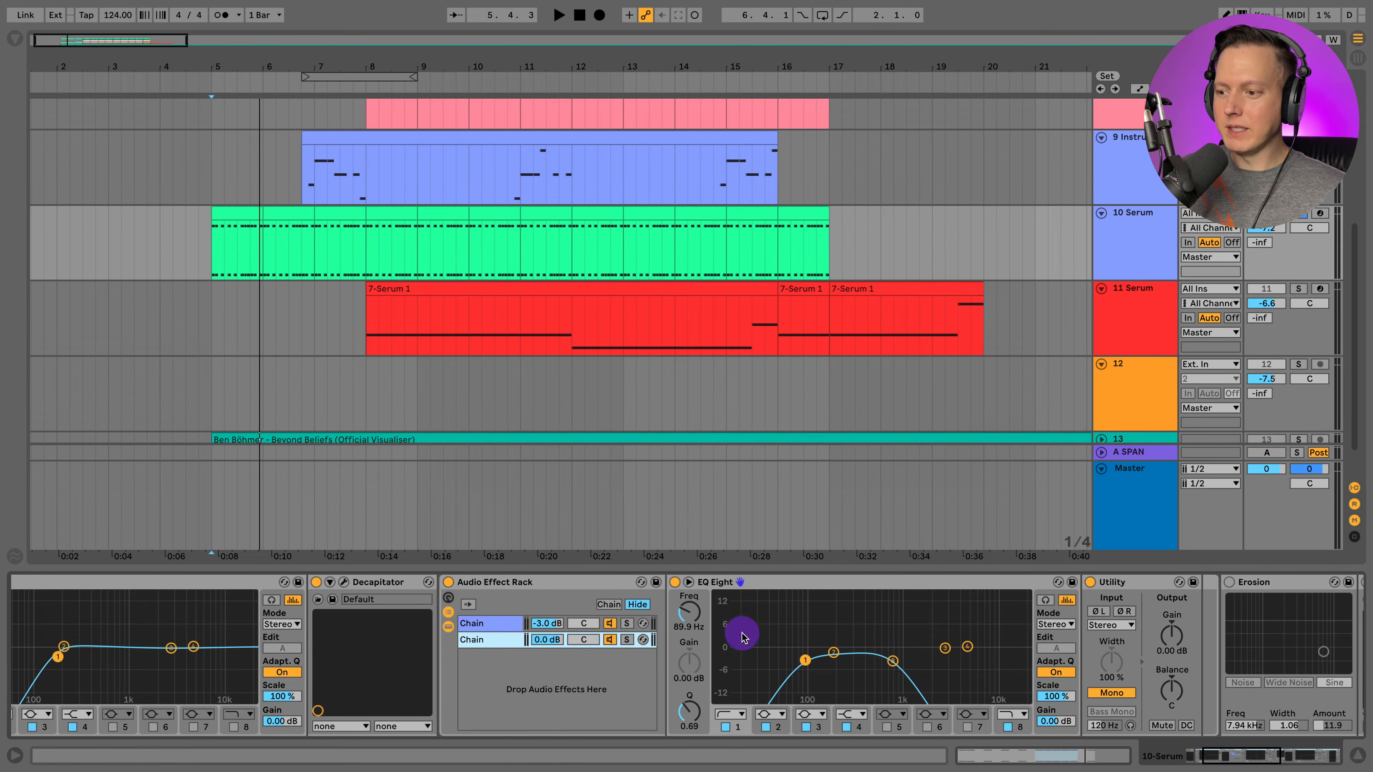
click(611, 641)
scroll(613, 648, right, 3)
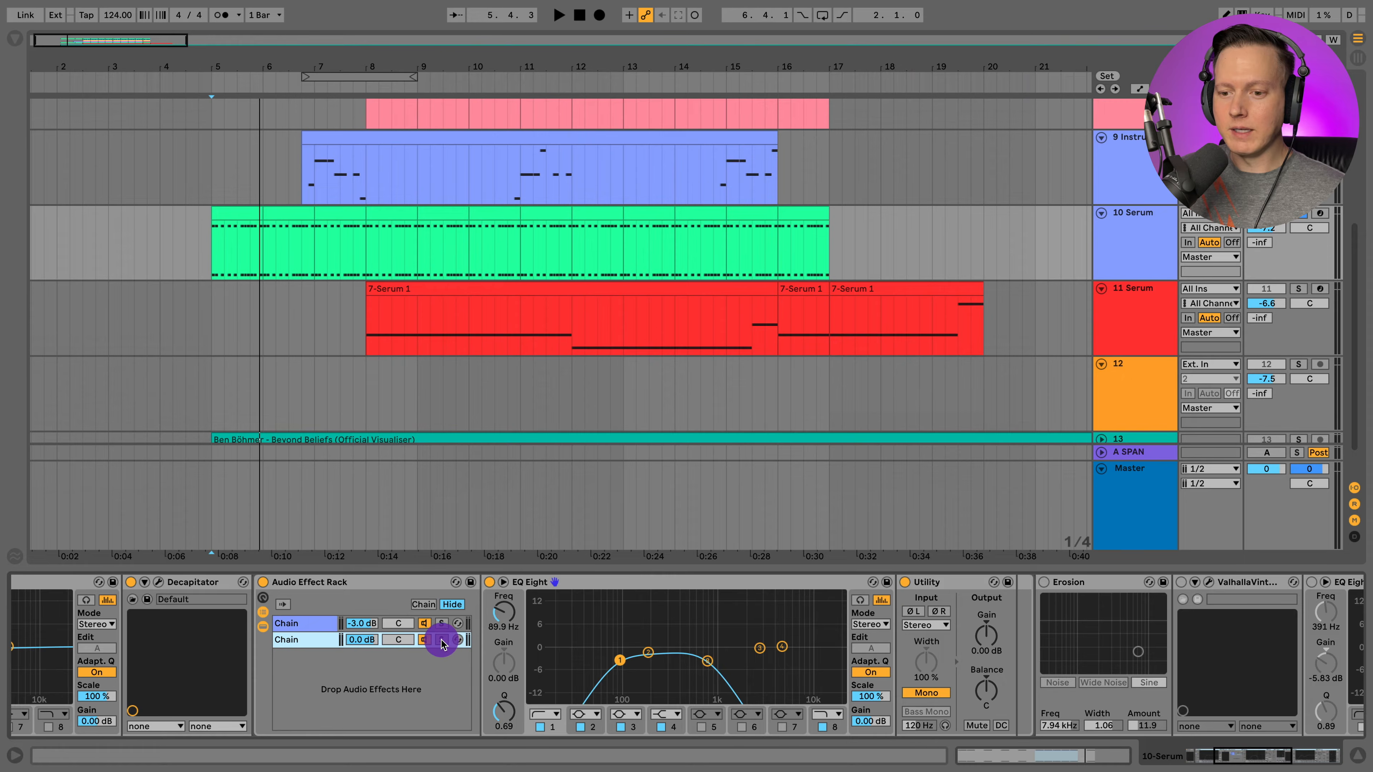
key(space)
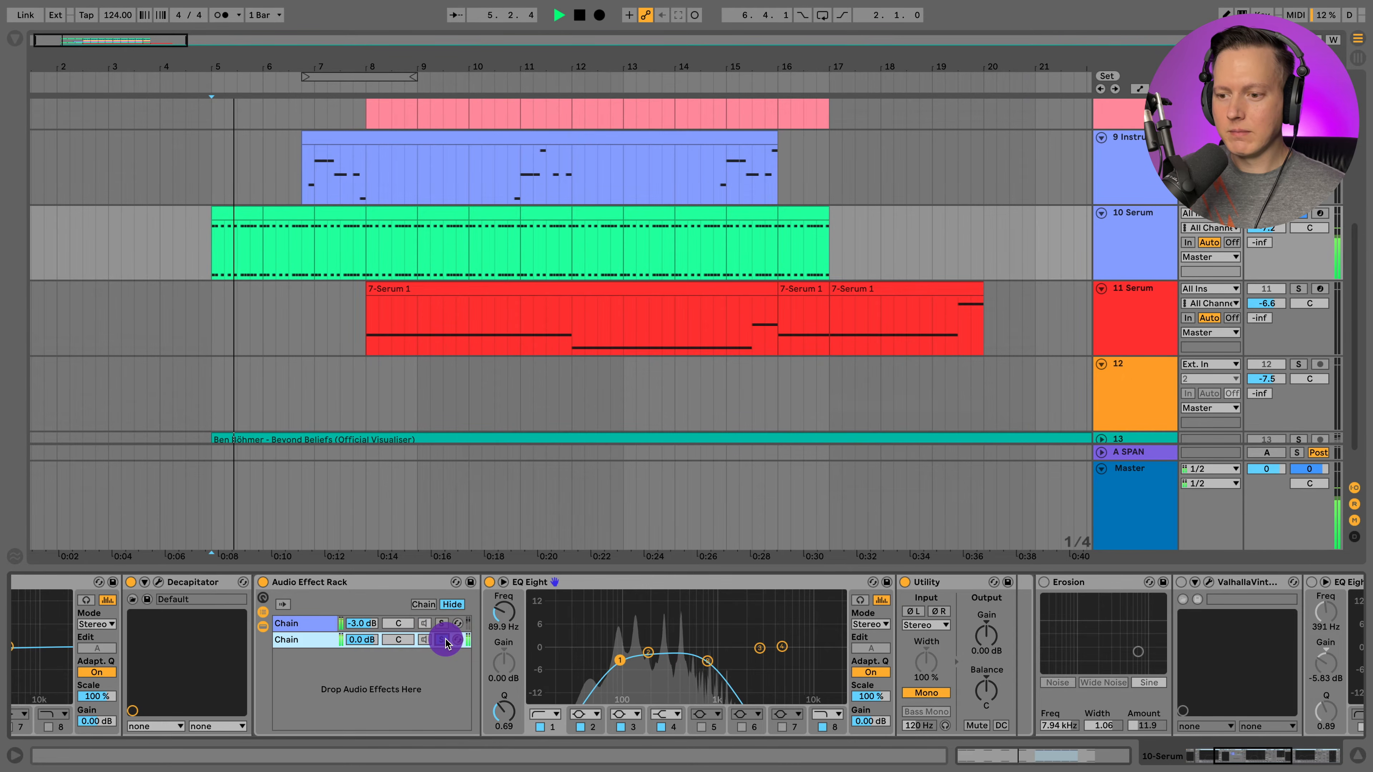
Step: Solo the nested rack's first chain and review its EQ Eight, Chorus and Delay devices while auditioning it
click(441, 627)
click(327, 639)
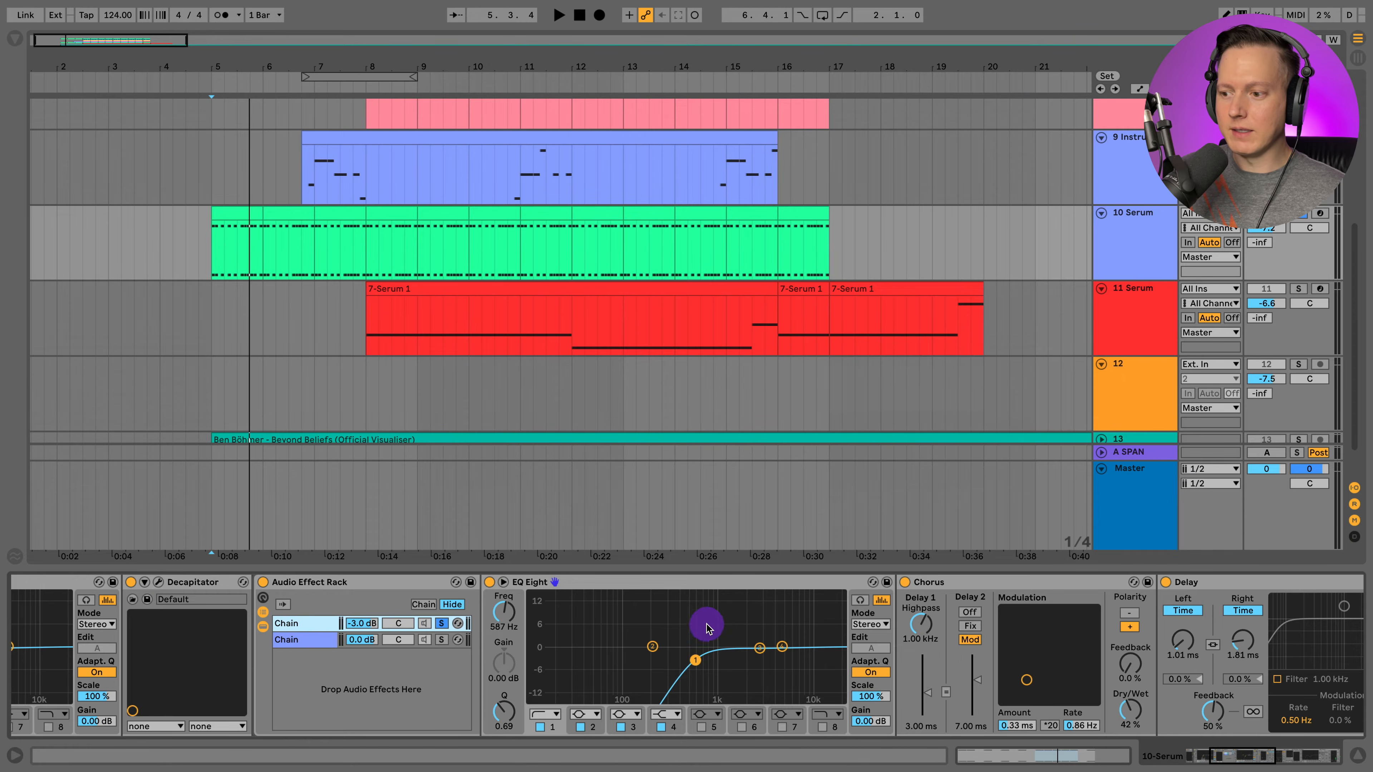
scroll(724, 633, right, 2)
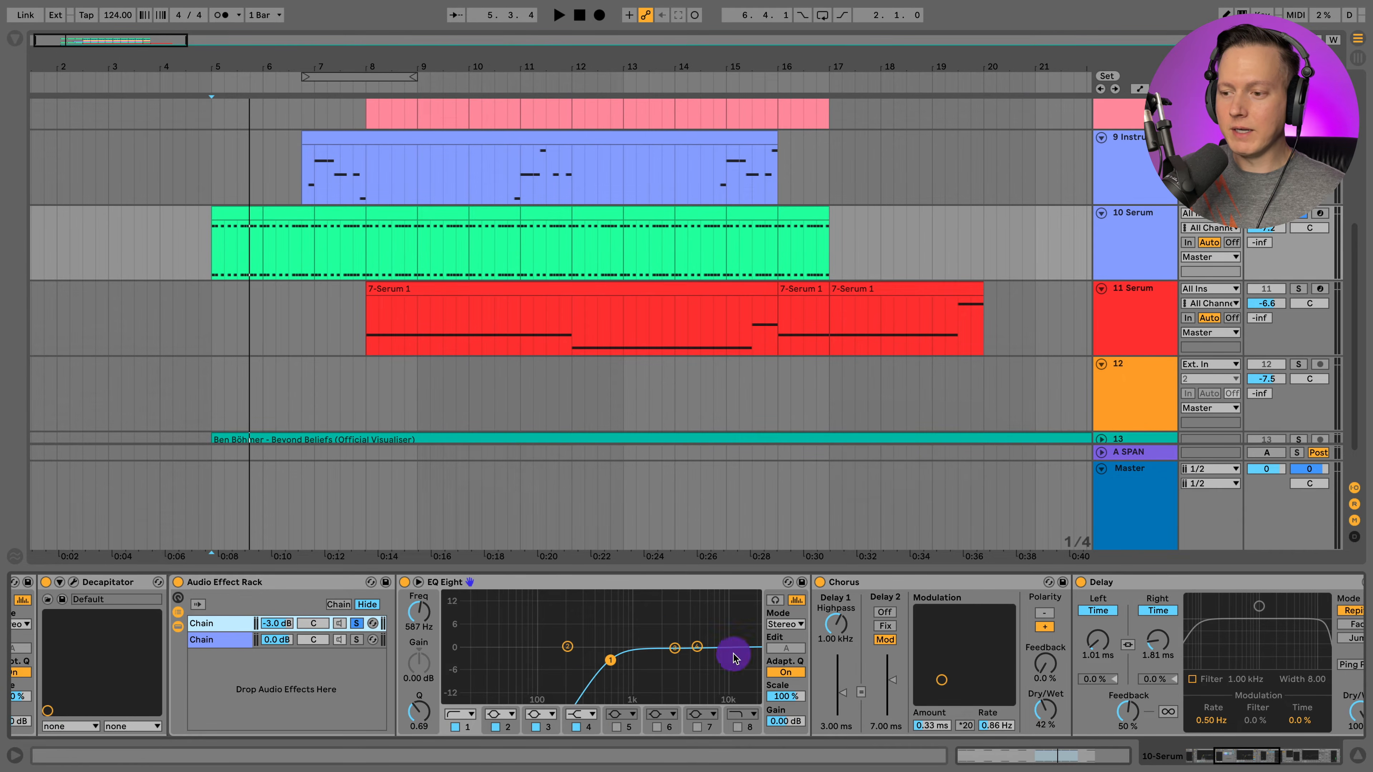
scroll(860, 601, right, 6)
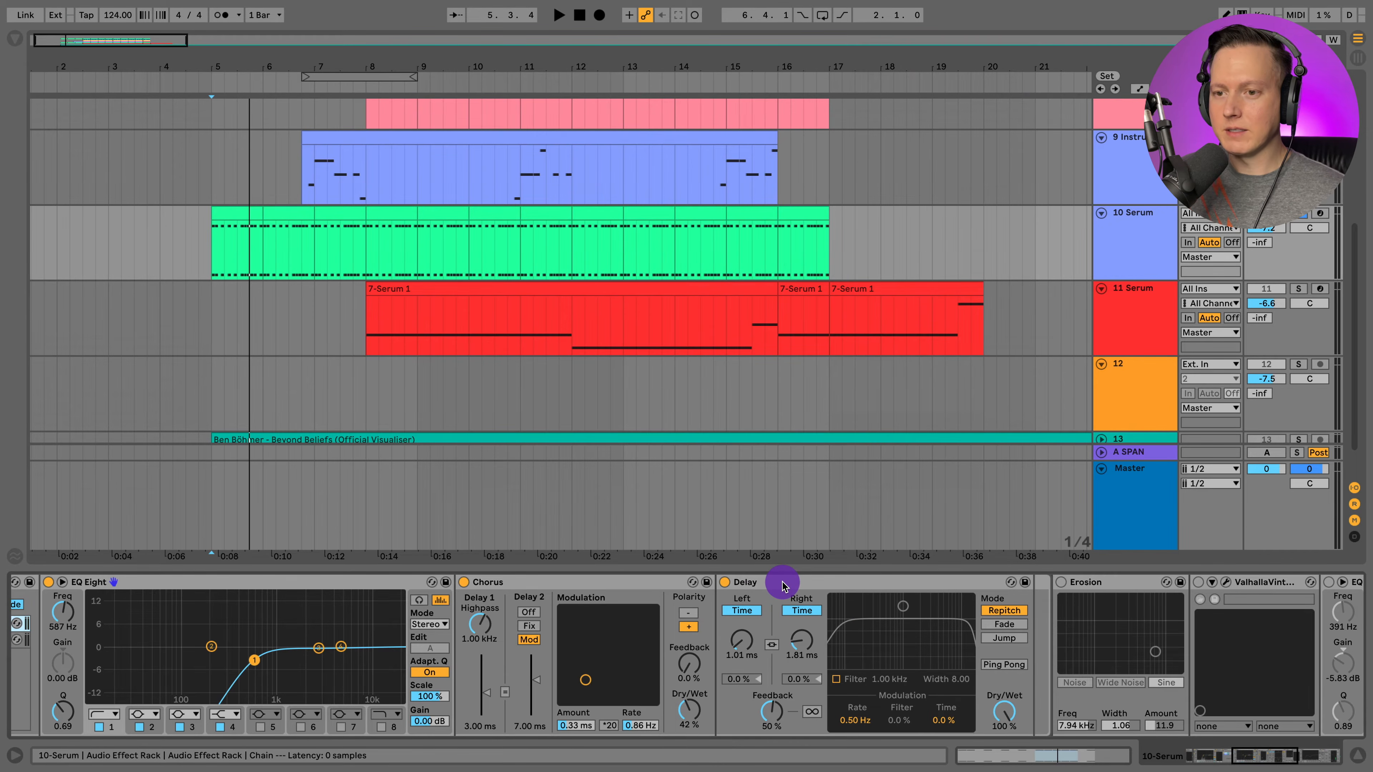
key(space)
Step: Unsolo the nested rack's first chain, audition both chains together and collapse the rack
scroll(659, 604, left, 8)
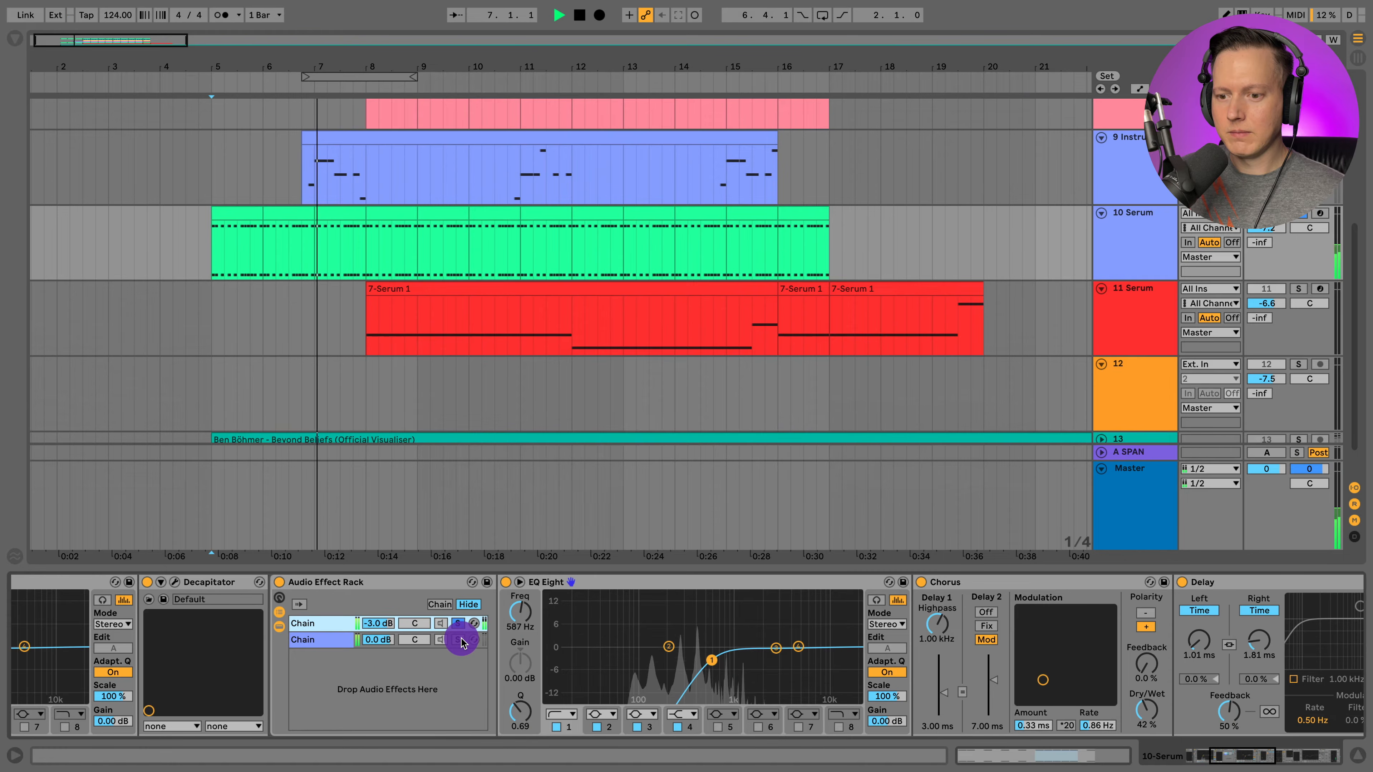
key(space)
key(space)
click(457, 623)
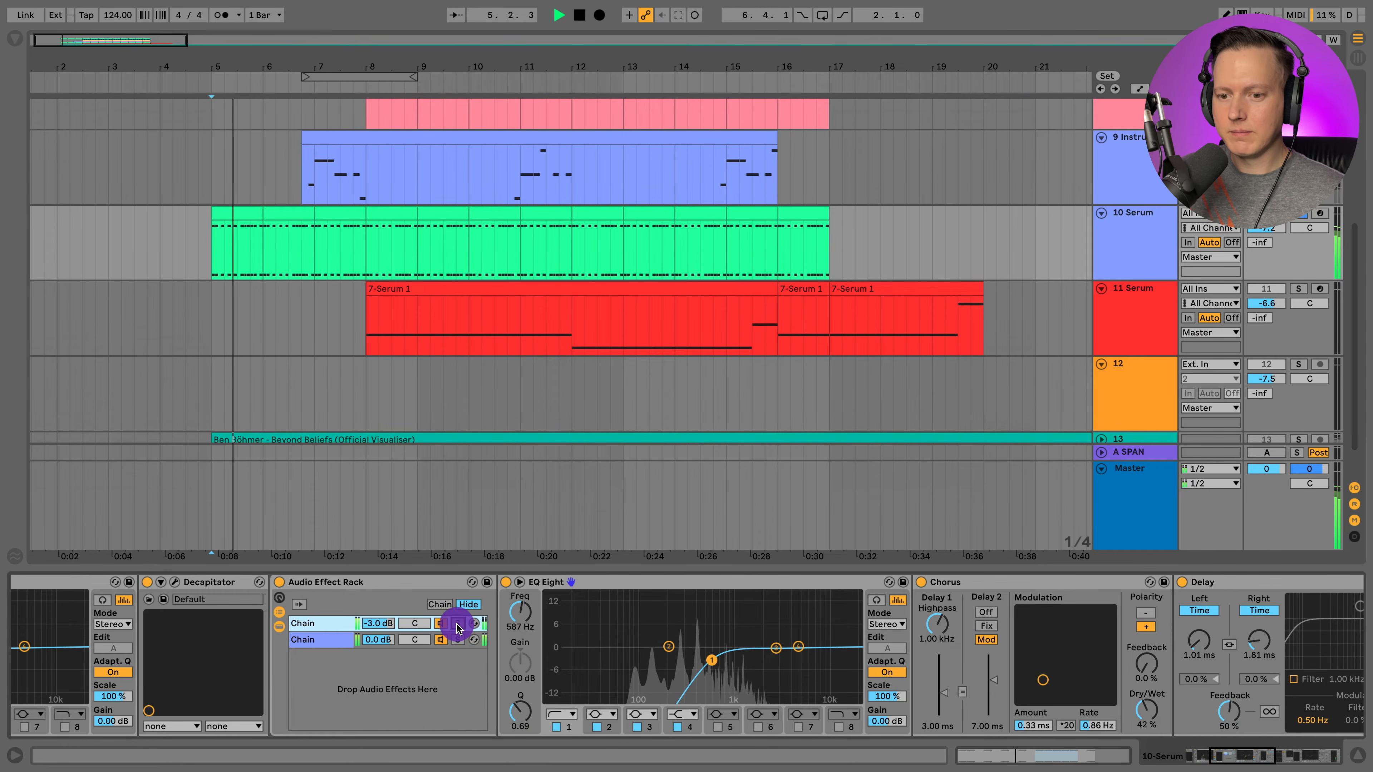
click(317, 586)
Step: Activate Erosion after the nested rack and audition the 10 Serum clip with it
click(175, 583)
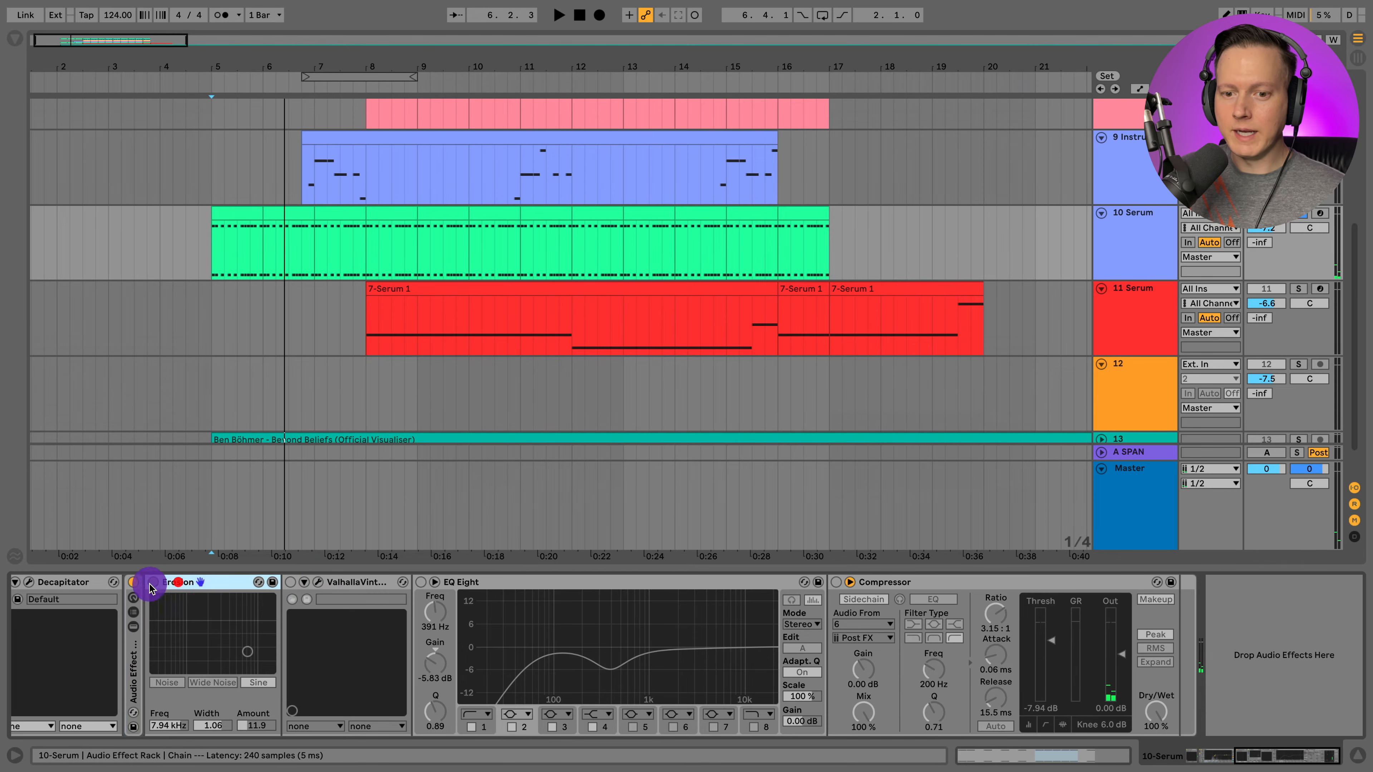
click(153, 582)
key(space)
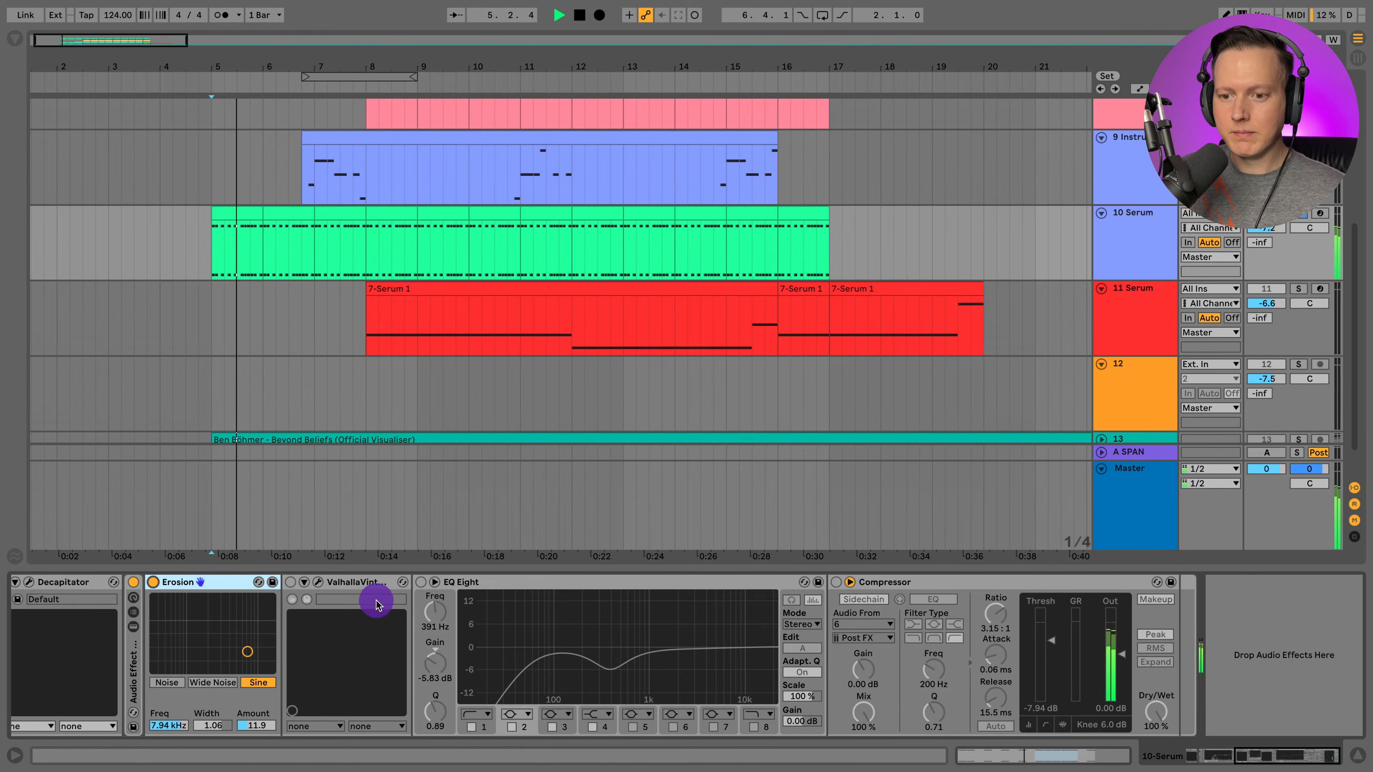
Step: Activate ValhallaVintageVerb after Erosion, audition it with its plug-in window open and close the window
click(291, 582)
click(318, 582)
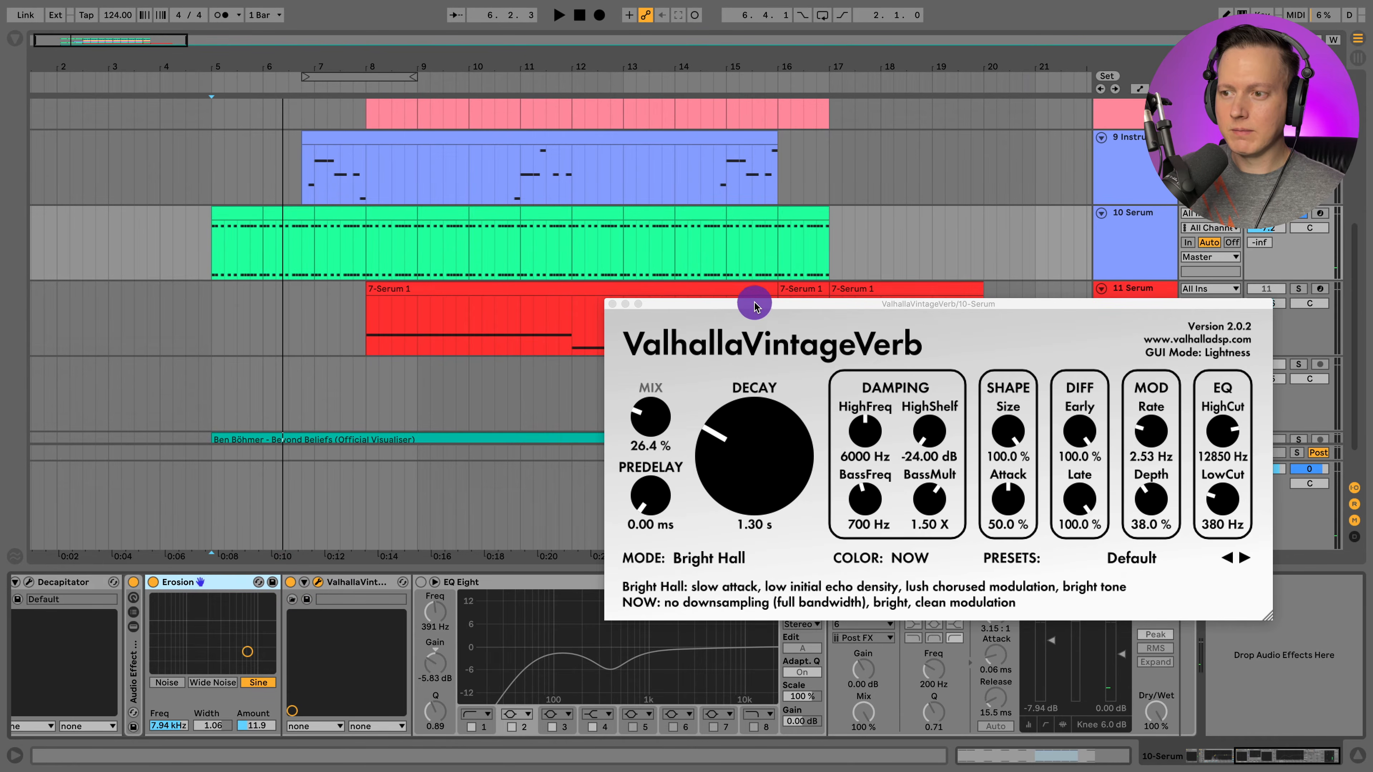
drag(753, 292, 458, 196)
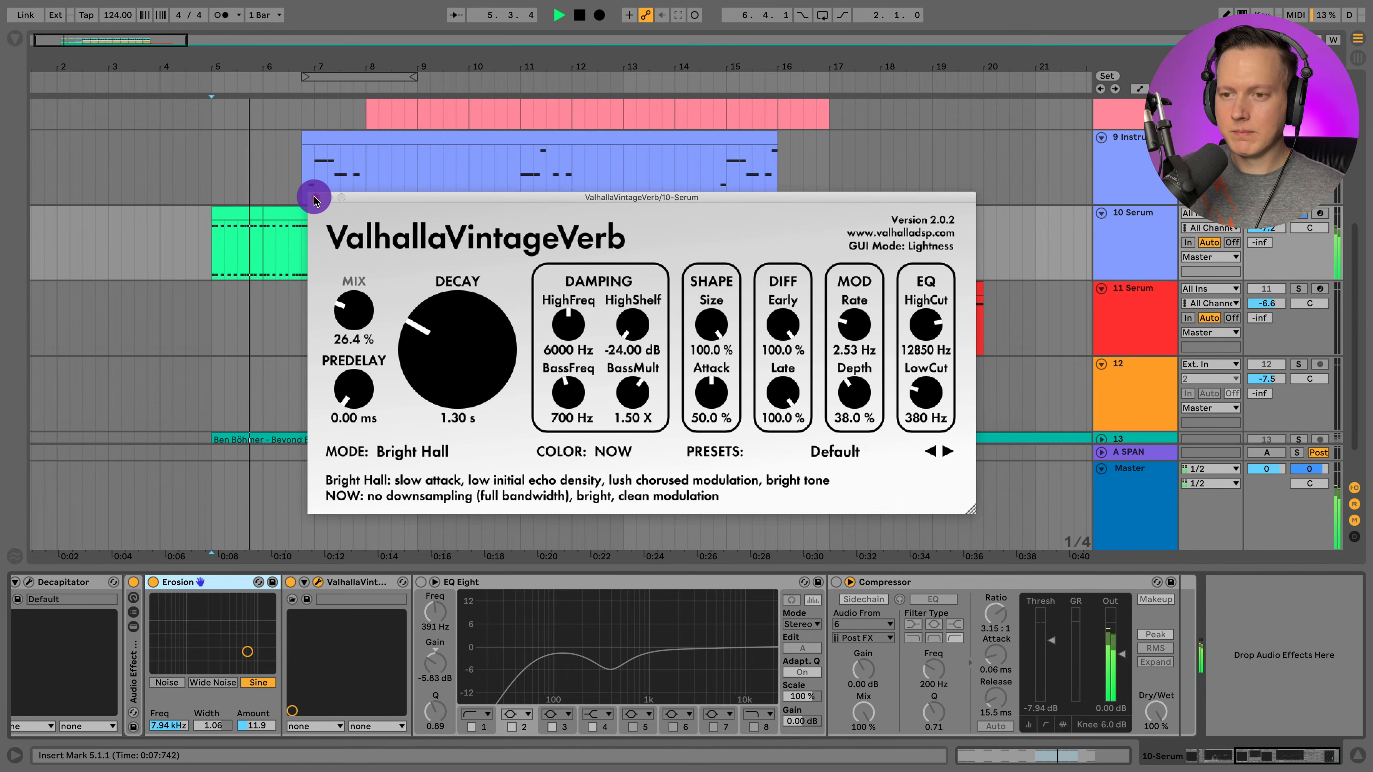
click(314, 199)
Step: Activate the EQ Eight after ValhallaVintageVerb and audition the 10 Serum clip with it
click(421, 582)
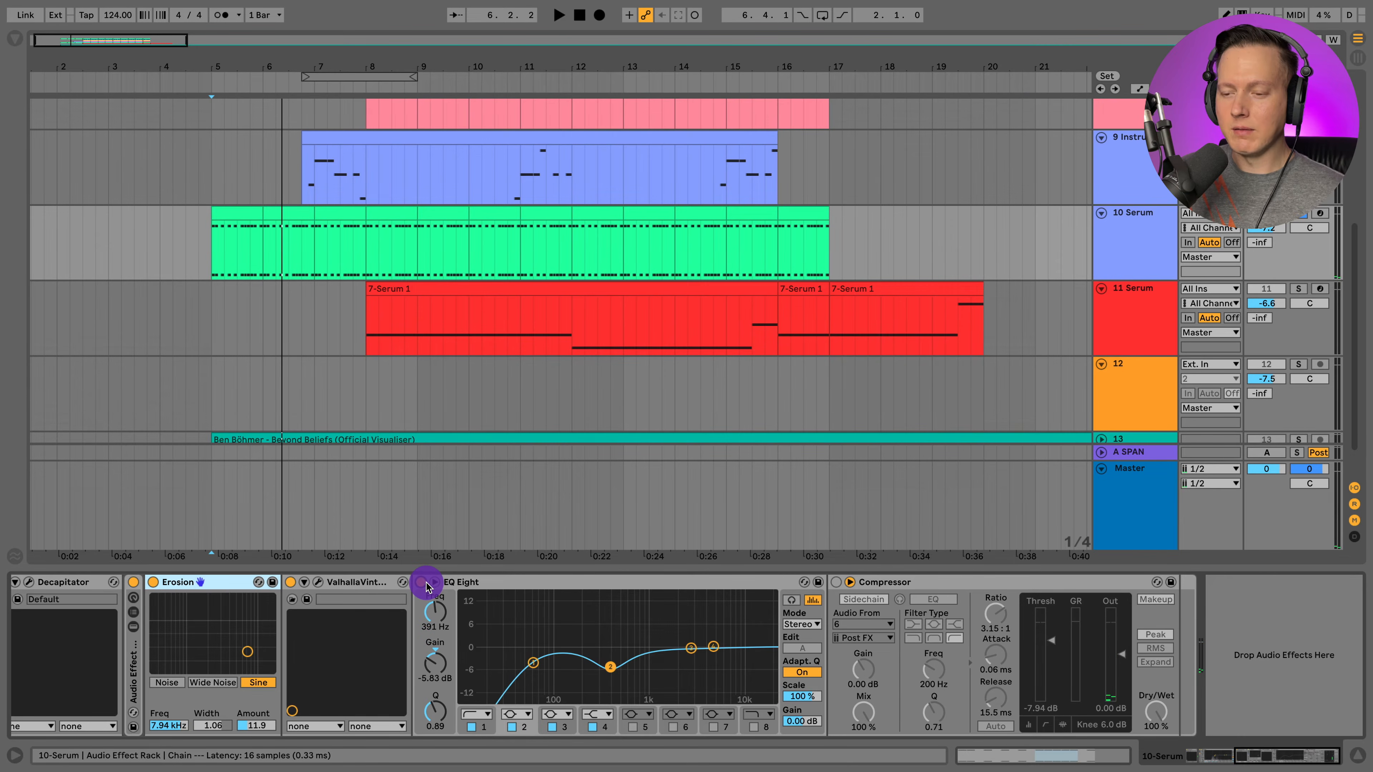
key(space)
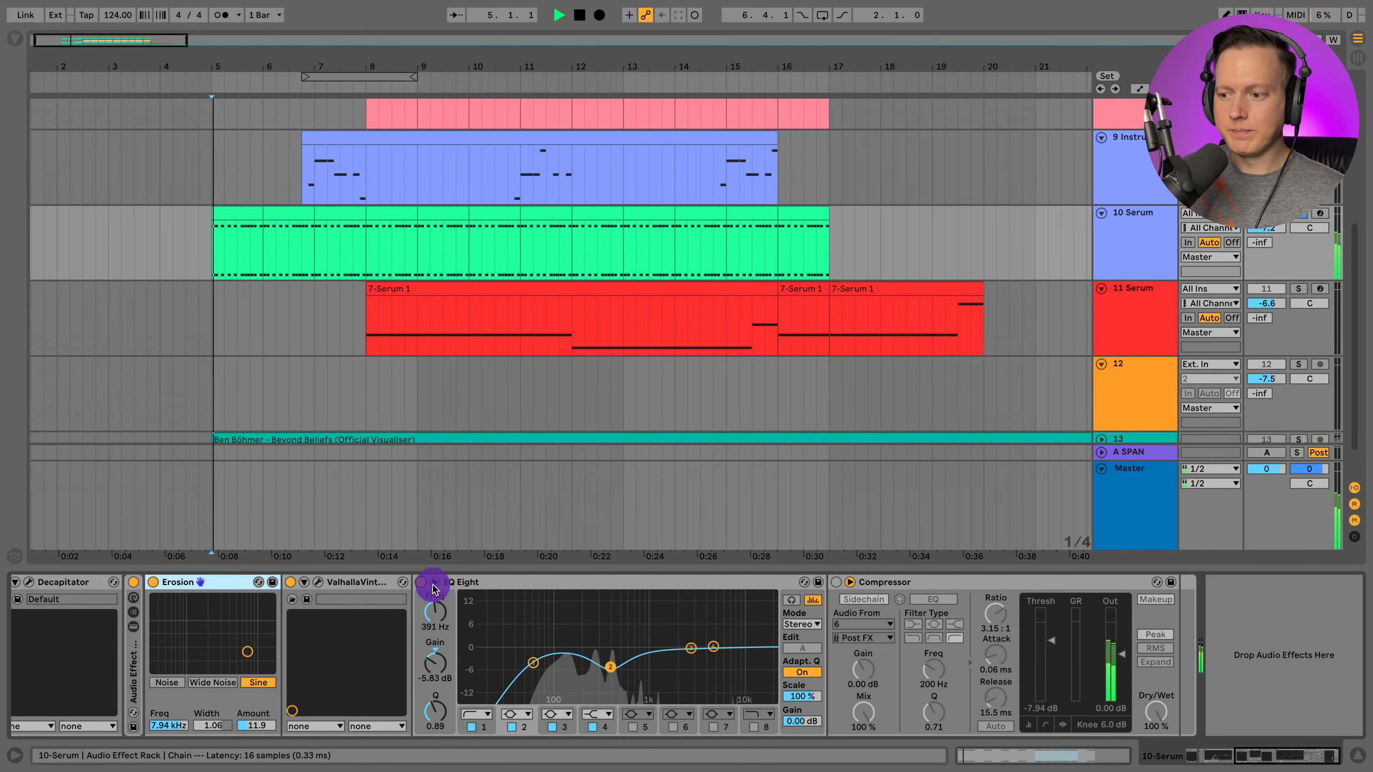
key(space)
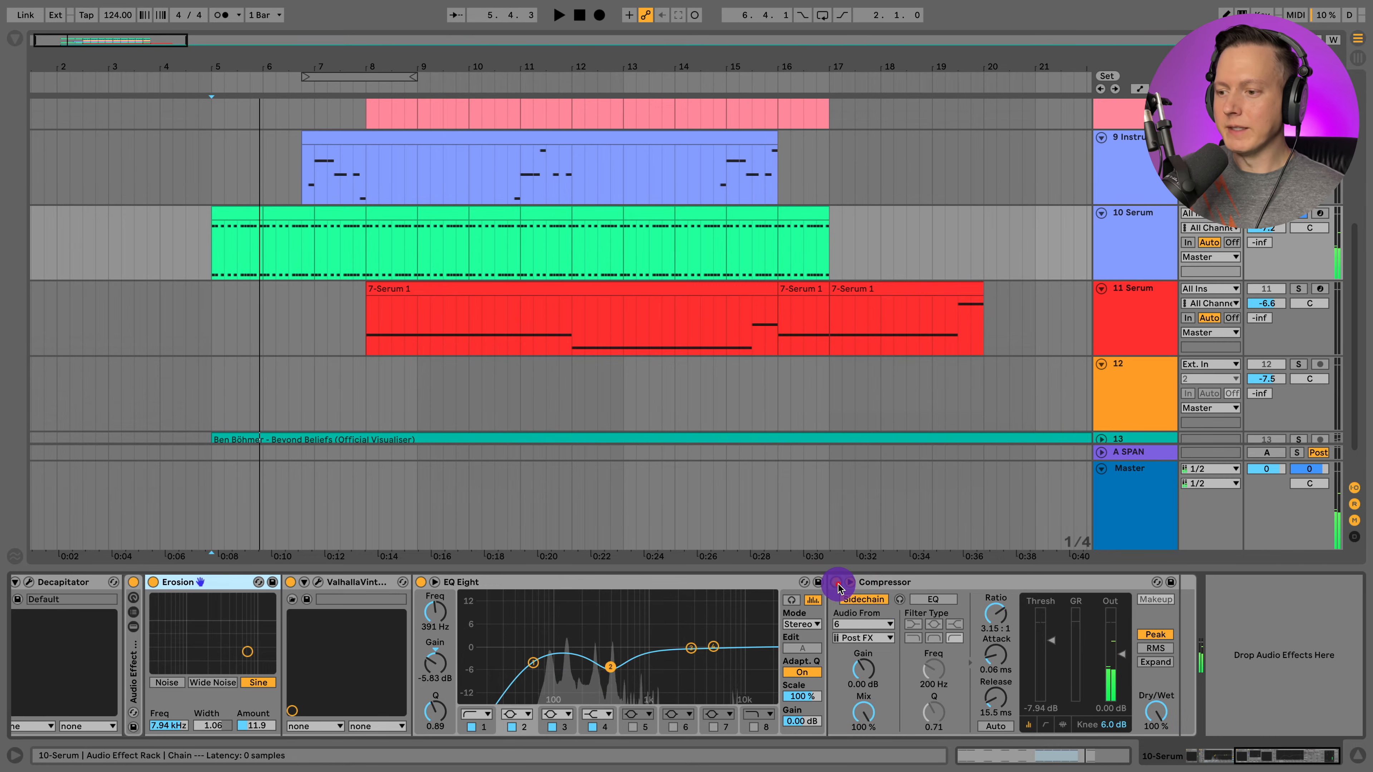
Step: Activate the sidechained Compressor and set its threshold to -12.0 dB while auditioning it with the other tracks
click(837, 582)
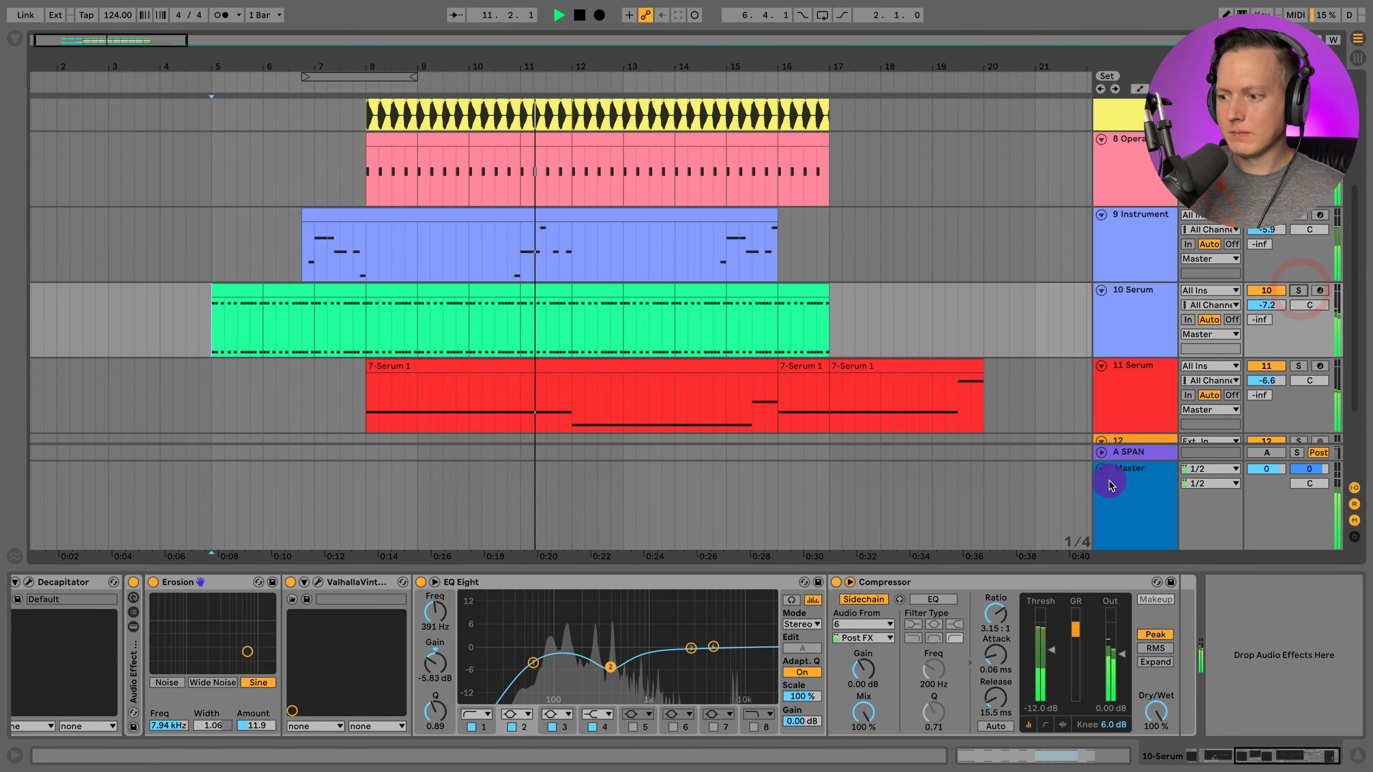
drag(1051, 641, 1055, 657)
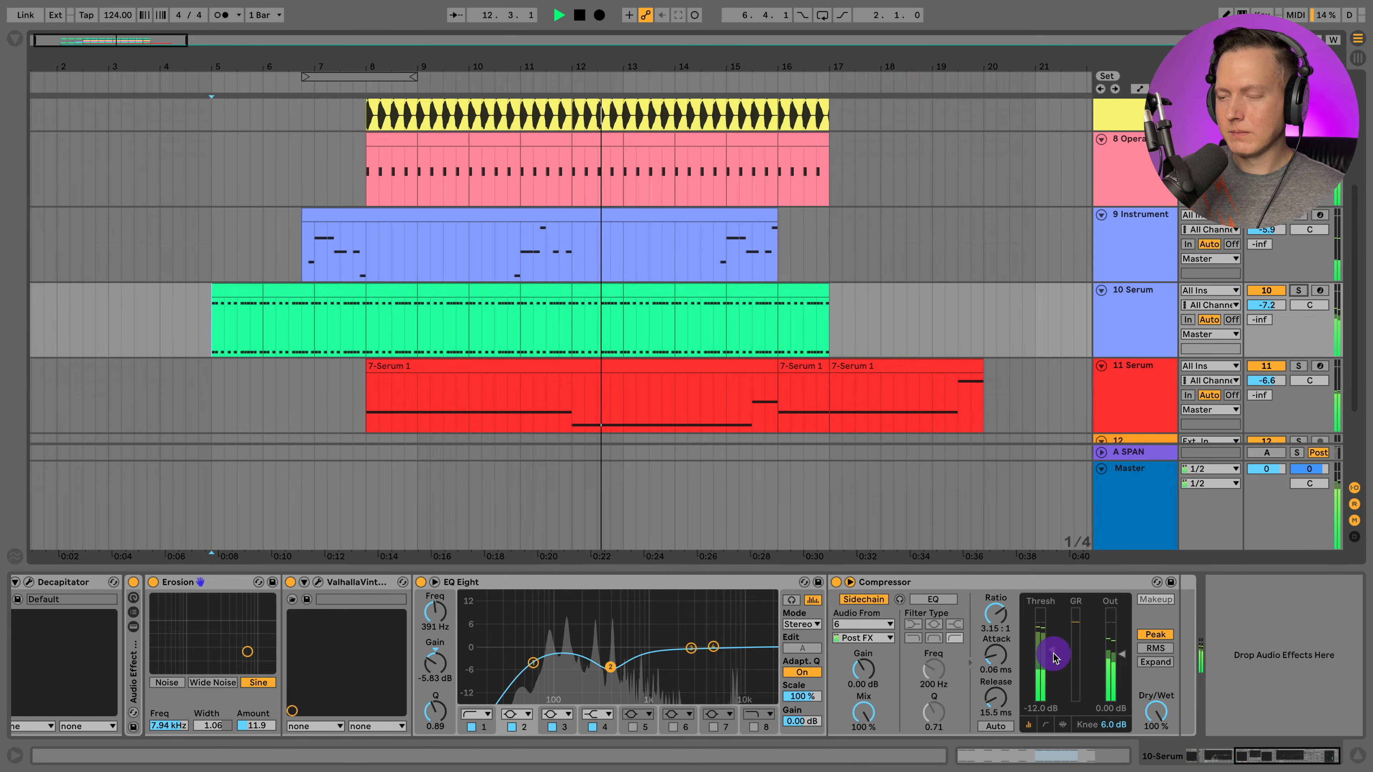
key(space)
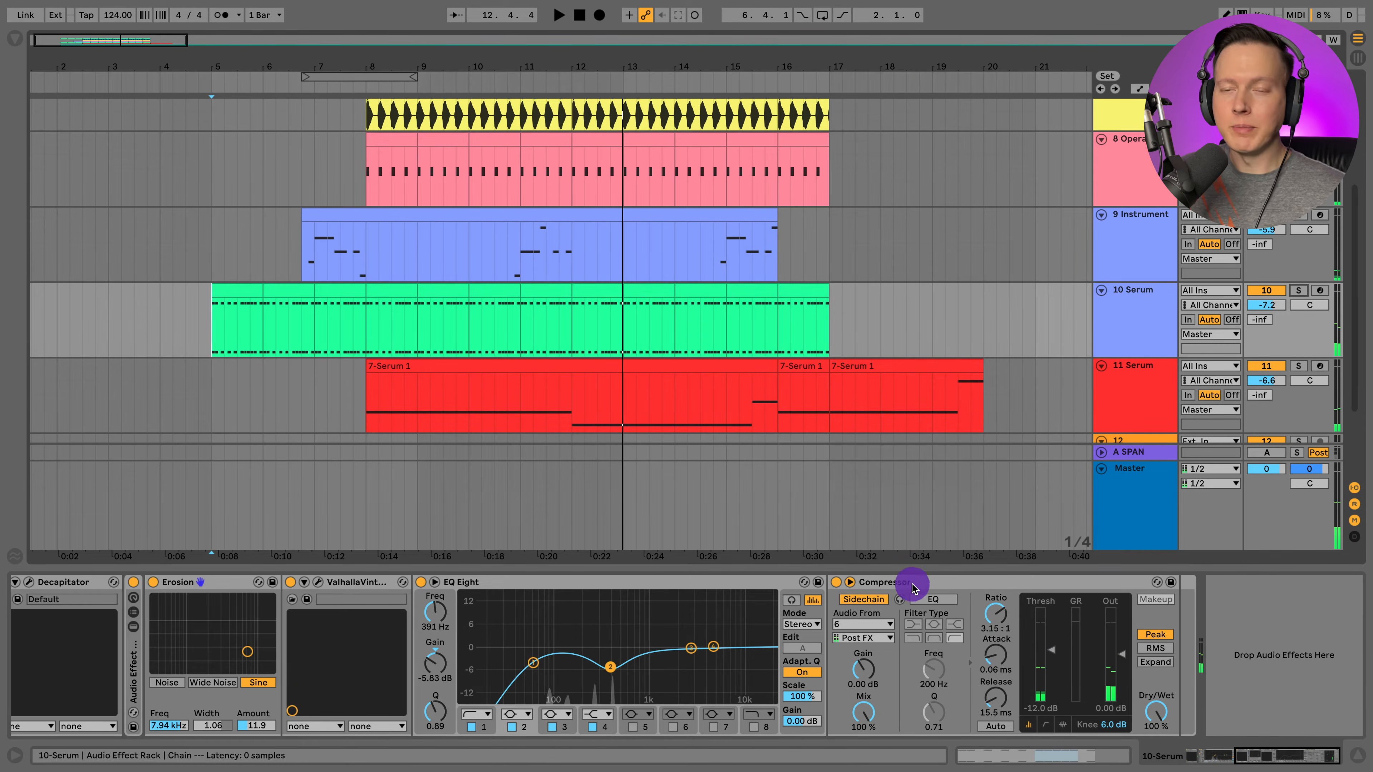
Step: Inspect the 10 Serum track's Serum patch, show where velocity modulates it, and close its plug-in window
click(609, 457)
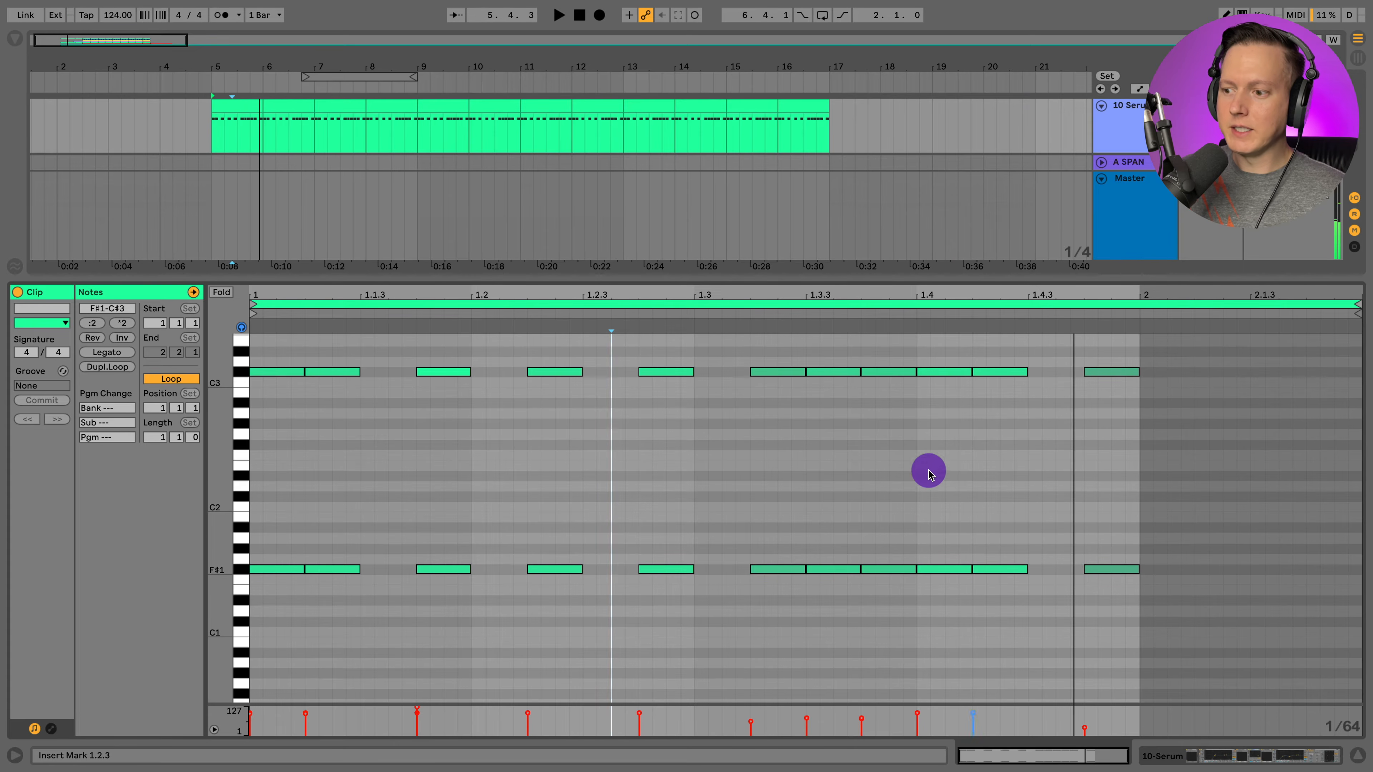
click(1199, 746)
scroll(113, 585, left, 5)
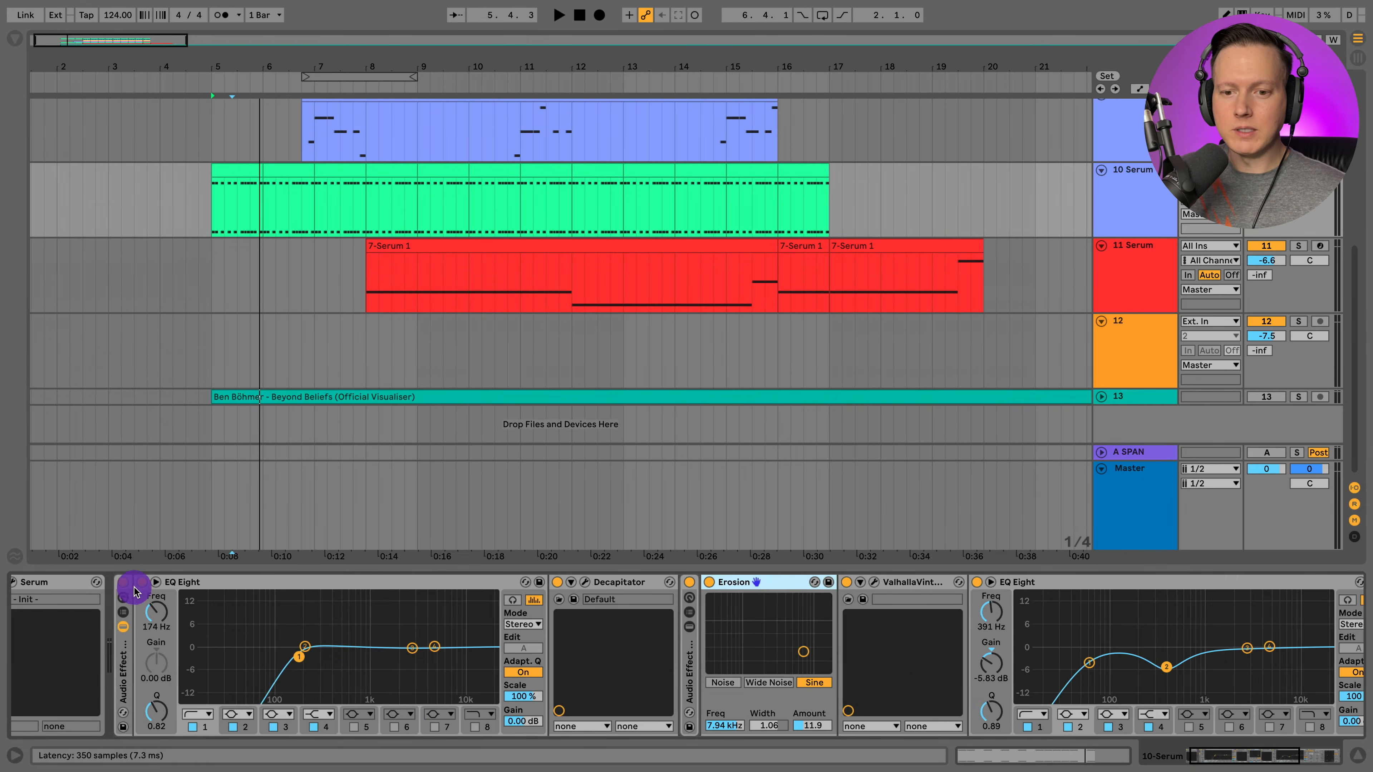
scroll(136, 592, left, 2)
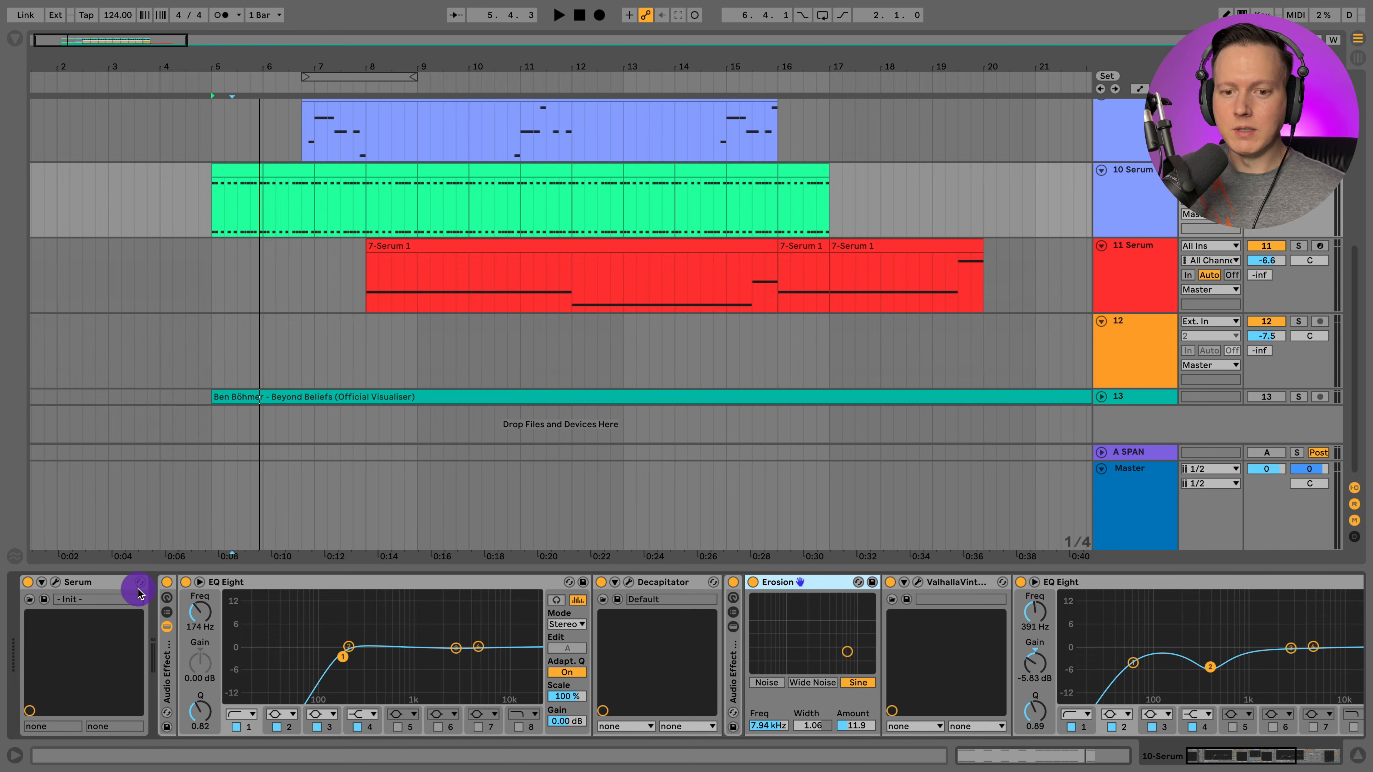
click(52, 582)
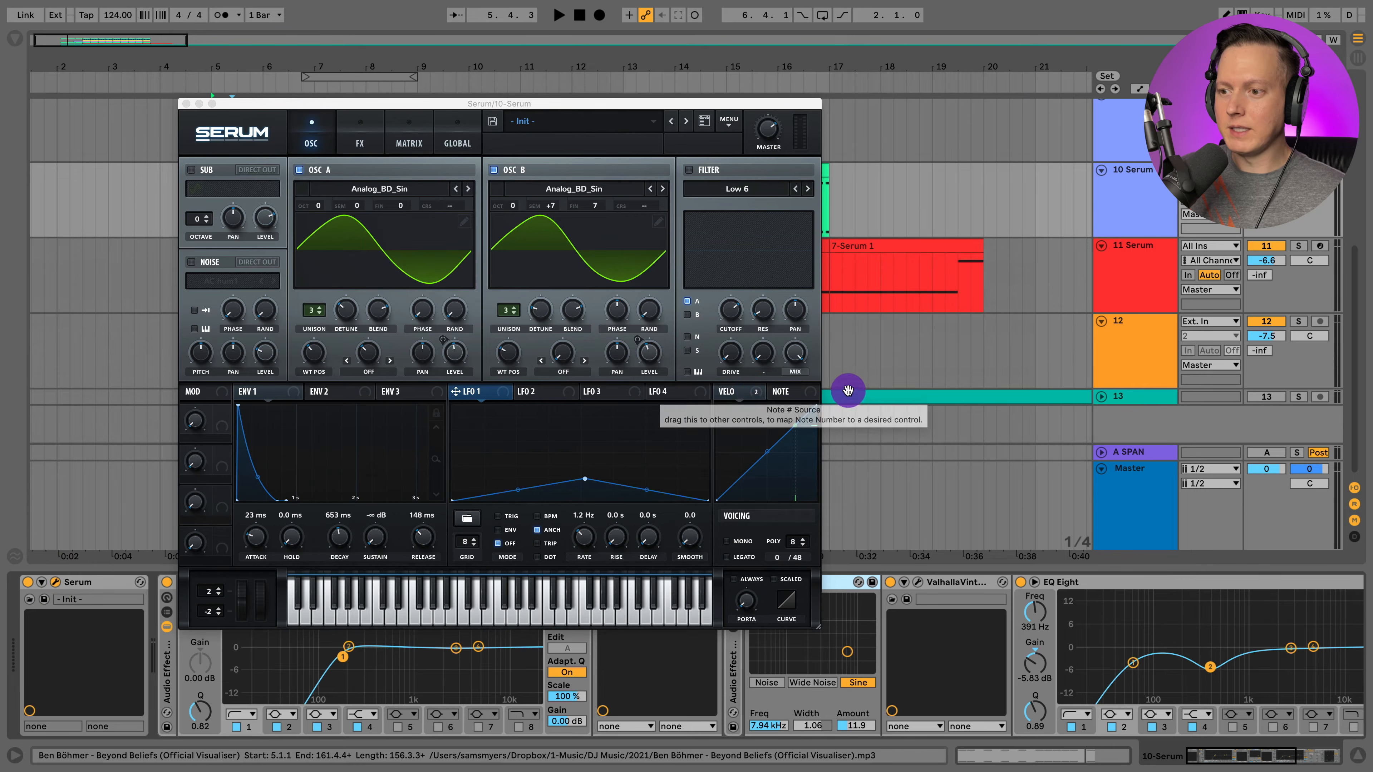
mouse_move(756, 396)
mouse_down()
mouse_move(616, 364)
mouse_move(645, 356)
mouse_move(754, 396)
mouse_up()
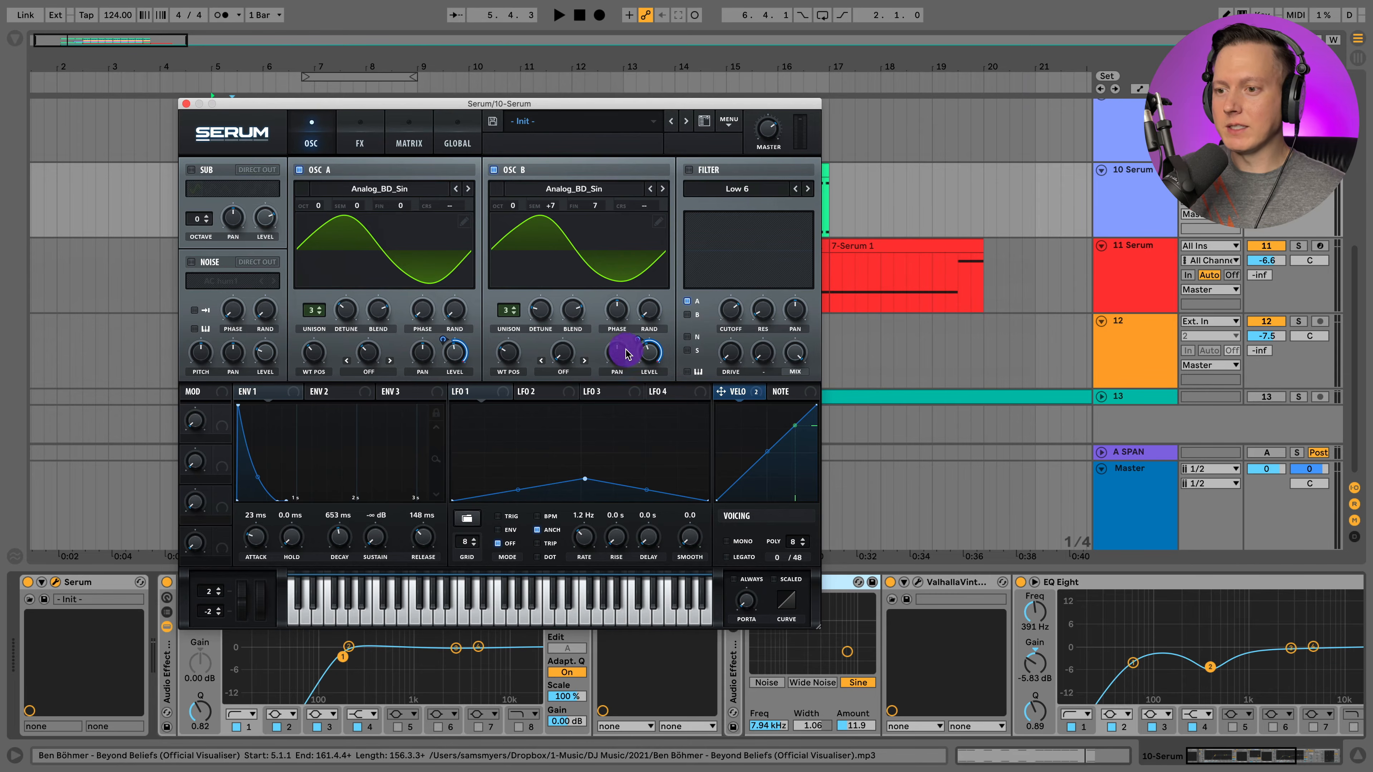
key(super+alt+p)
Step: Examine the notes of the first 7-Serum 1 clip on track 11 Serum and audition the clip soloed
click(382, 248)
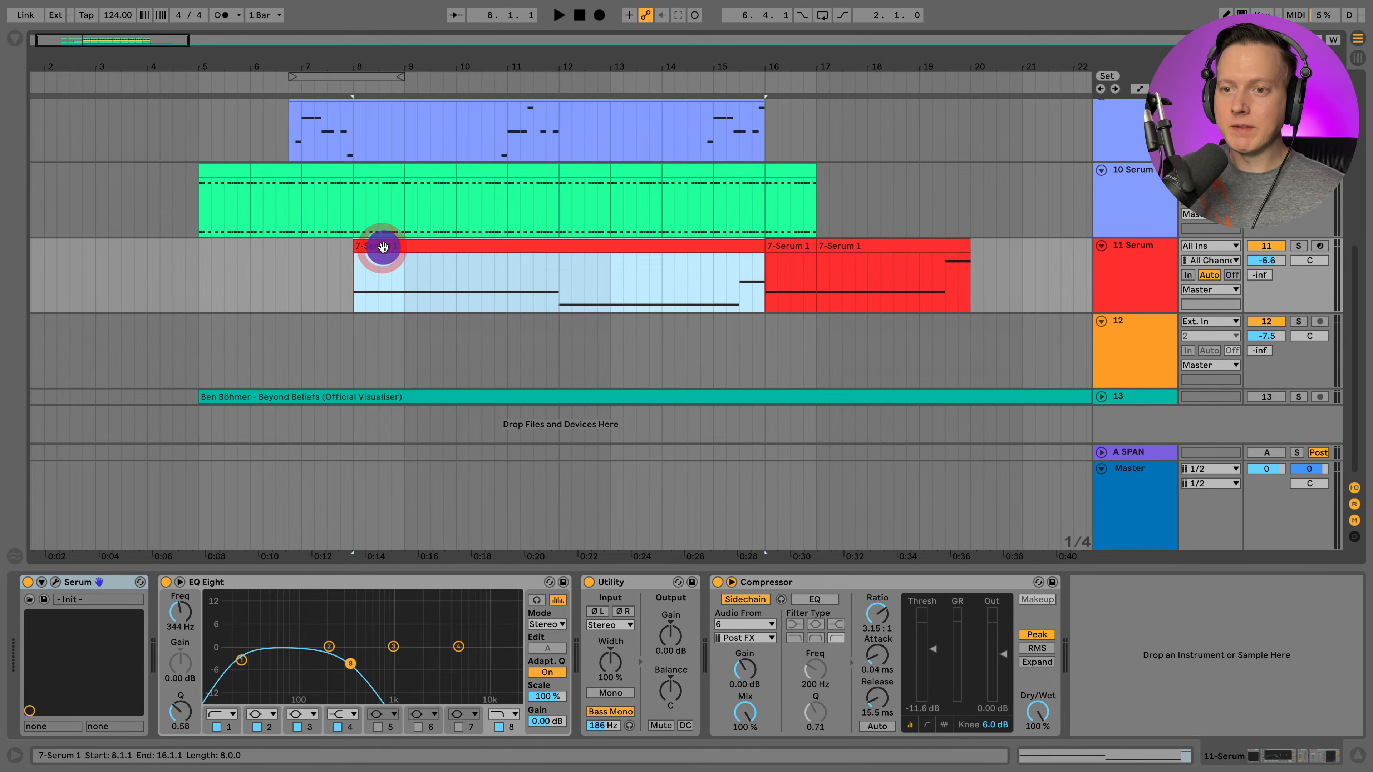
double_click(383, 248)
drag(224, 444, 238, 444)
key(space)
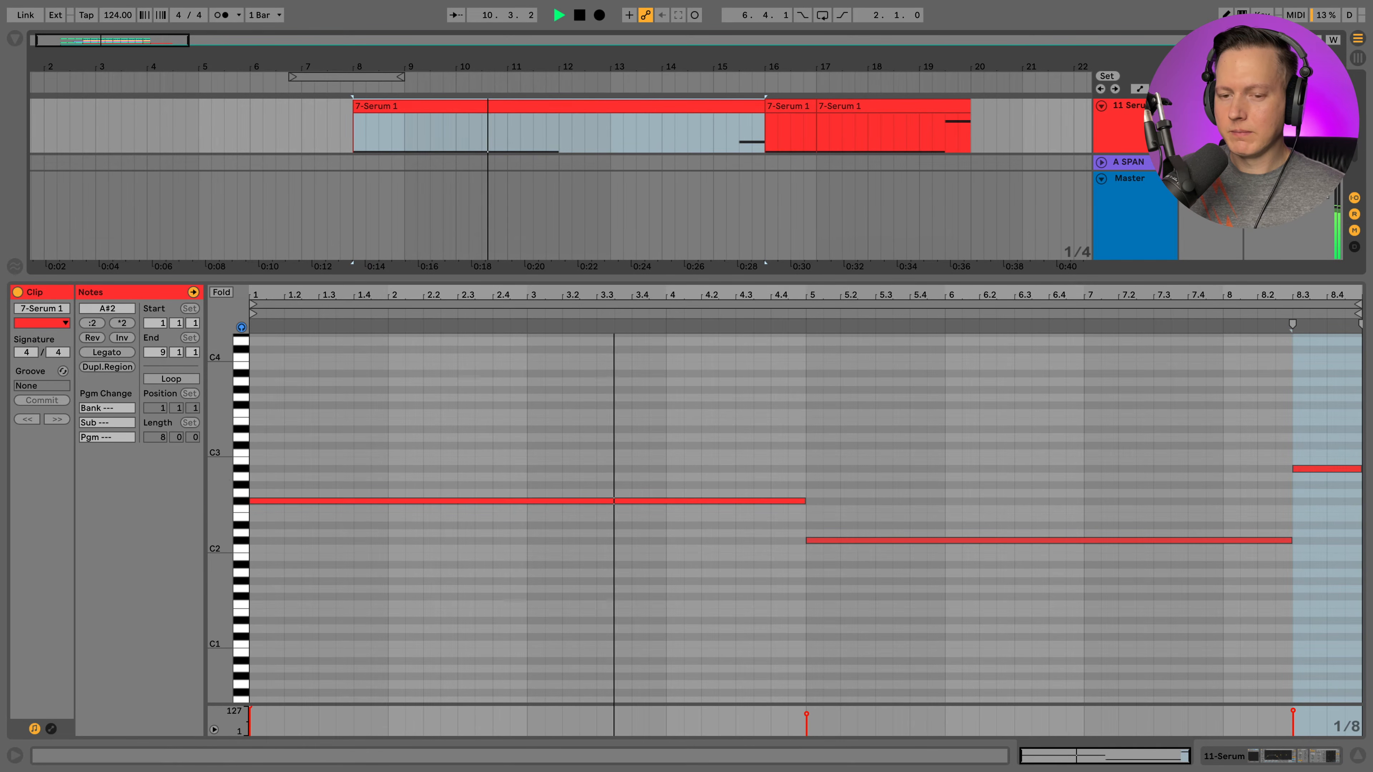
key(space)
key(super+alt+l)
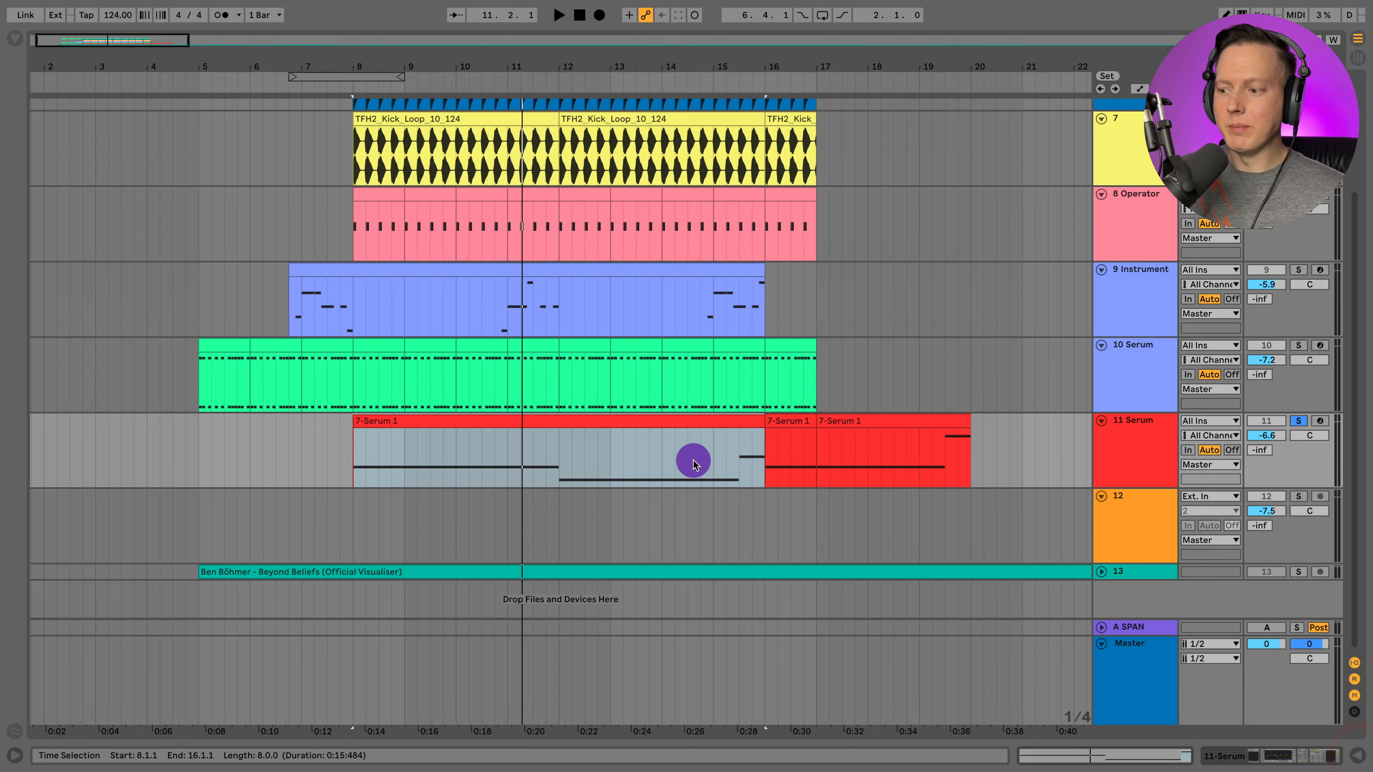
Step: Initialise the Serum patch on track 11 Serum and load the Analog wavetable Basic Shapes into oscillator A
click(1250, 760)
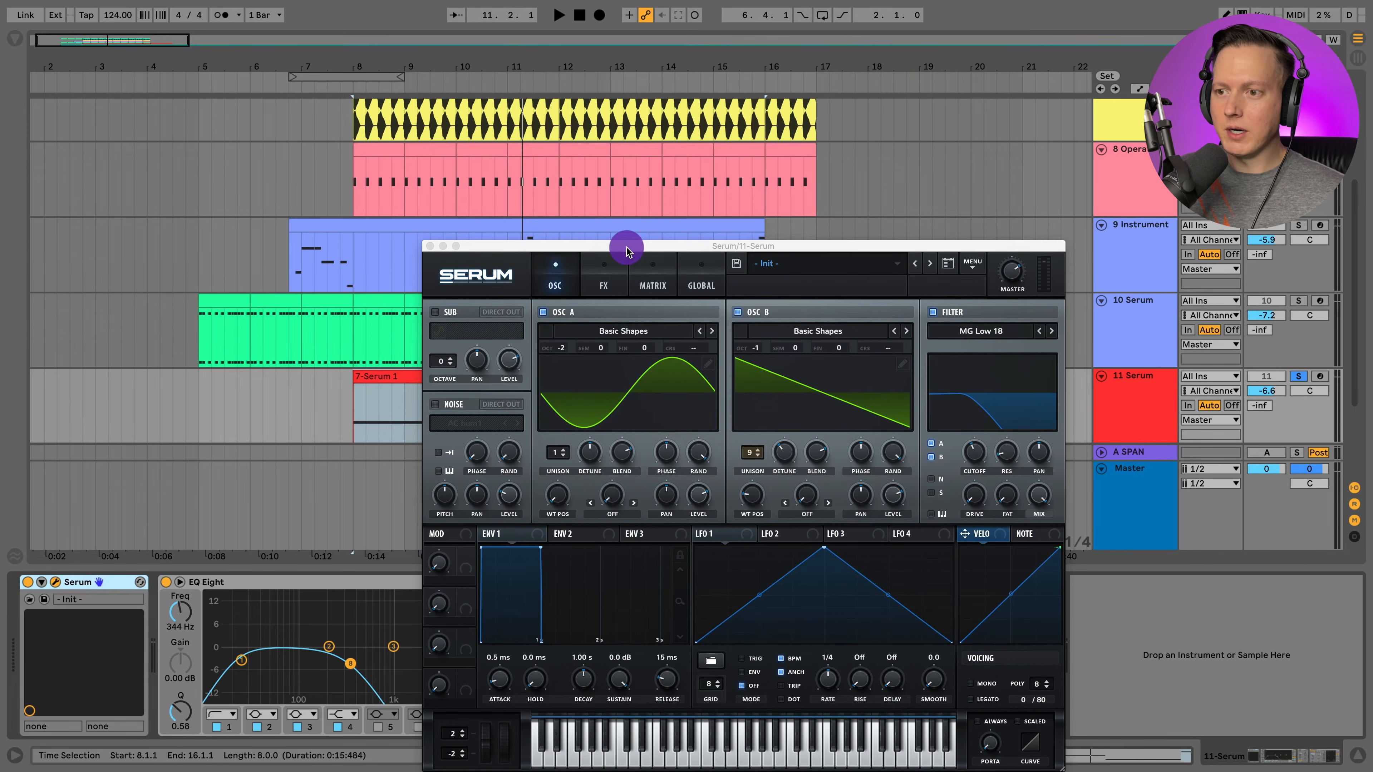
drag(626, 250, 494, 48)
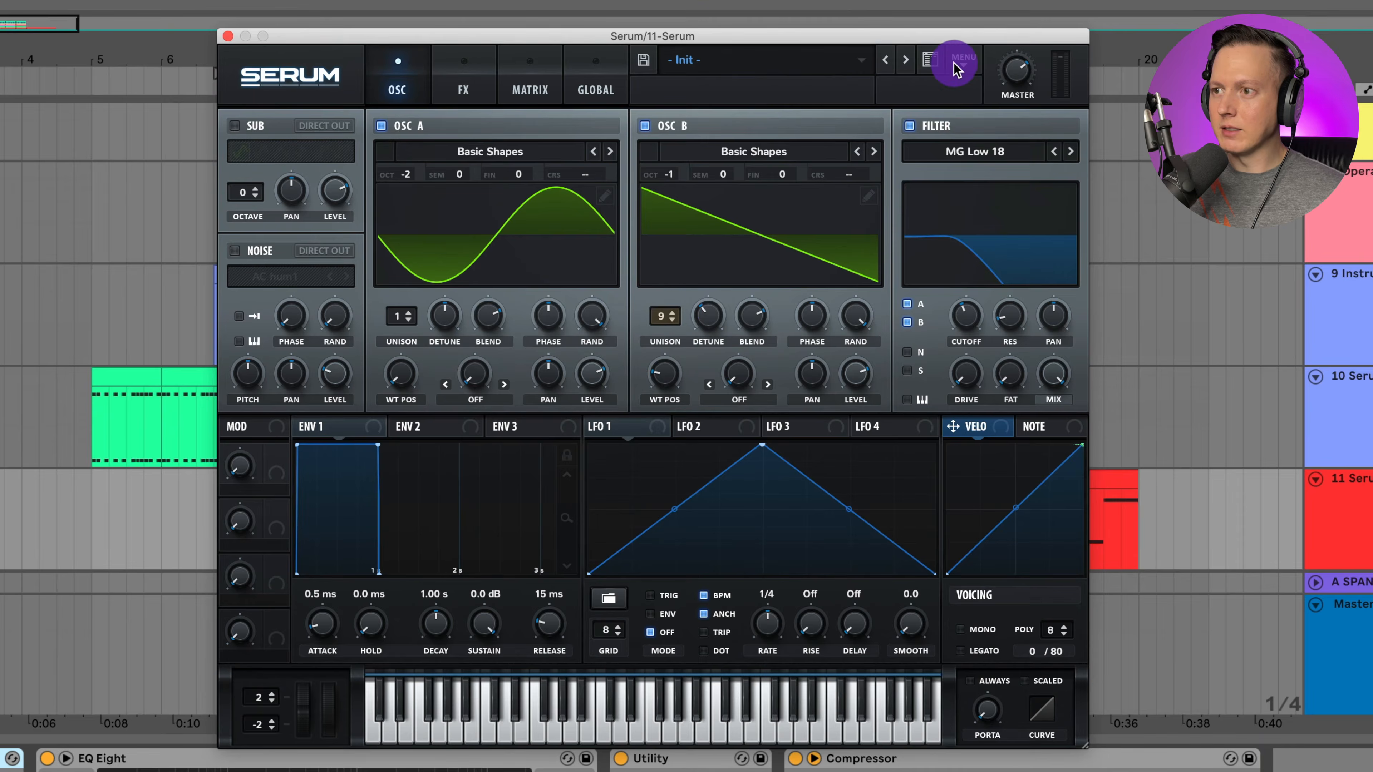
click(964, 59)
click(1019, 162)
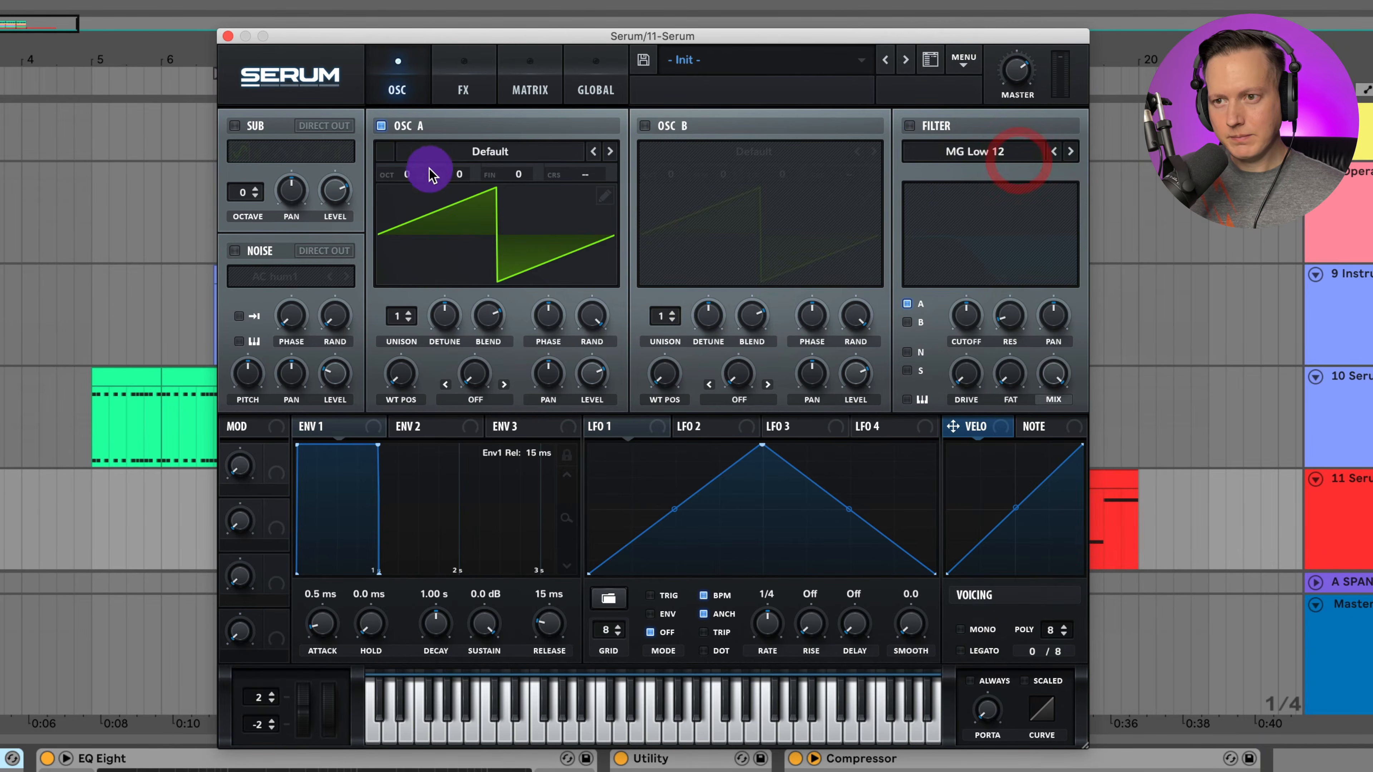
click(478, 151)
mouse_move(540, 173)
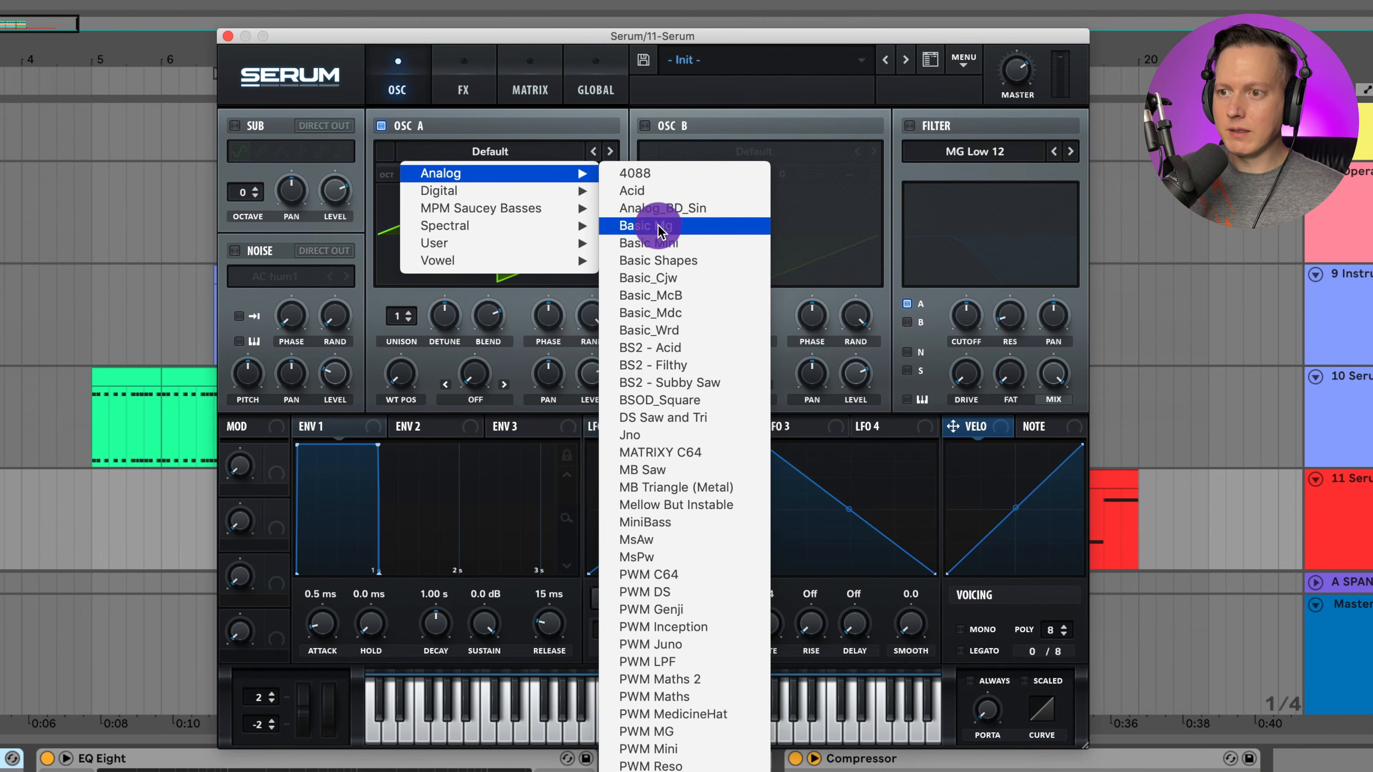
click(658, 260)
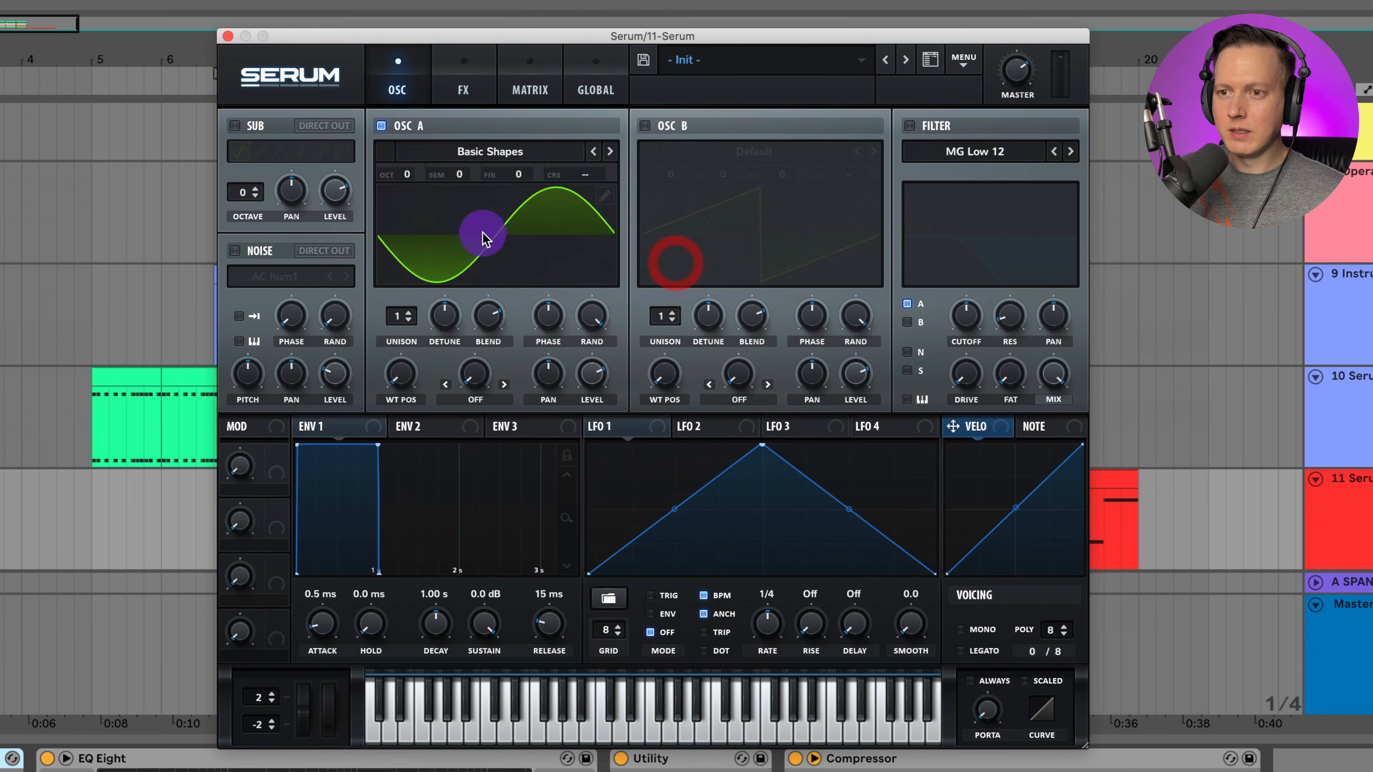
Step: Enable oscillator B with the Basic Shapes wavetable at its saw position and set the octaves to -2 for A and -1 for B
click(645, 125)
click(735, 150)
mouse_move(739, 178)
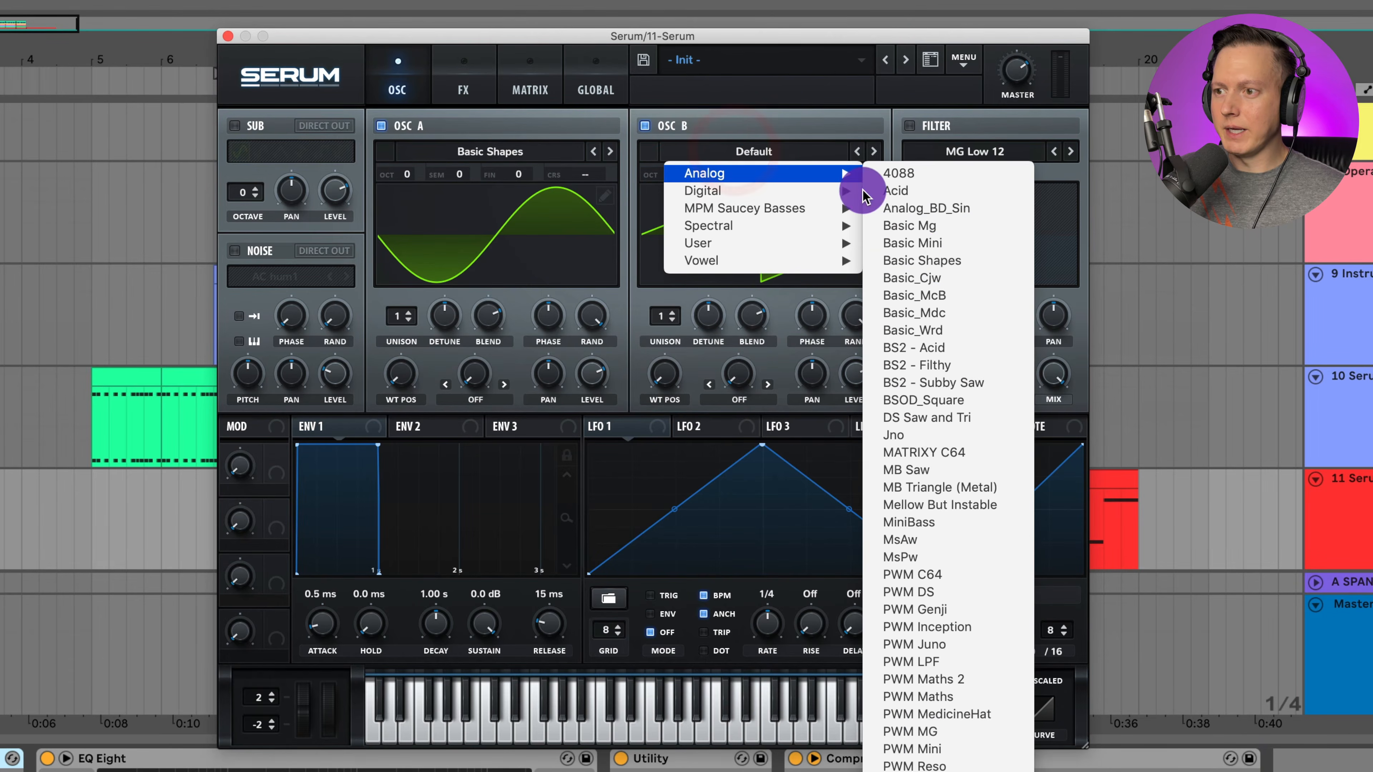
click(959, 261)
drag(653, 350, 655, 314)
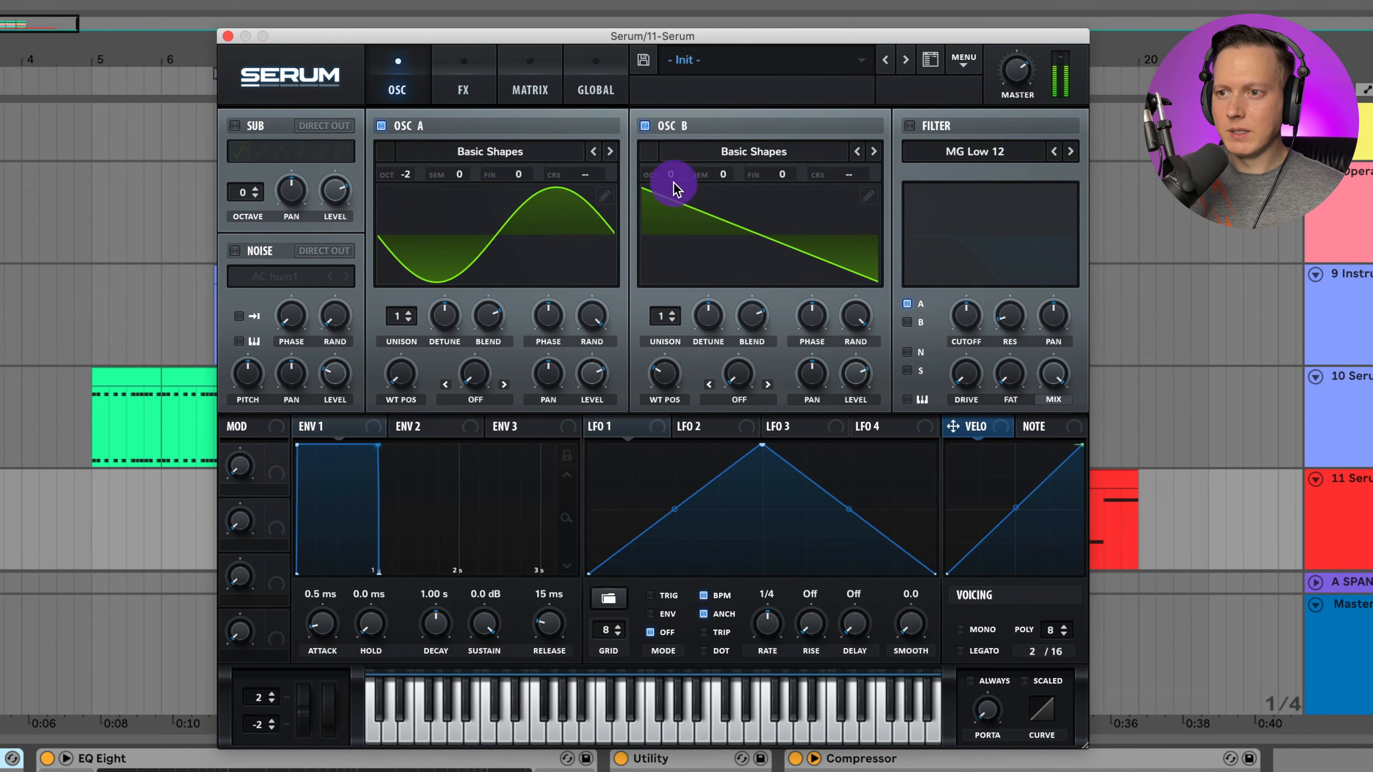
click(672, 207)
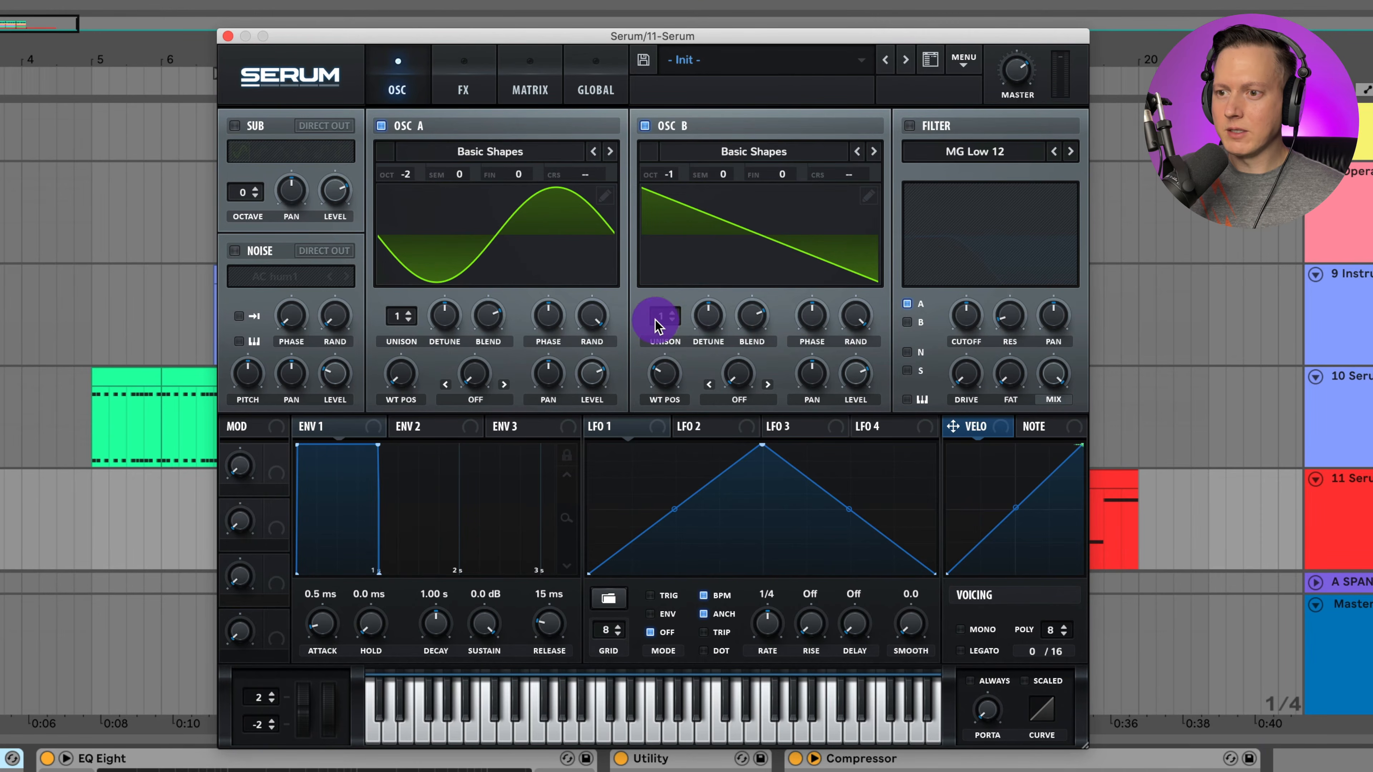
Step: Set oscillator B's unison to 9 voices, reduce its detune, adjust its level and enable the filter
drag(655, 324, 685, 210)
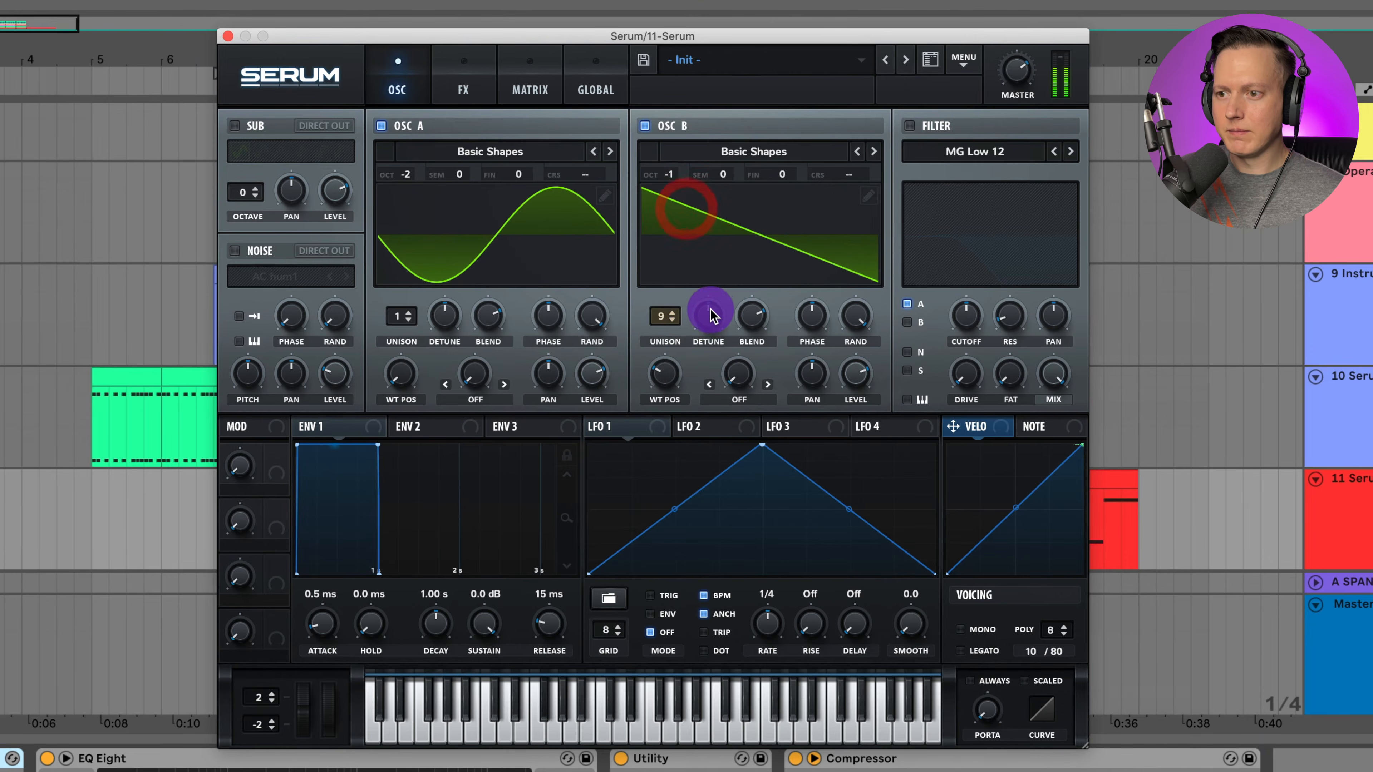
drag(712, 315, 711, 352)
drag(855, 374, 853, 403)
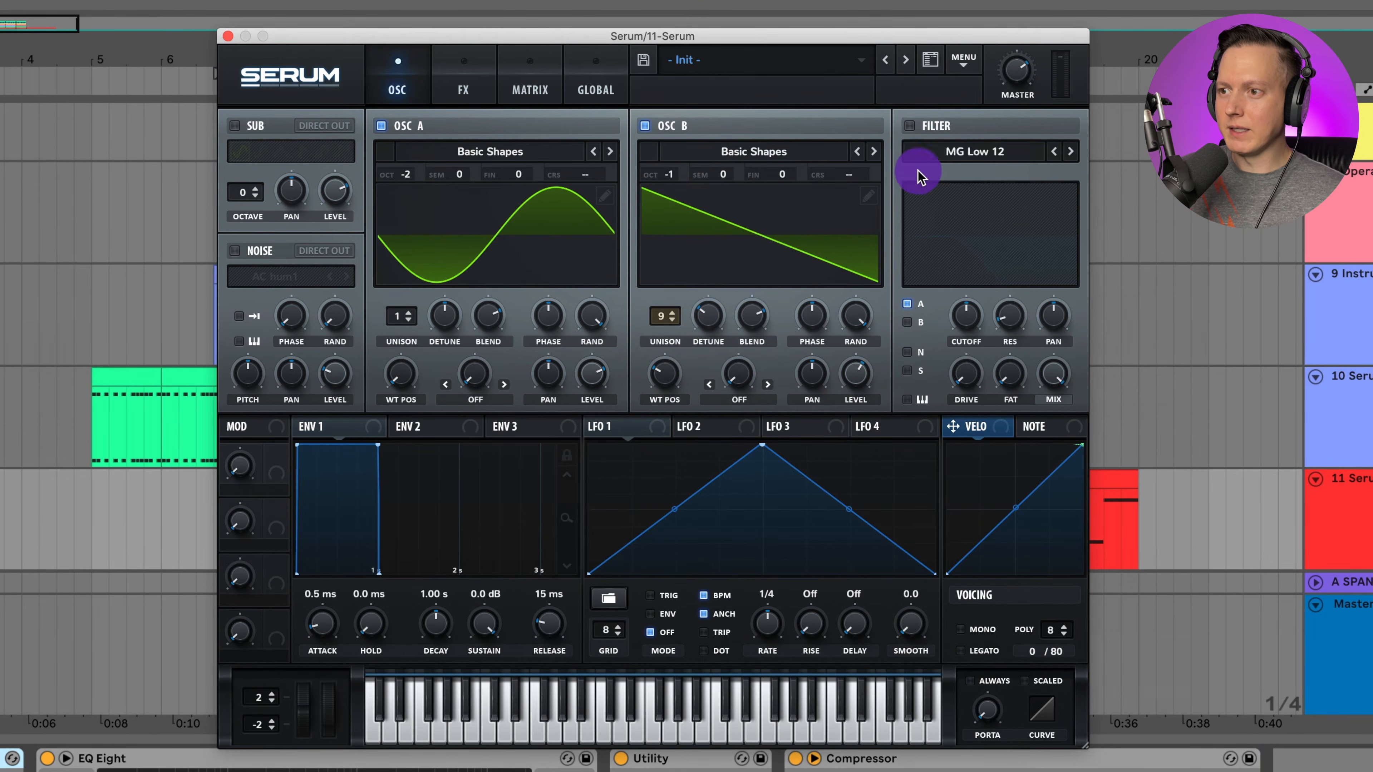
click(908, 126)
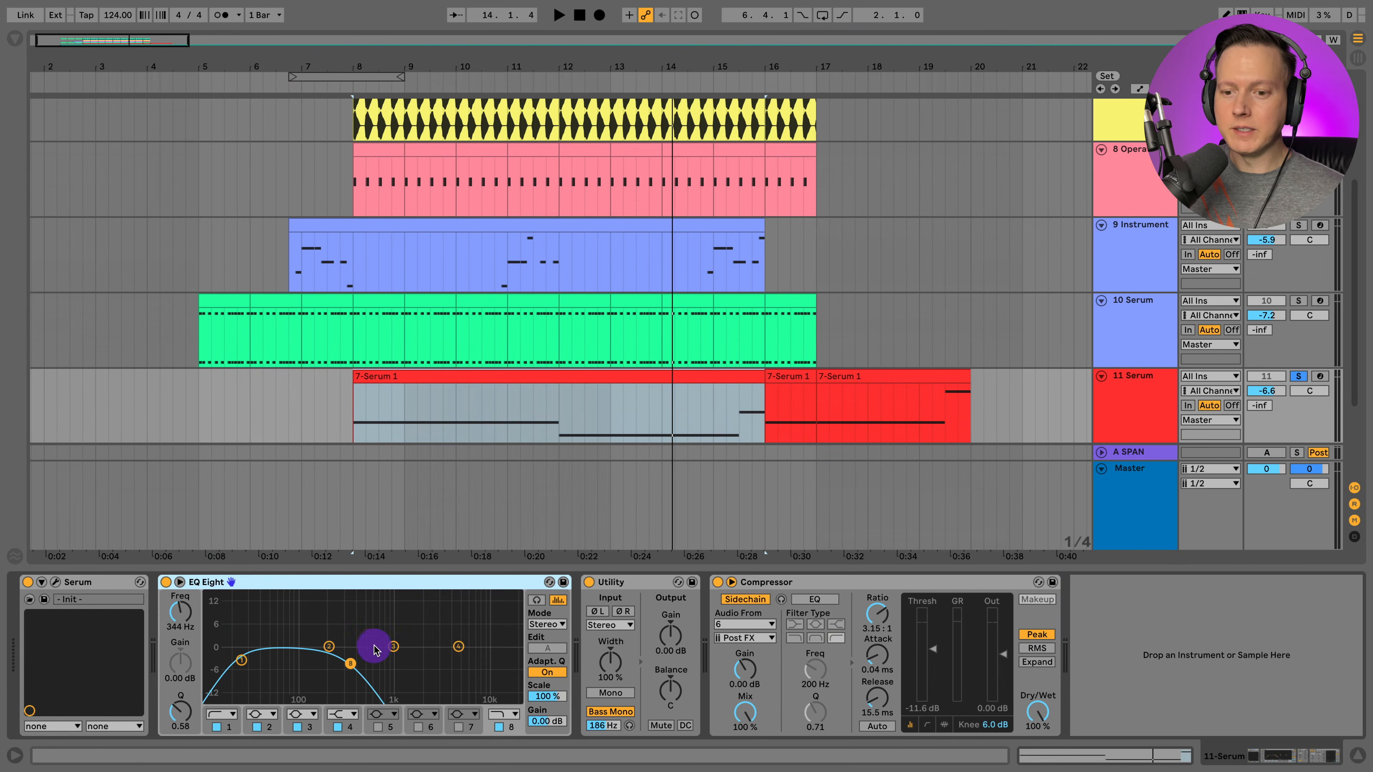
Step: Review the Utility and sidechained Compressor on 11 Serum and audition the bass with the effects
click(631, 583)
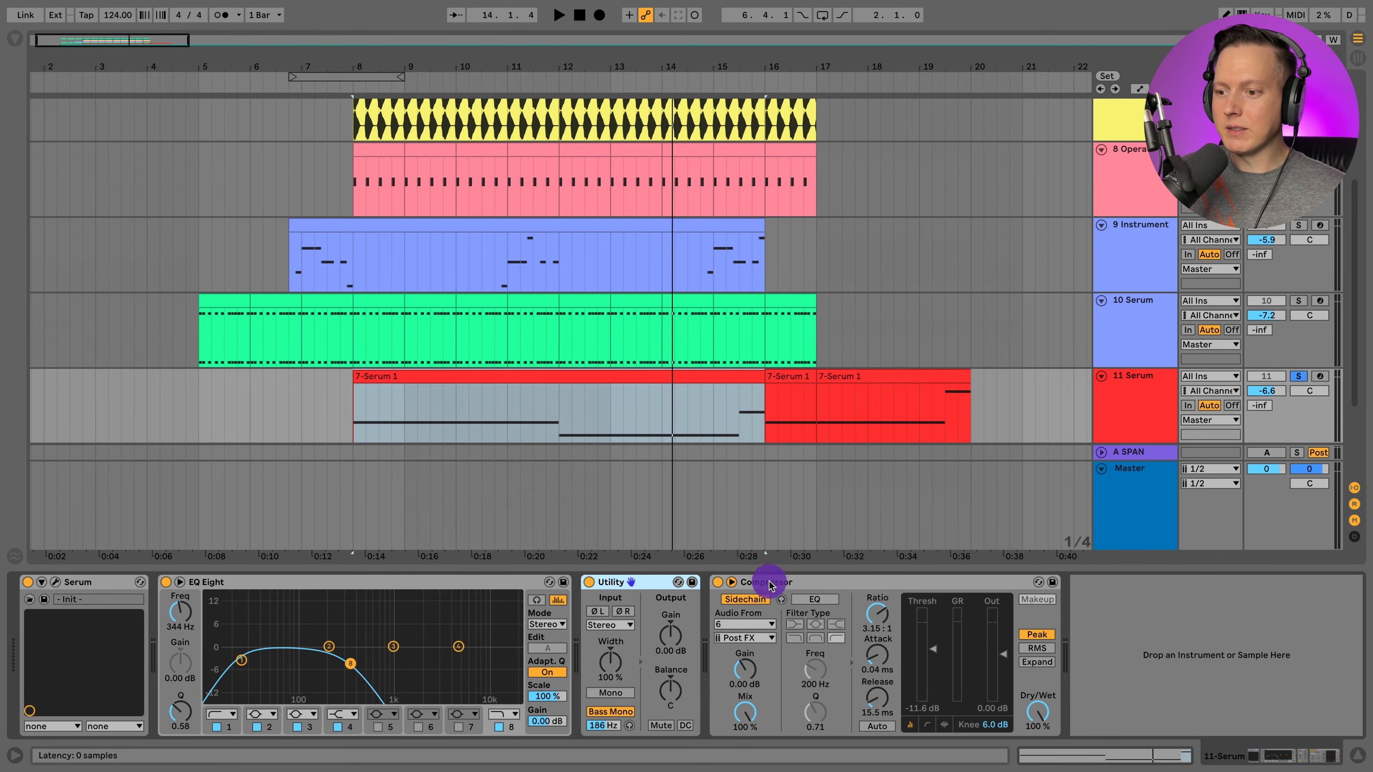
key(ctrl+t)
key(space)
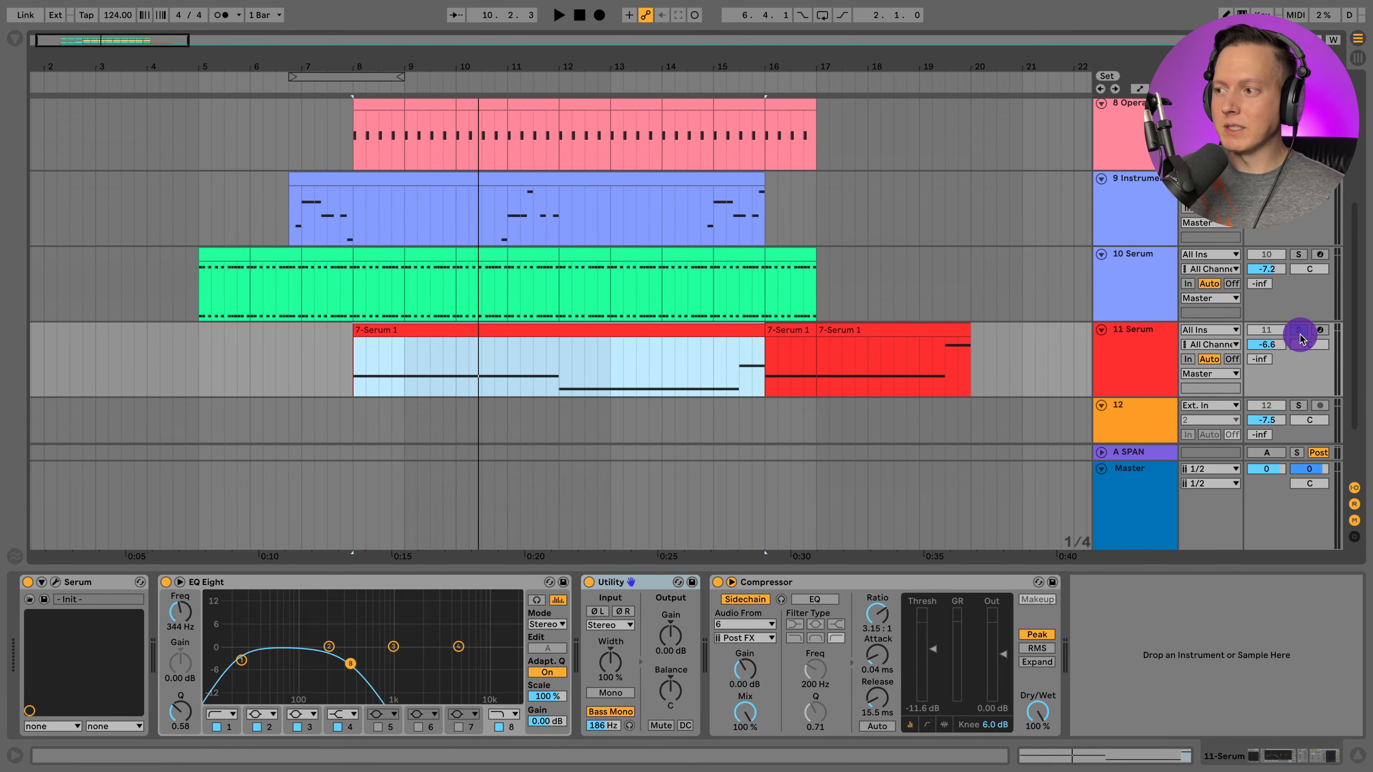
Step: Solo 10 Serum together with 11 Serum and audition both parts from bar 5
click(1299, 261)
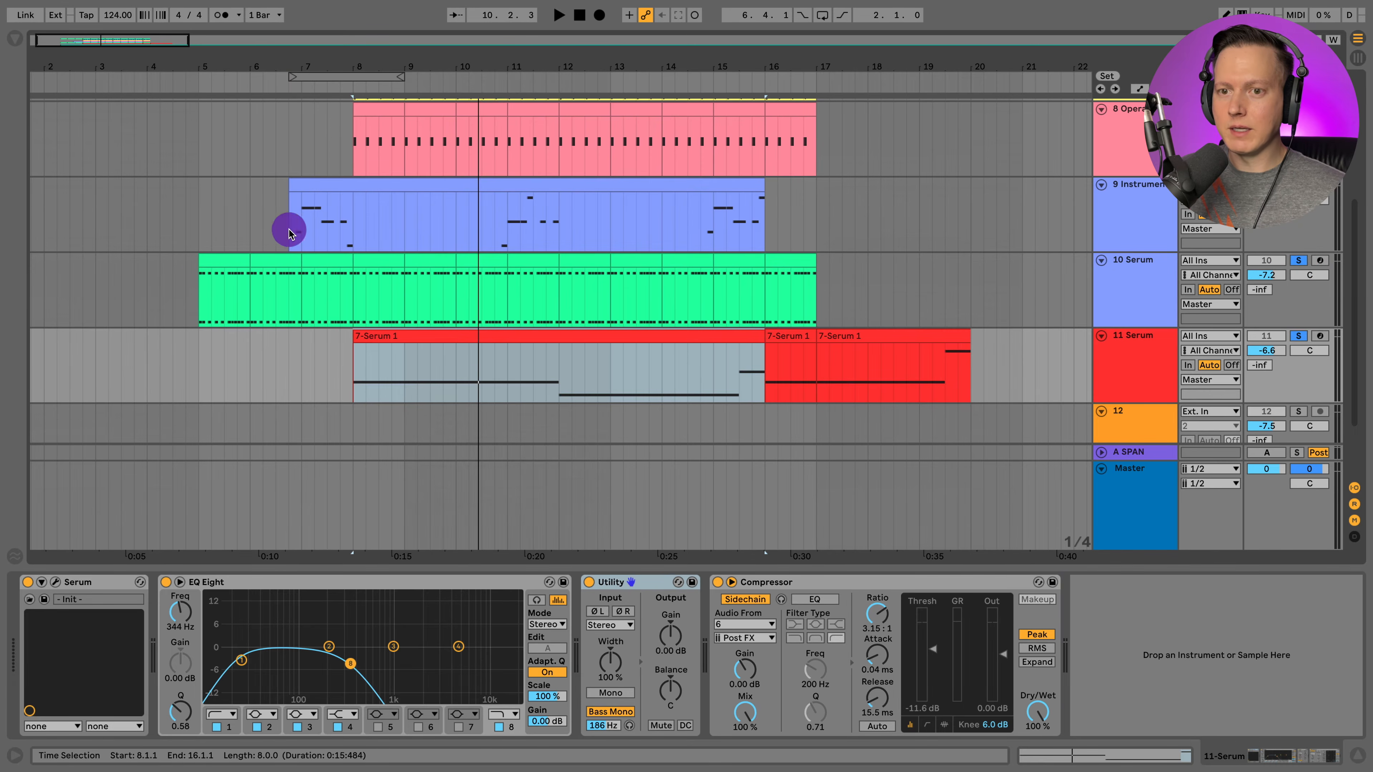
click(199, 286)
key(space)
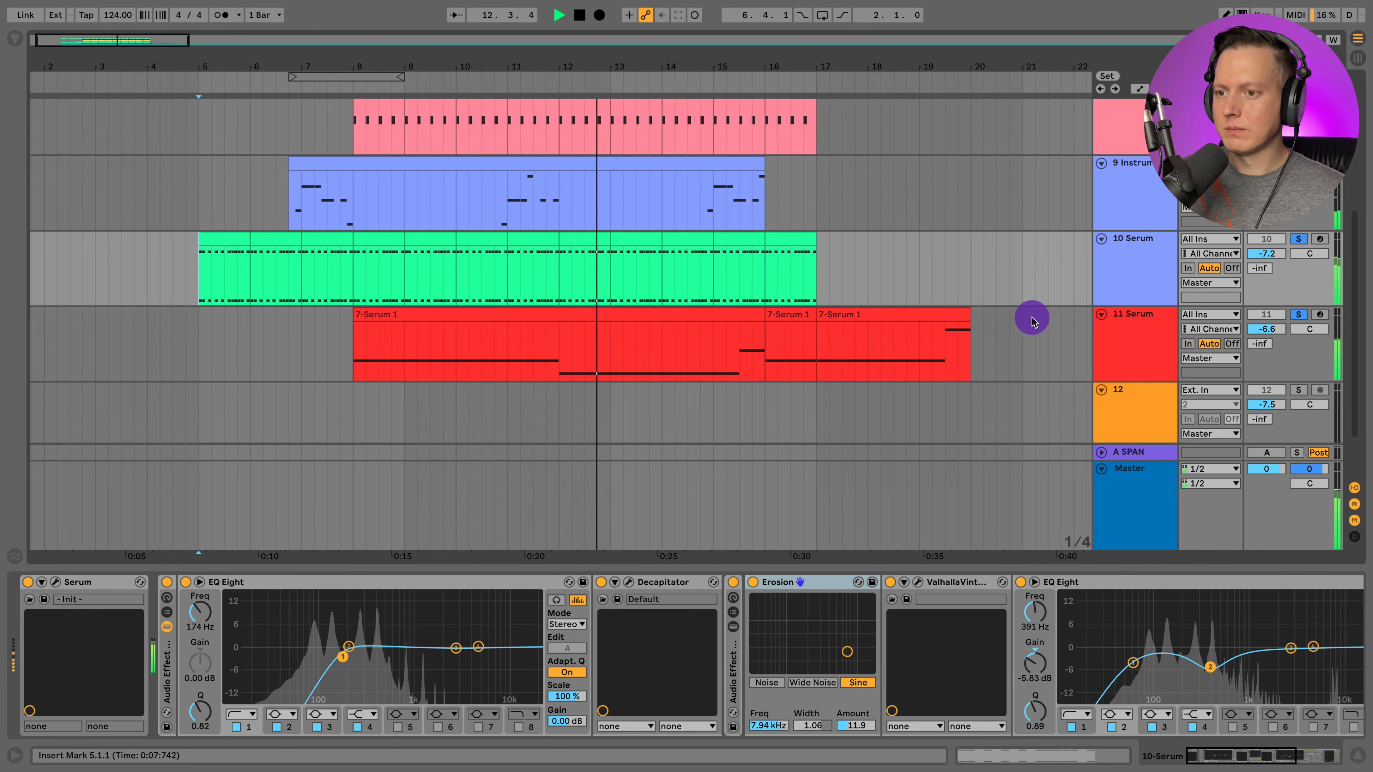
key(space)
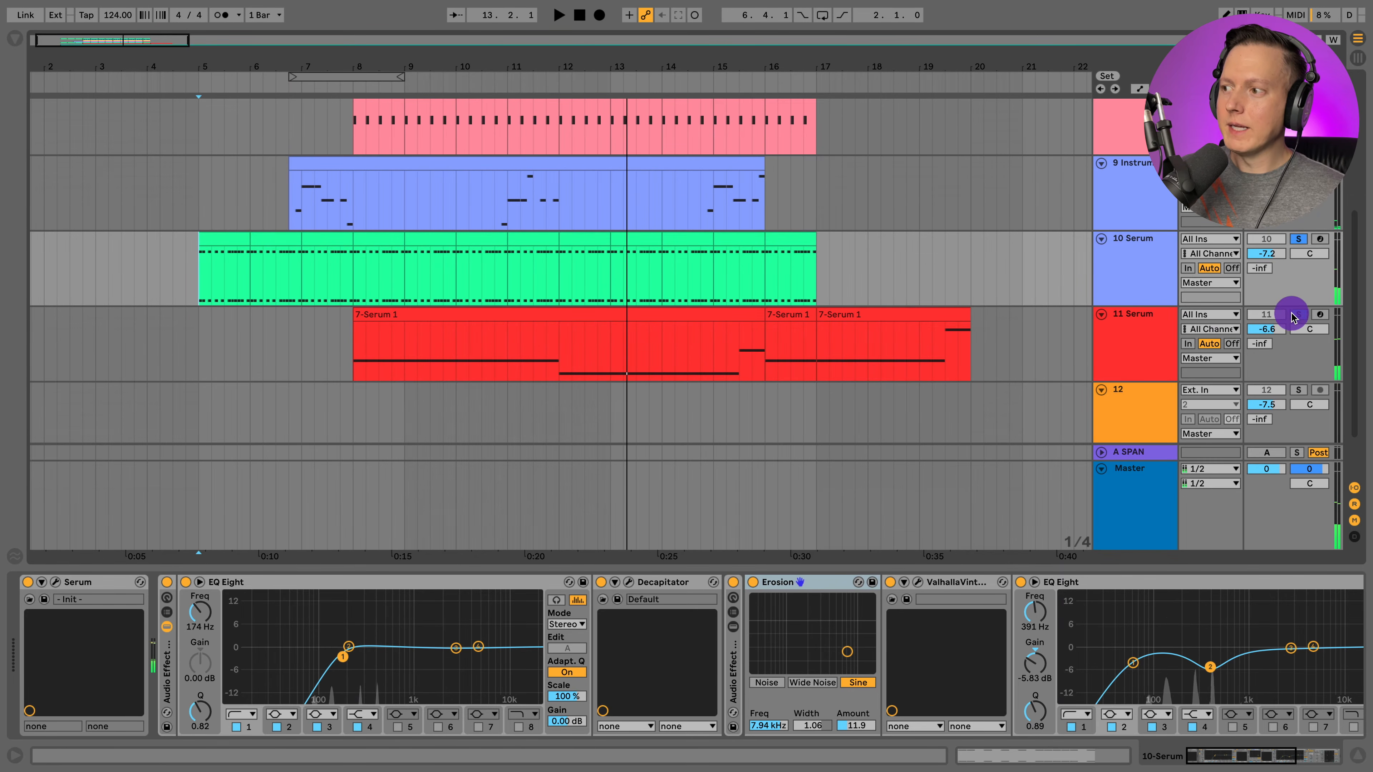
Step: Solo the TFH2_Kick_Loop_10_124 layer on track 7 and audition it from bar 8
scroll(1139, 298, up, 5)
scroll(1062, 296, up, 3)
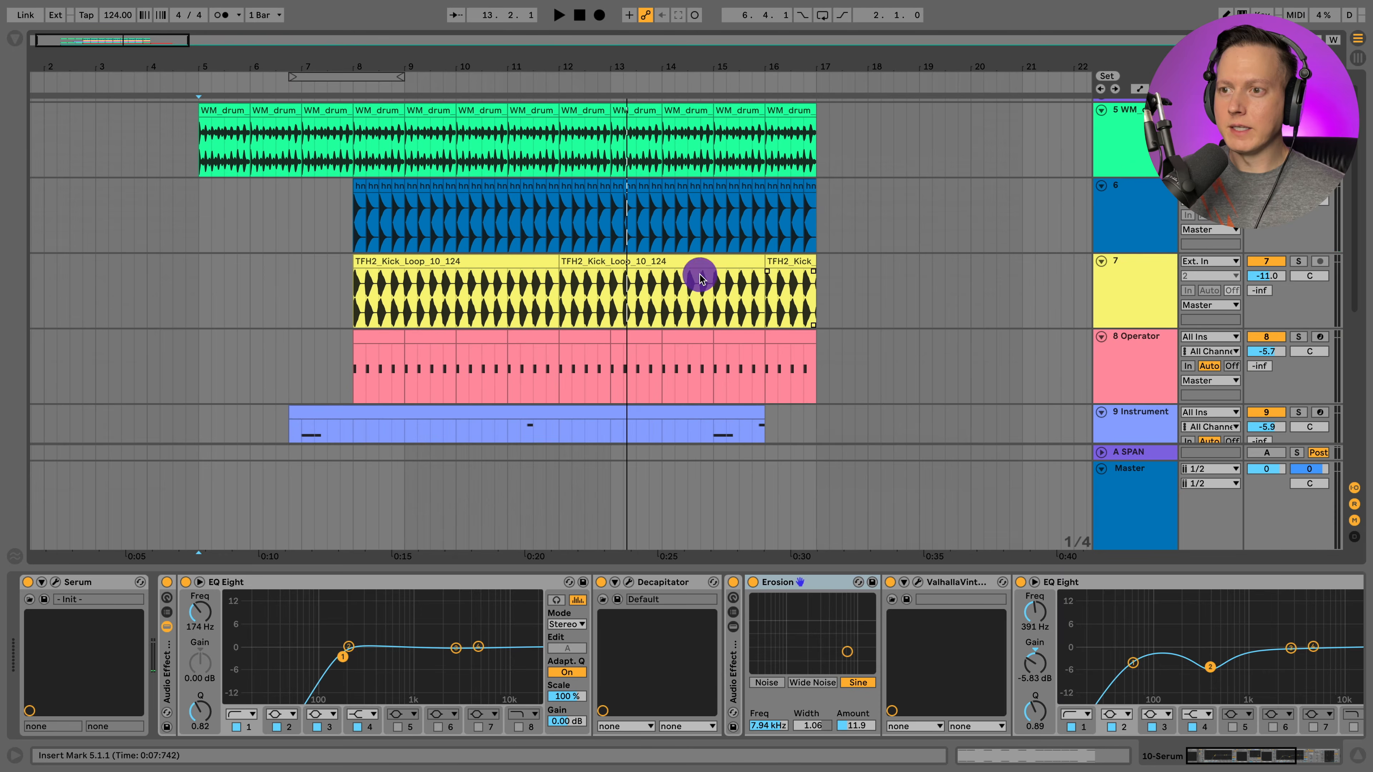
click(365, 68)
mouse_move(365, 68)
mouse_down()
mouse_move(363, 95)
mouse_move(362, 61)
mouse_up()
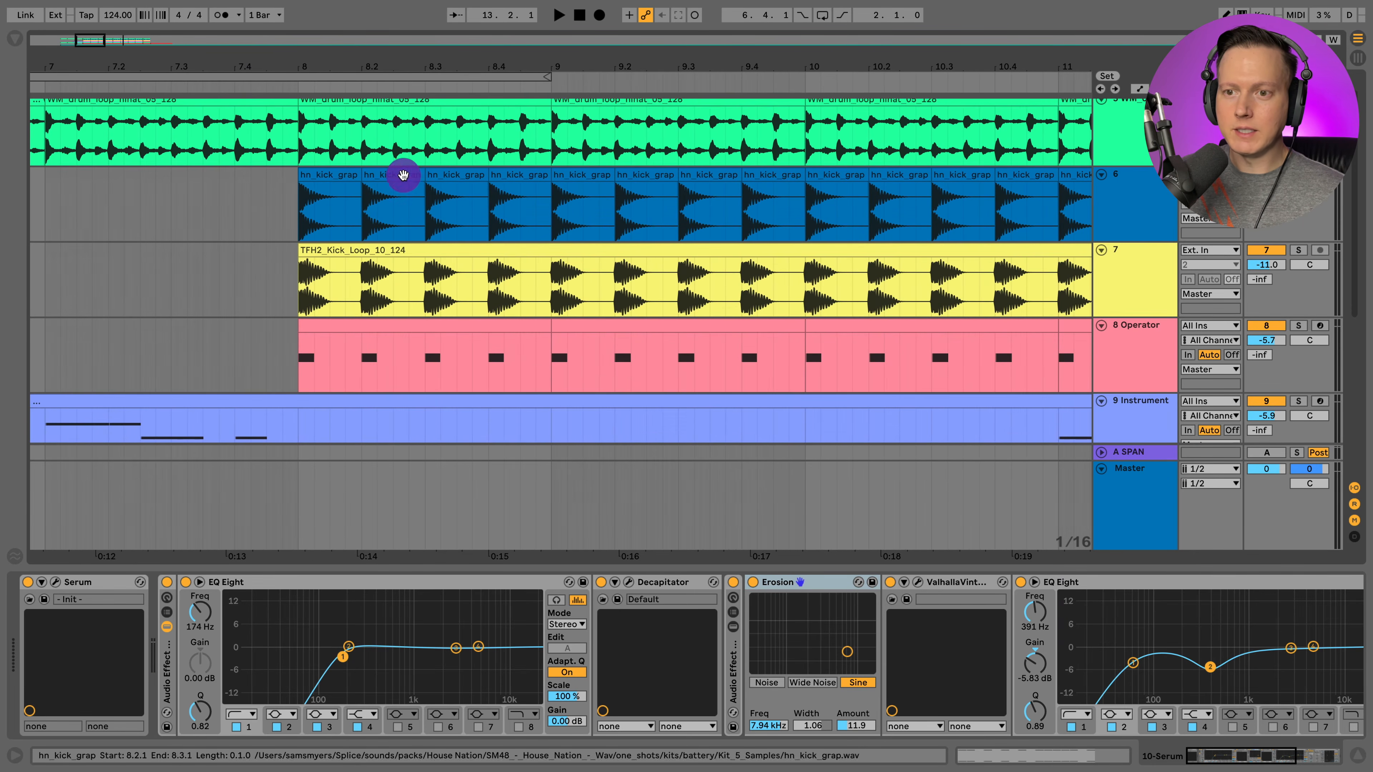
click(298, 205)
click(1303, 251)
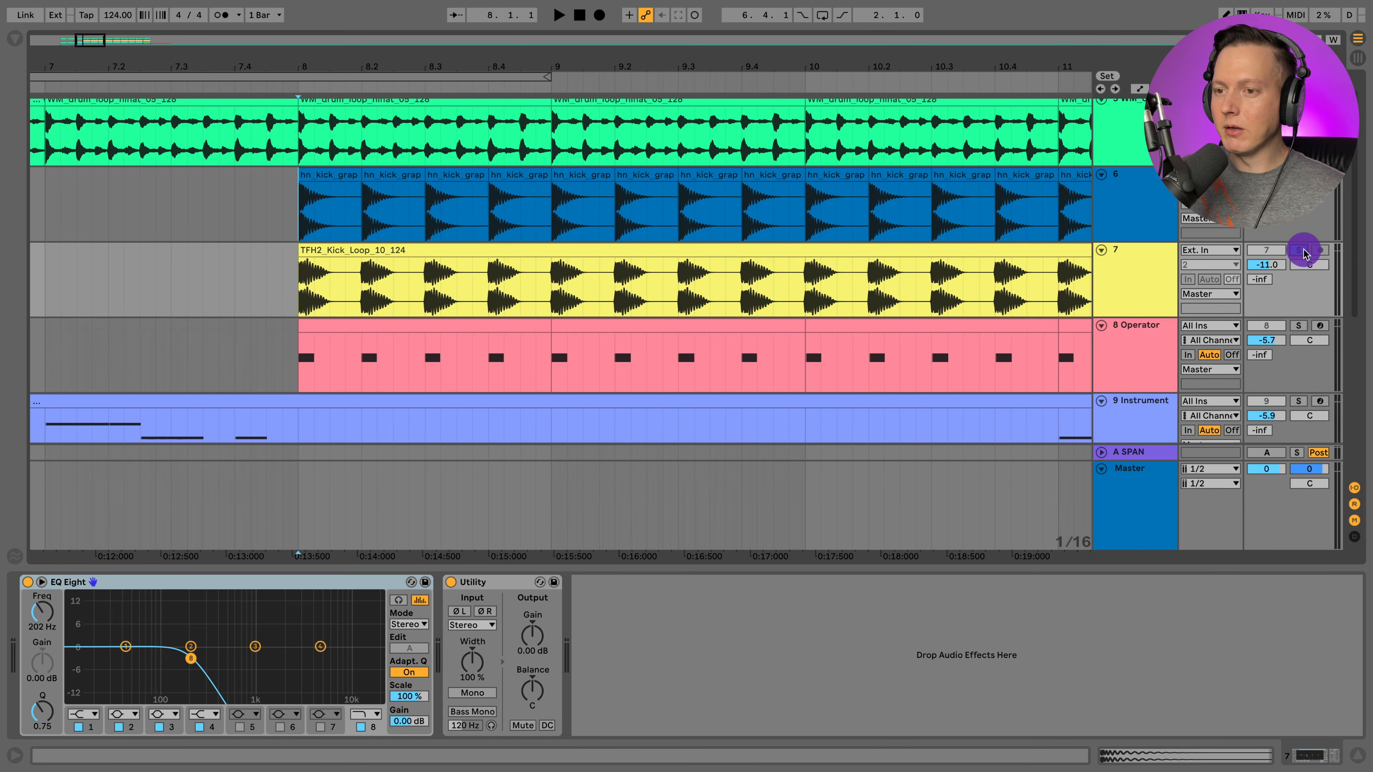
key(space)
key(space)
key(space)
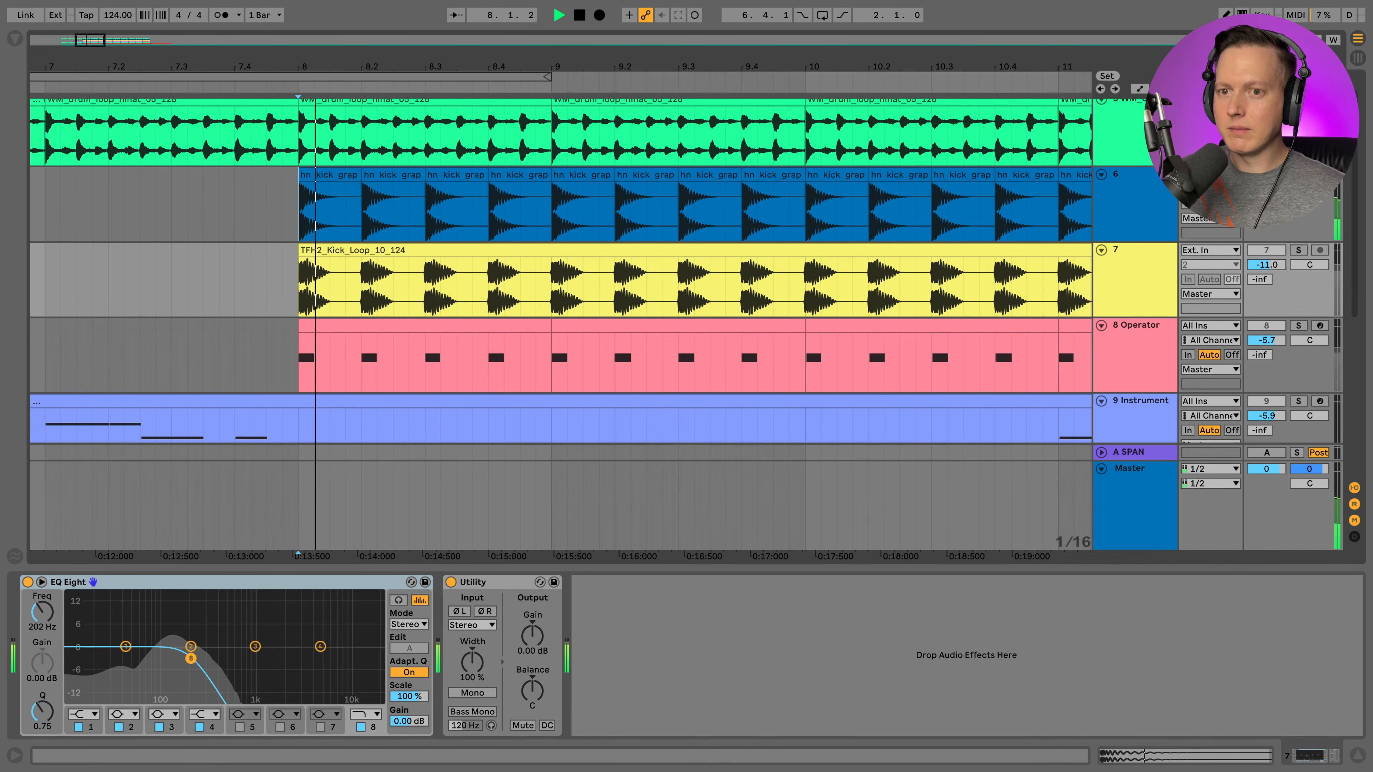
scroll(1292, 254, down, 2)
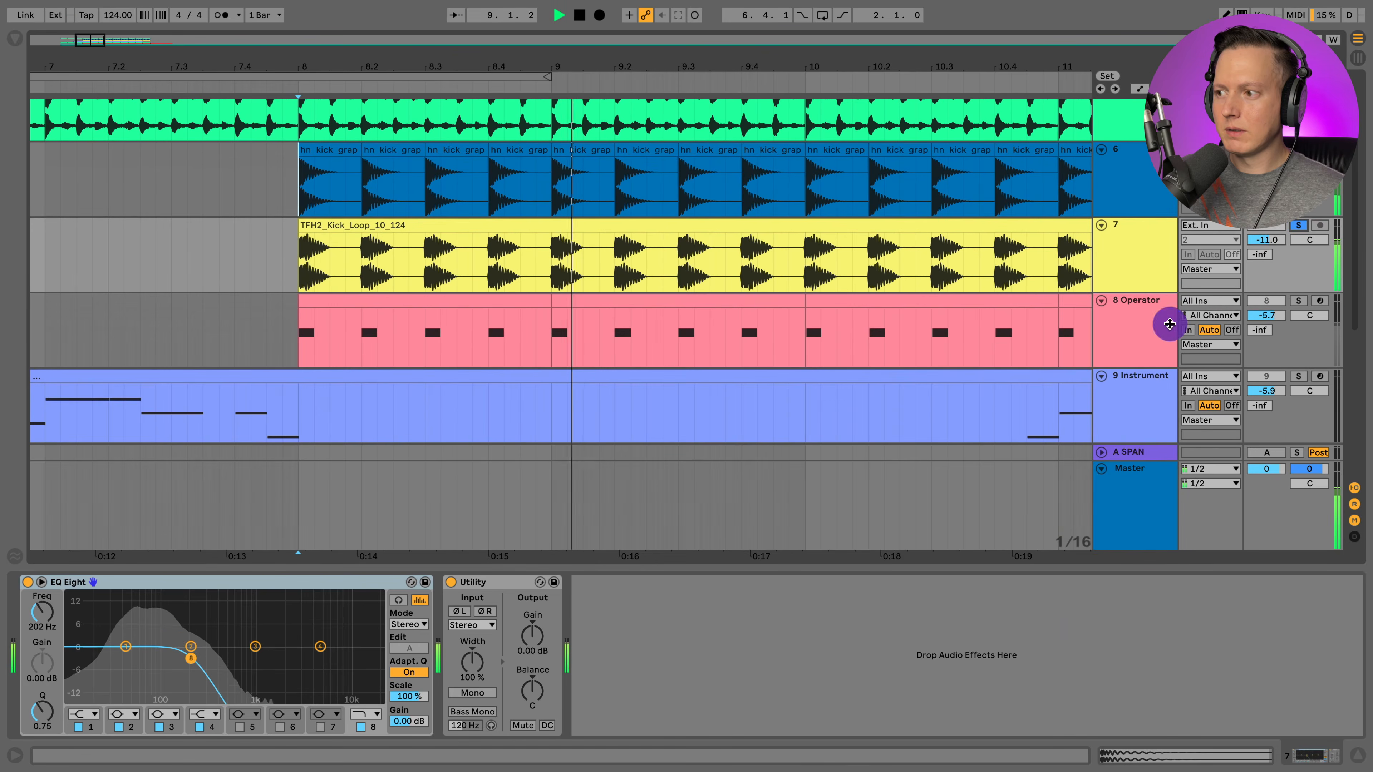
Step: Solo the 8 Operator track, arm it and audition its sine layer from bar 8
click(1168, 323)
key(space)
key(s)
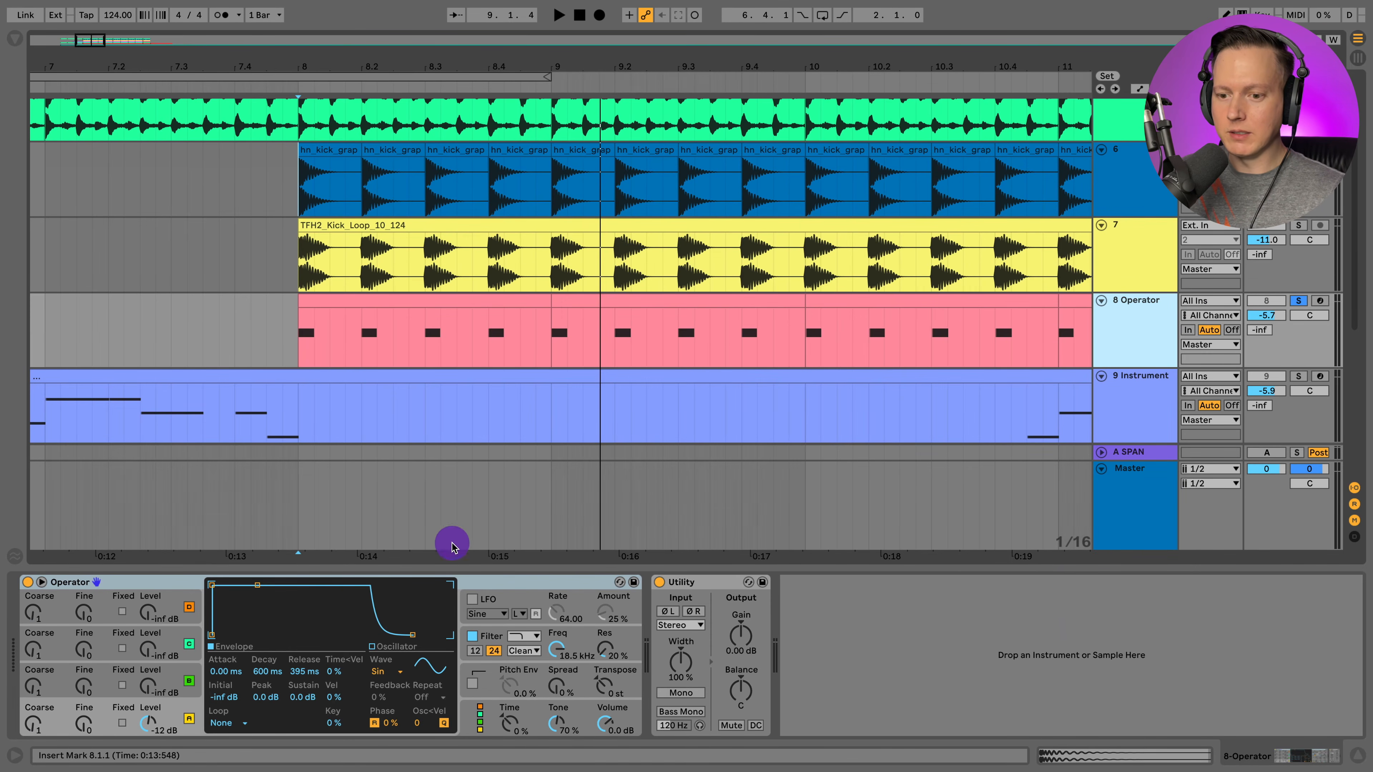
click(1320, 301)
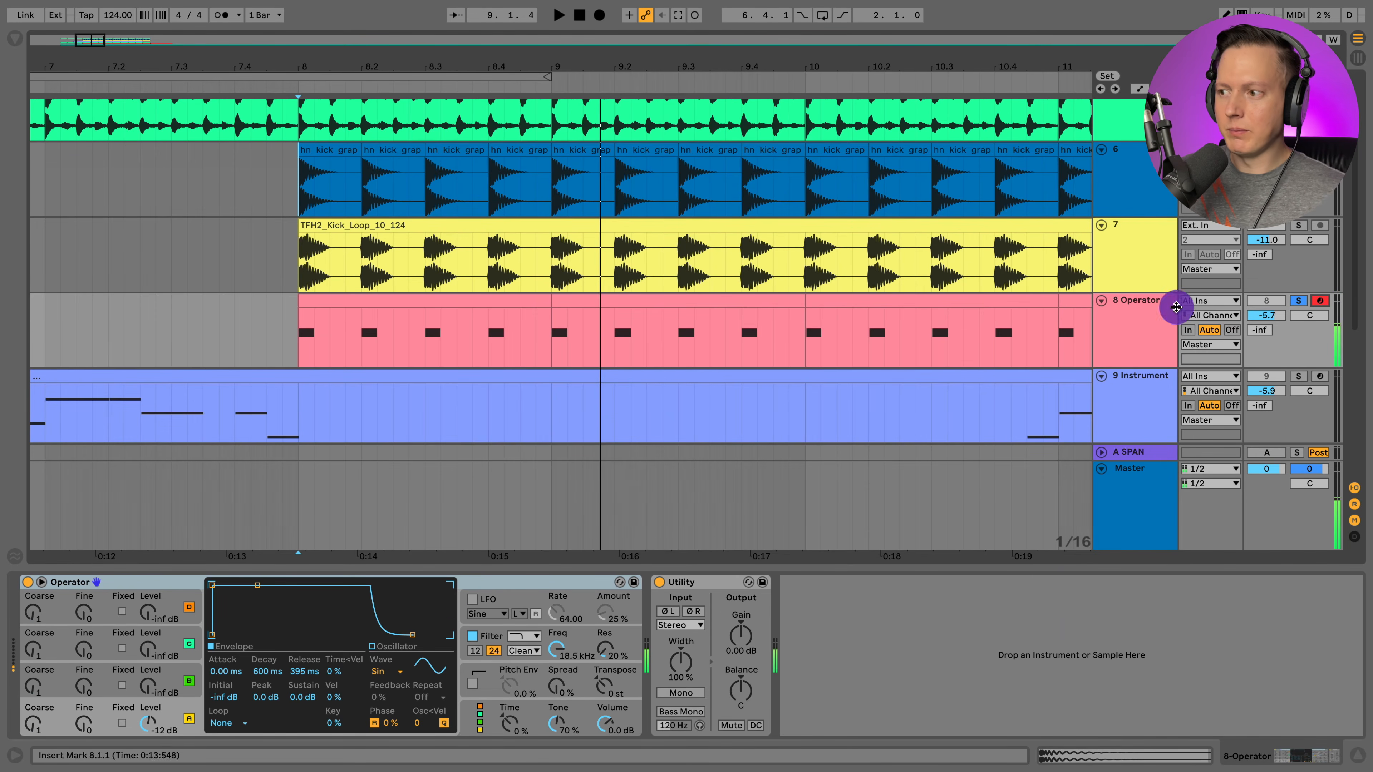
key(space)
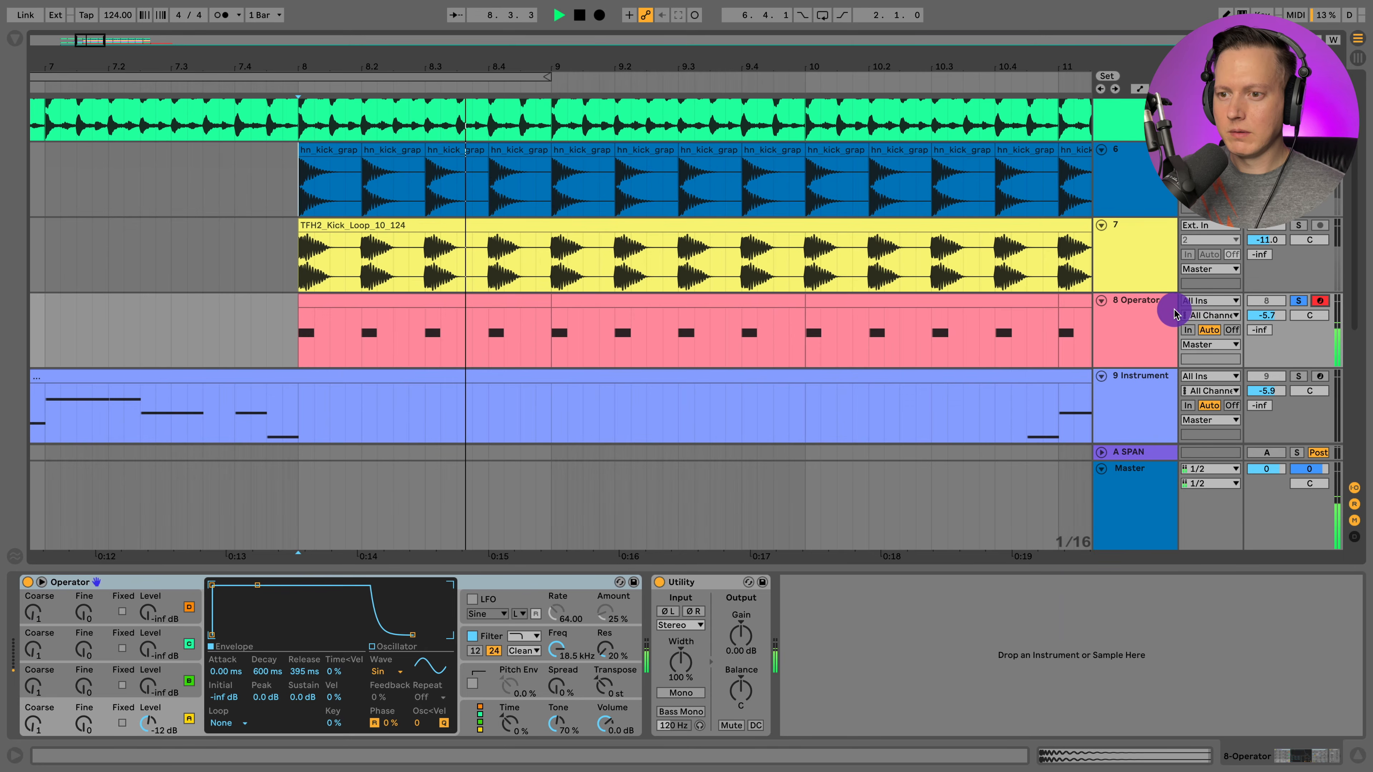
key(space)
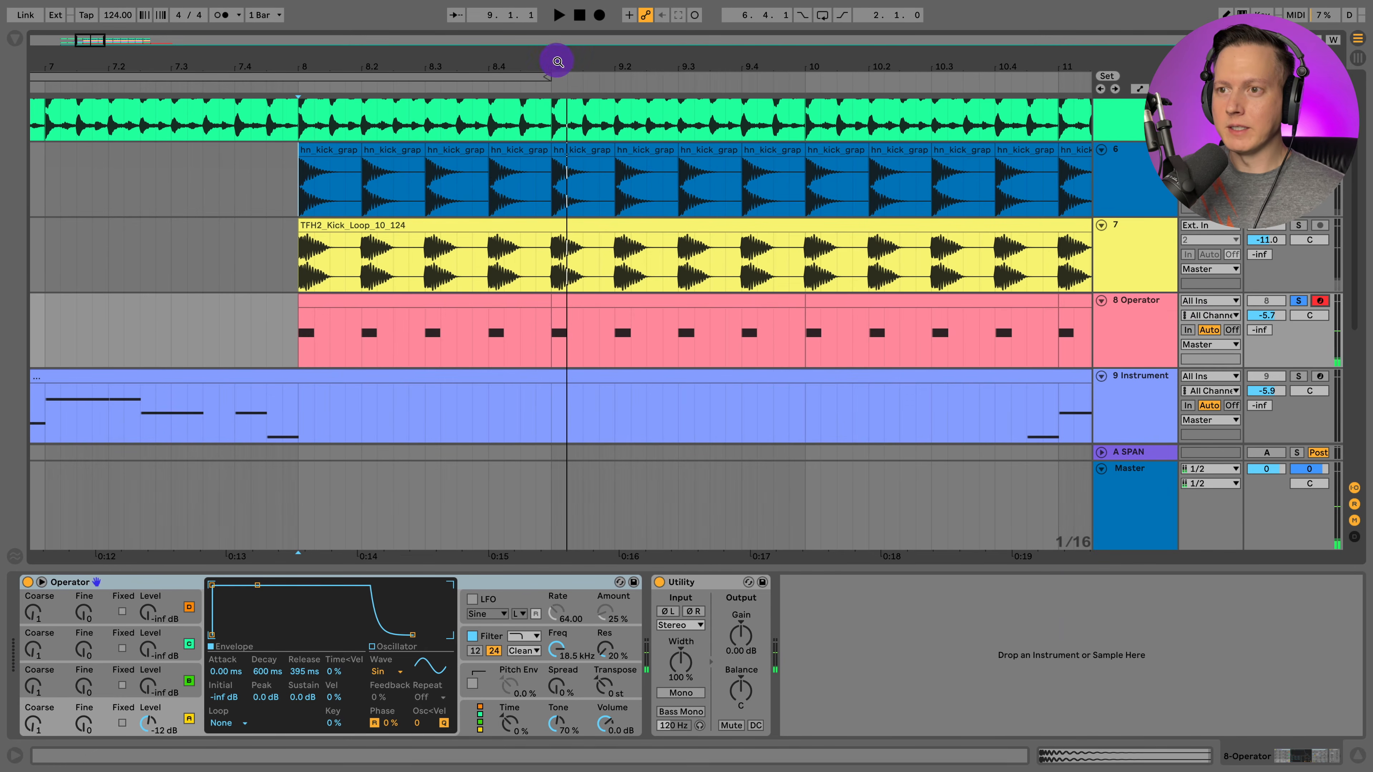
Step: Show the effects chain of the WM_drum_loop_hihat track and audition the hi-hat loop from bar 5
drag(561, 55, 560, 22)
scroll(646, 201, up, 2)
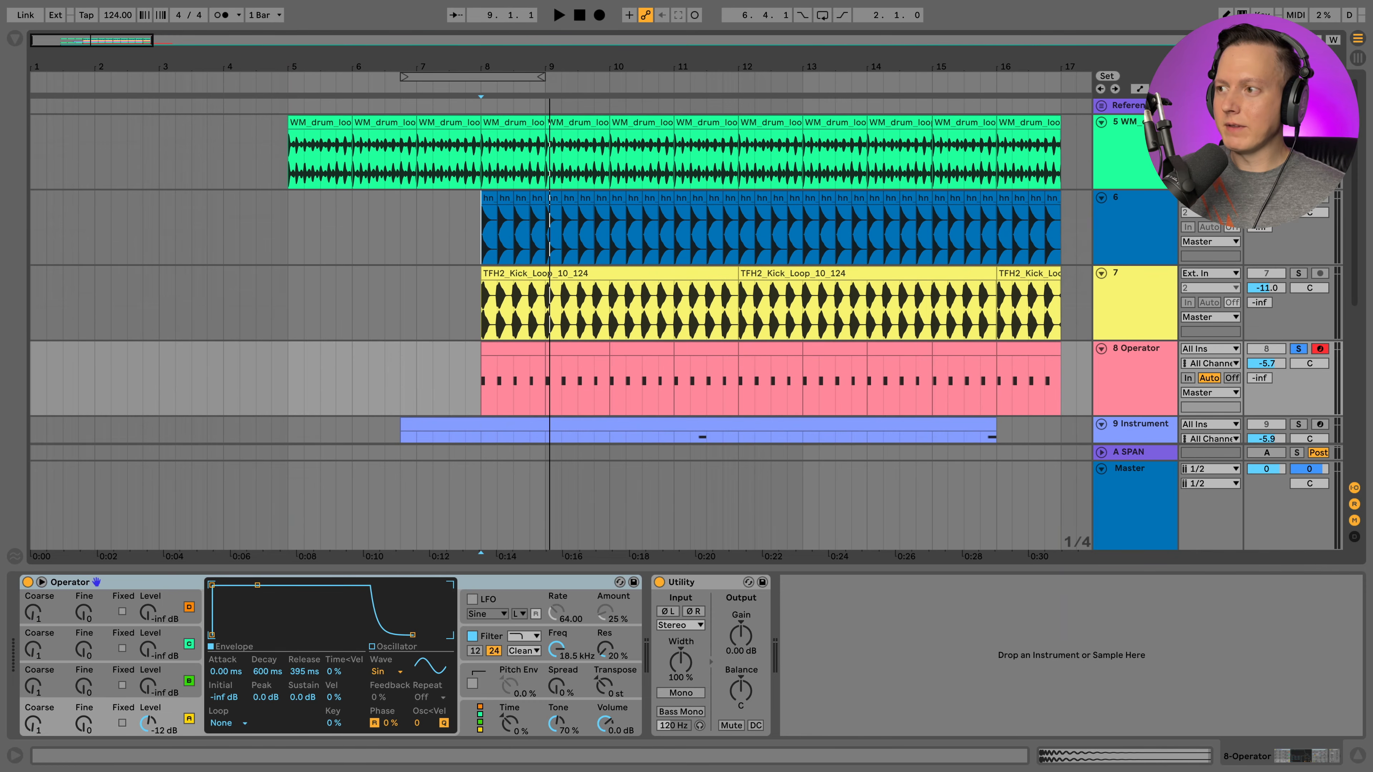
click(1135, 143)
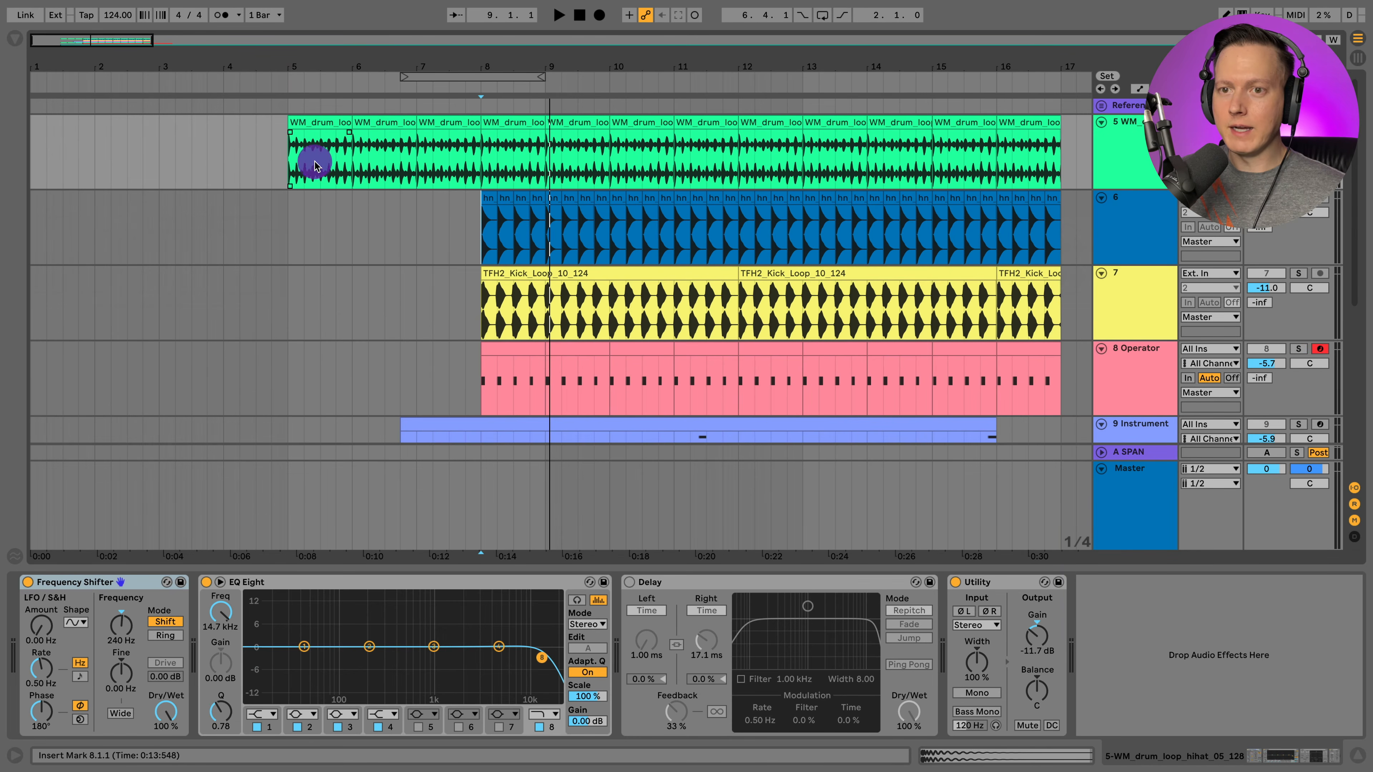
click(289, 164)
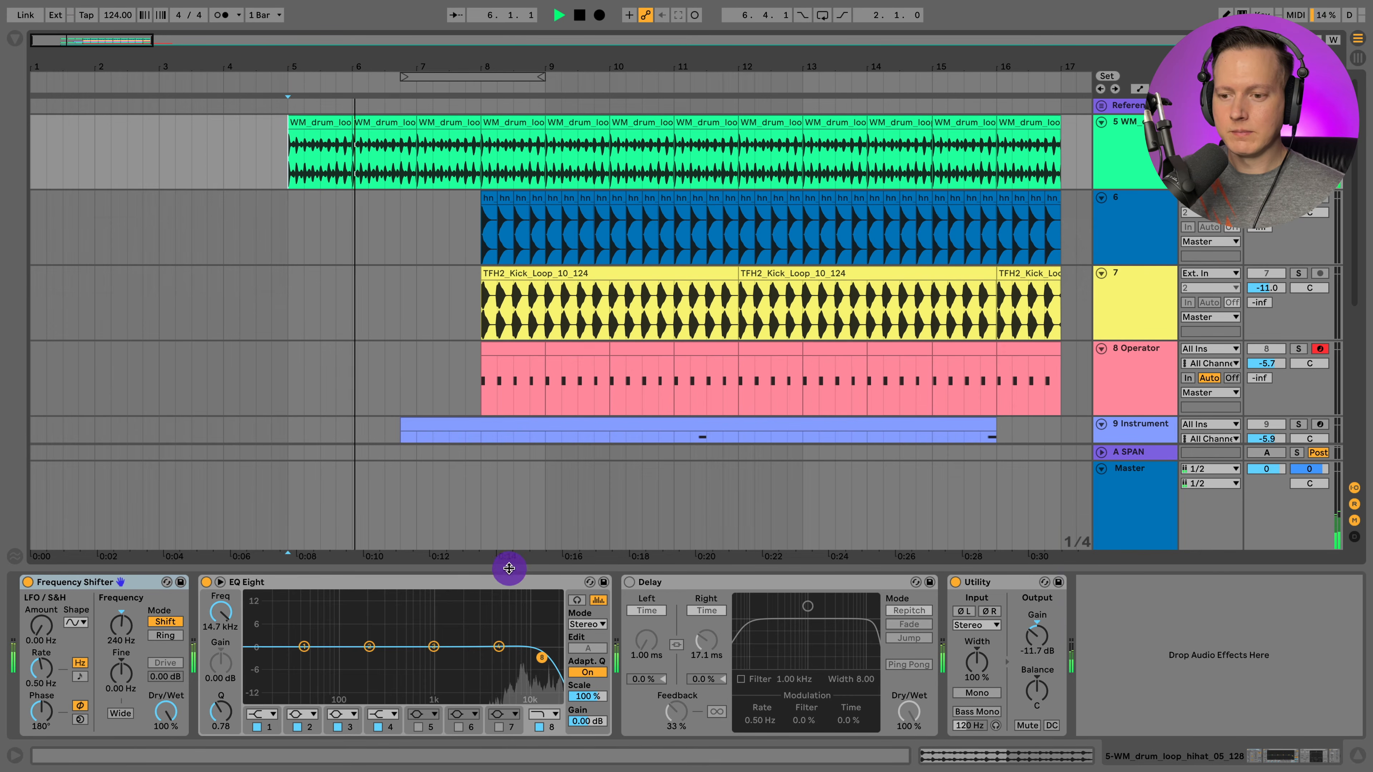
key(space)
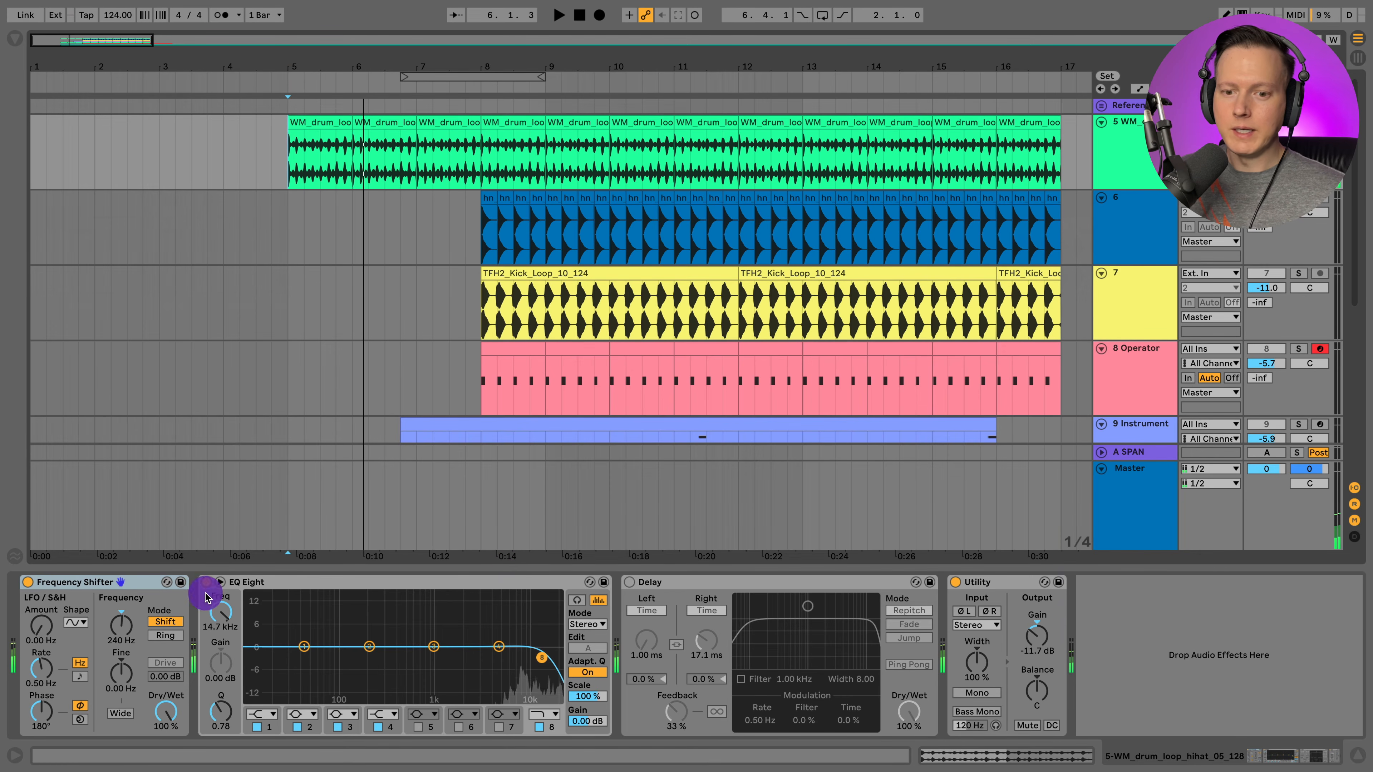
Step: Replay the hi-hat loop from bar 5, bypassing the Frequency Shifter and switching it back on to compare the sound
click(94, 584)
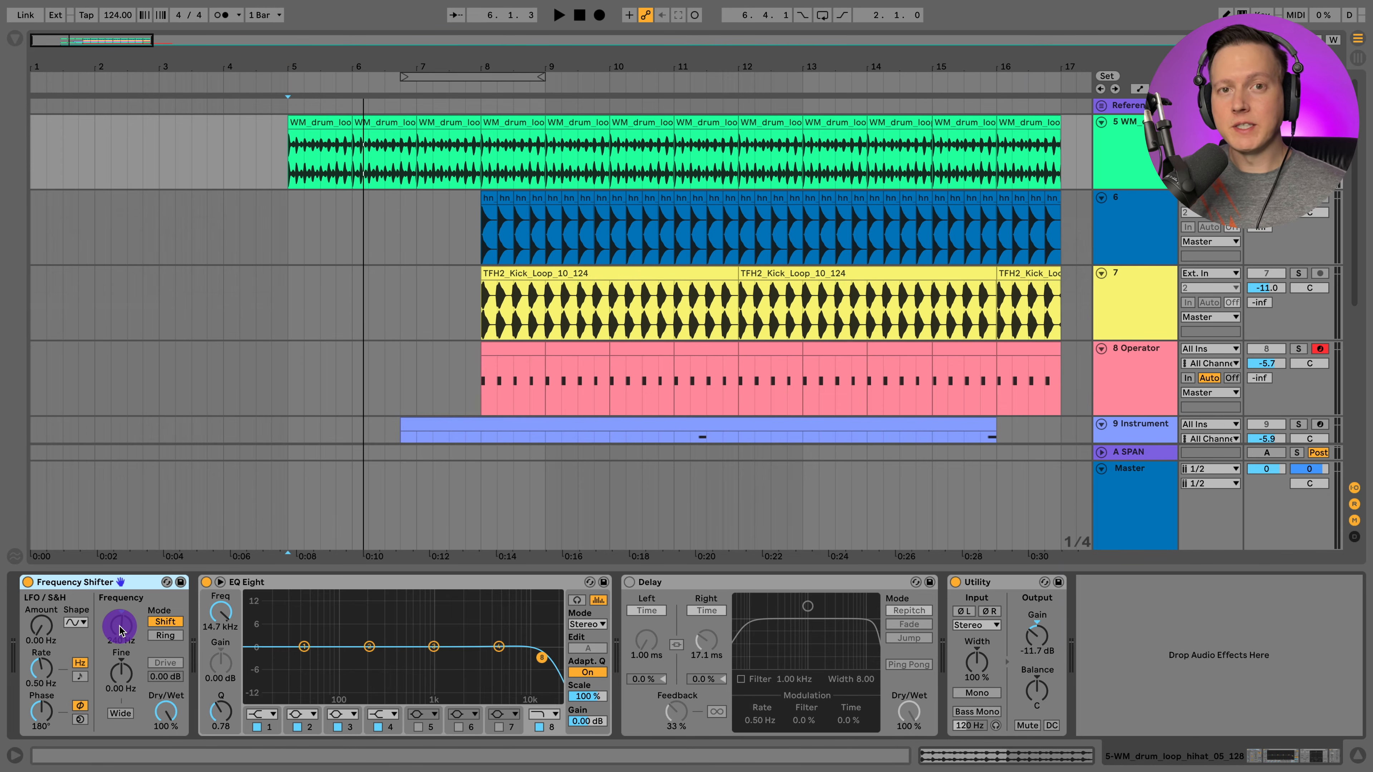
key(space)
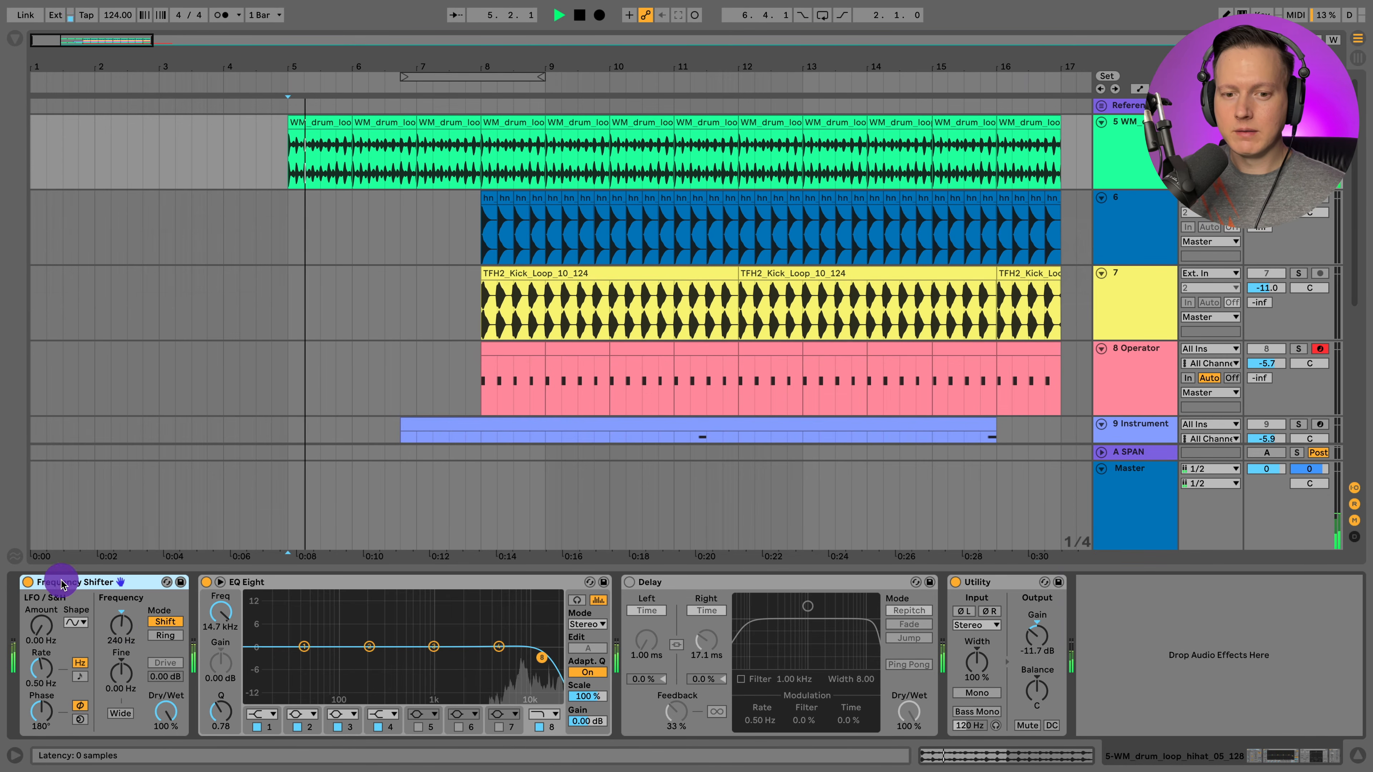
click(28, 582)
click(28, 582)
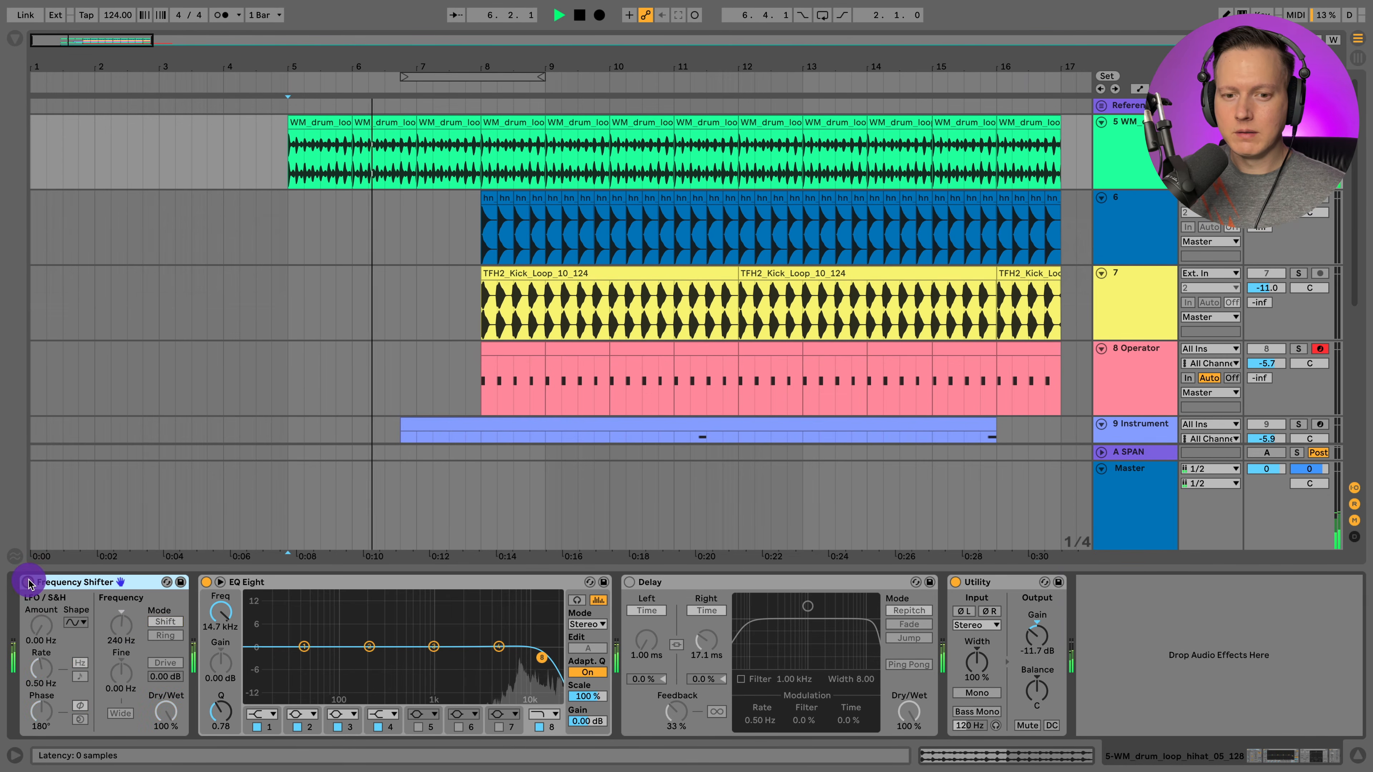
key(space)
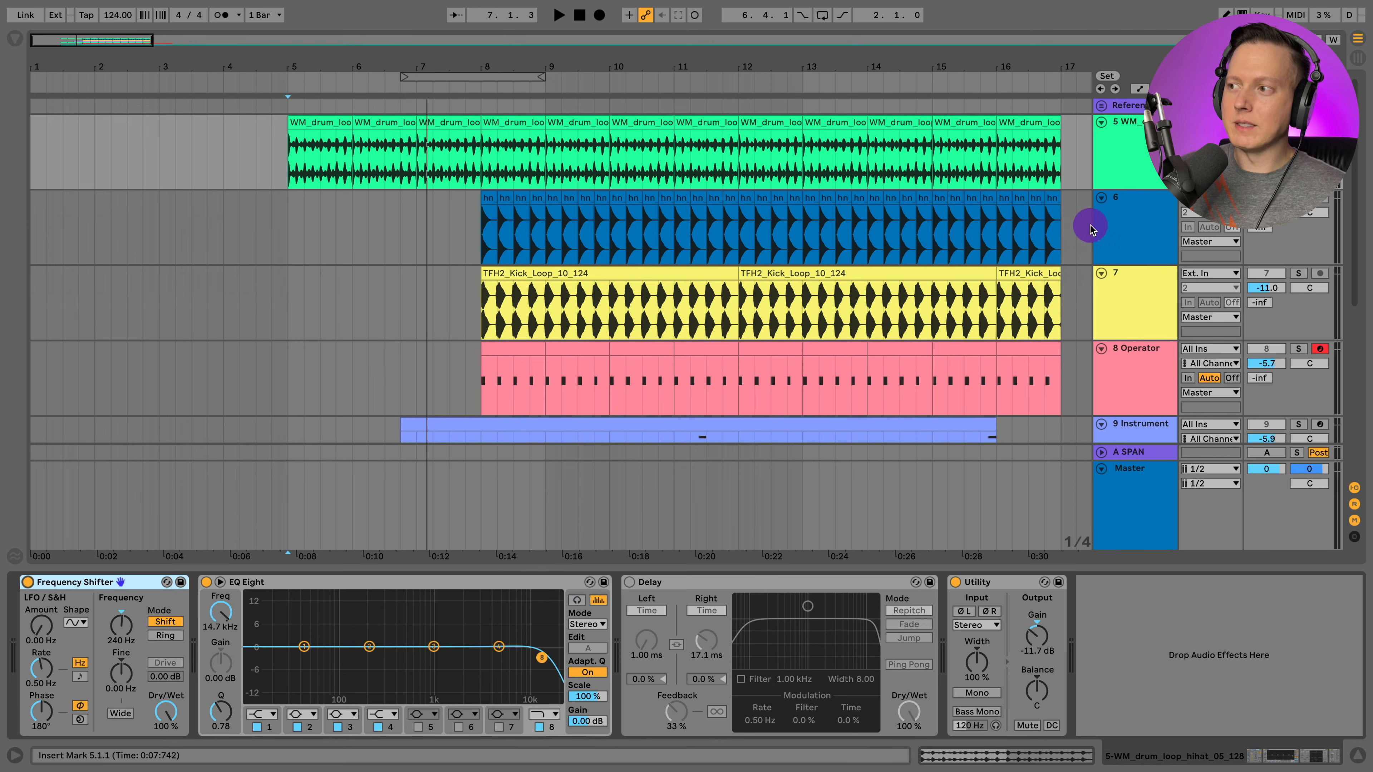
Step: Solo the 9 Instrument track and audition its part from the start of its clip
click(1002, 160)
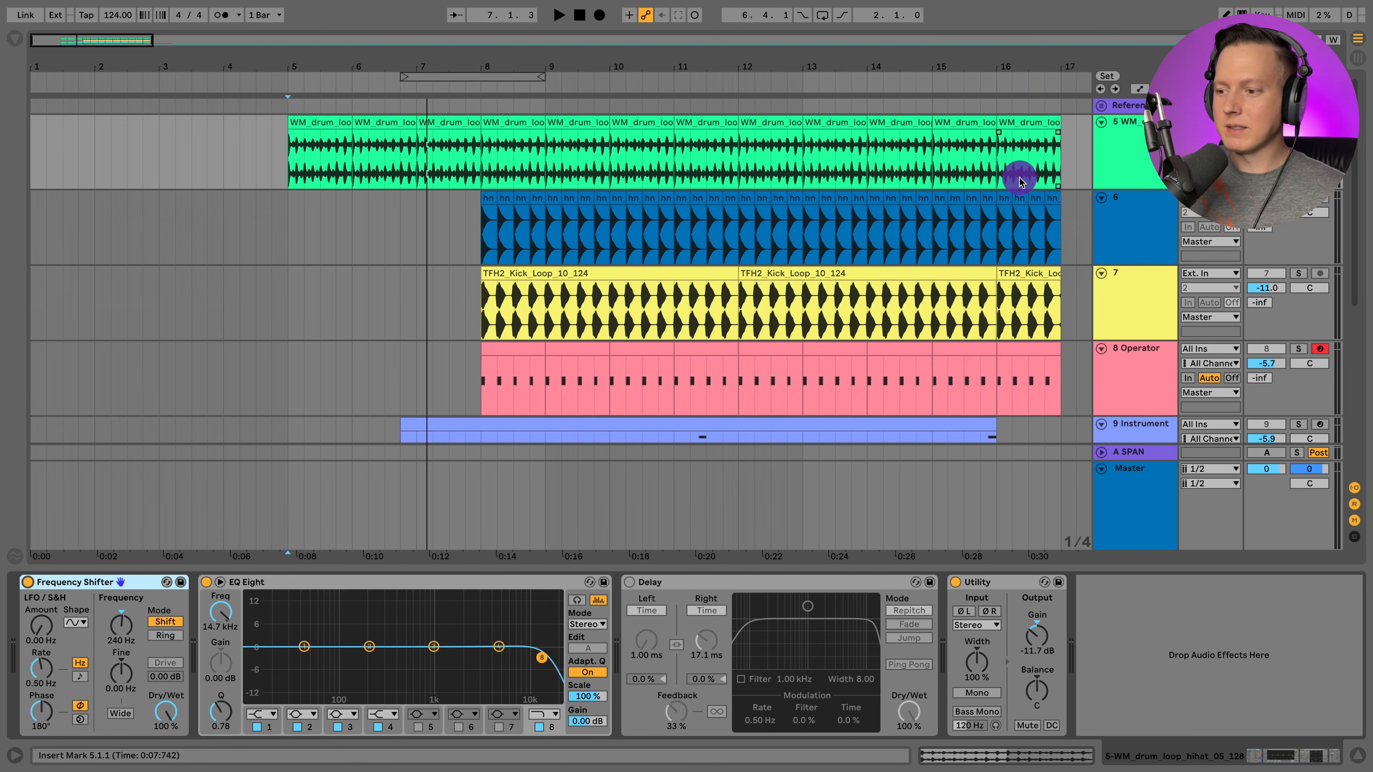
click(371, 285)
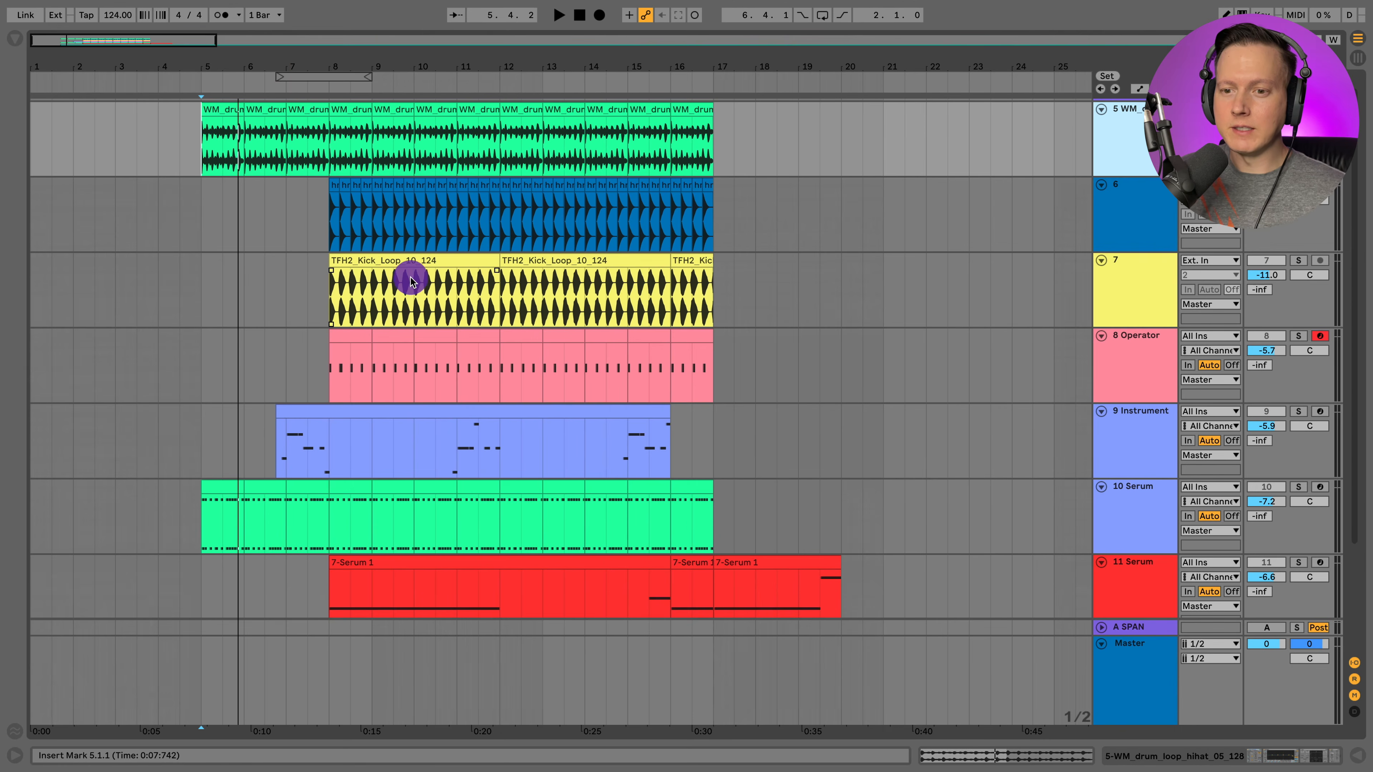
scroll(408, 288, down, 1)
click(1131, 420)
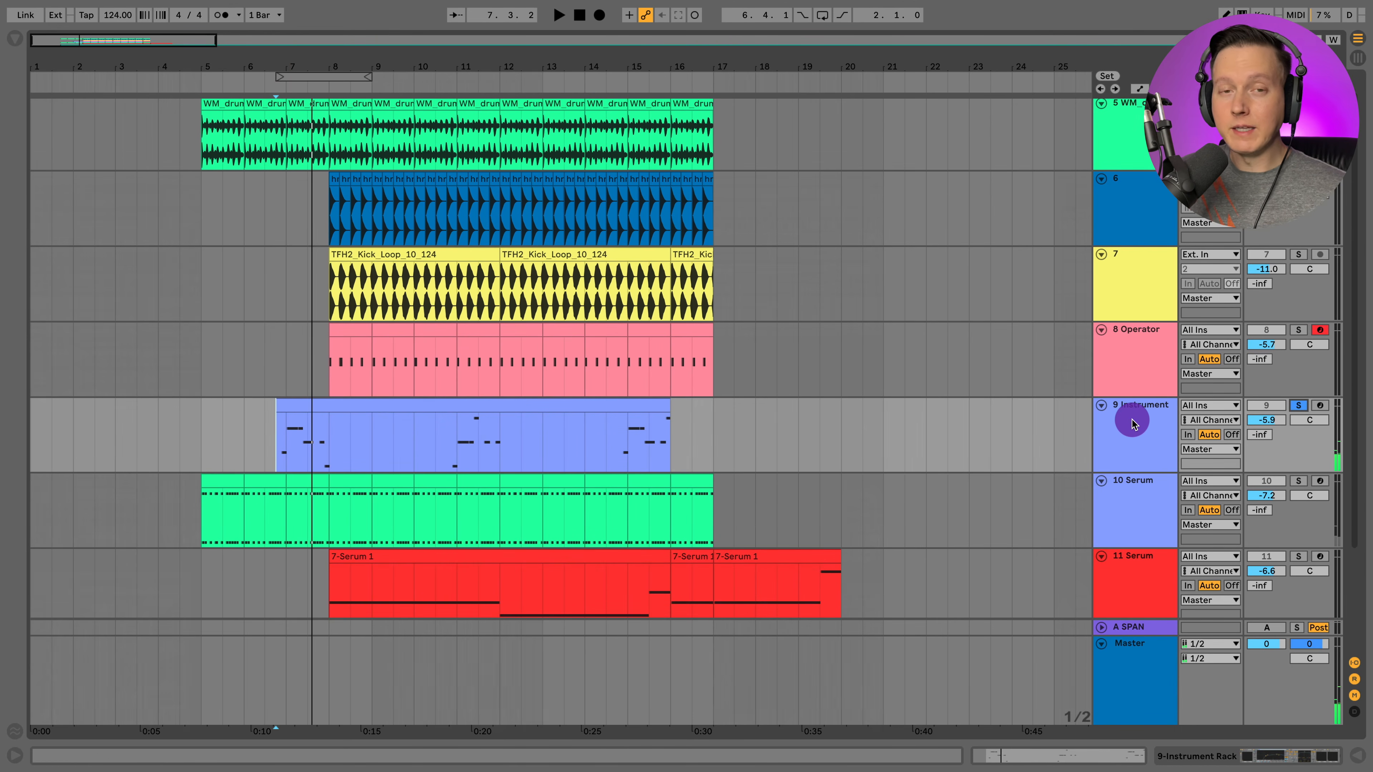